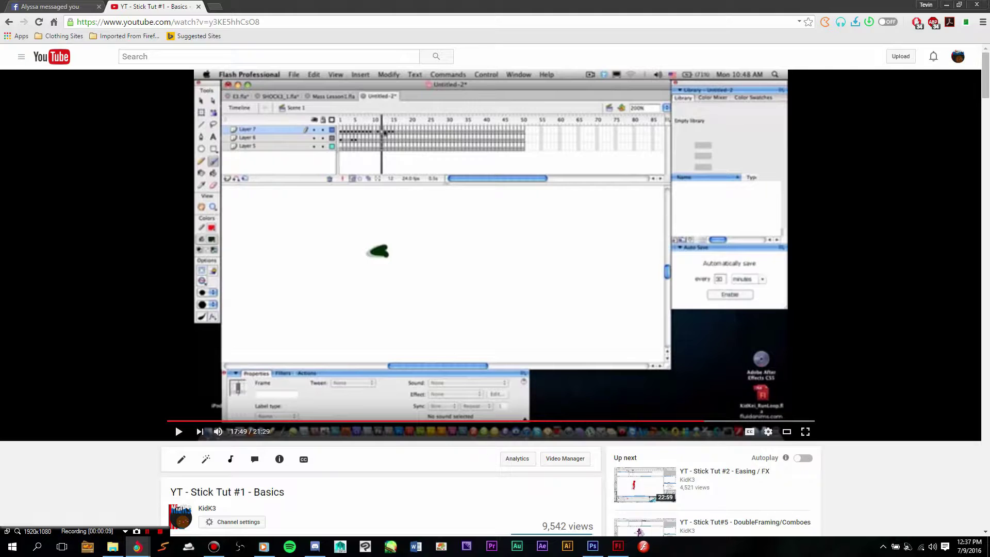
mouse_move(592, 546)
scroll(490, 257, "down", 3)
scroll(489, 258, "down", 2)
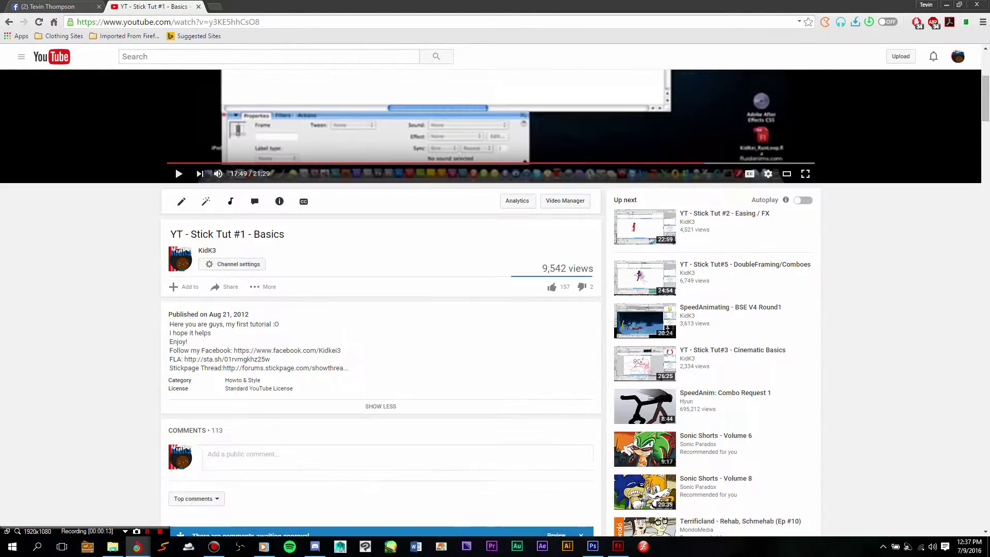
scroll(490, 258, "up", 5)
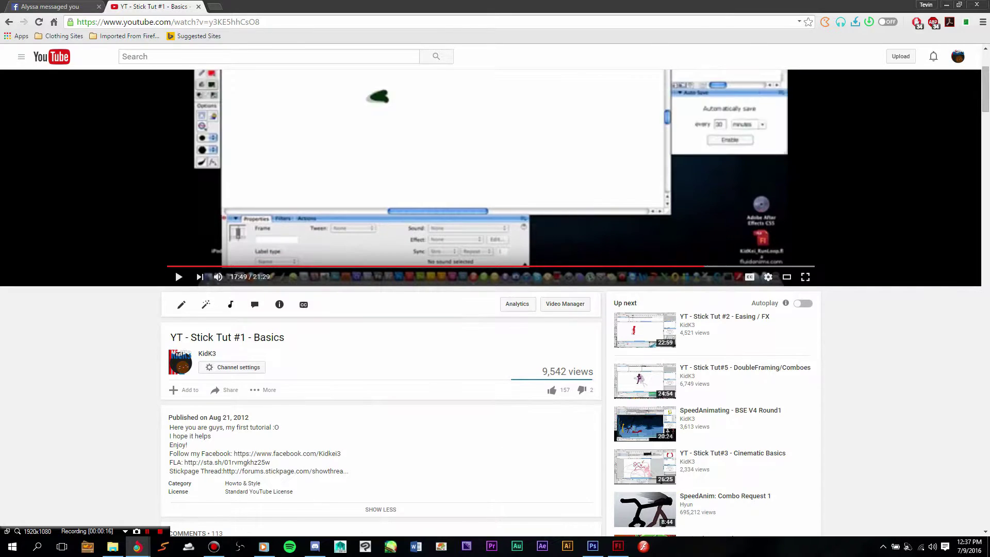
Switch to Photoshop and create a new document 1280 pixels wide and 720 pixels high with a white background.
left_click(618, 545)
mouse_move(592, 546)
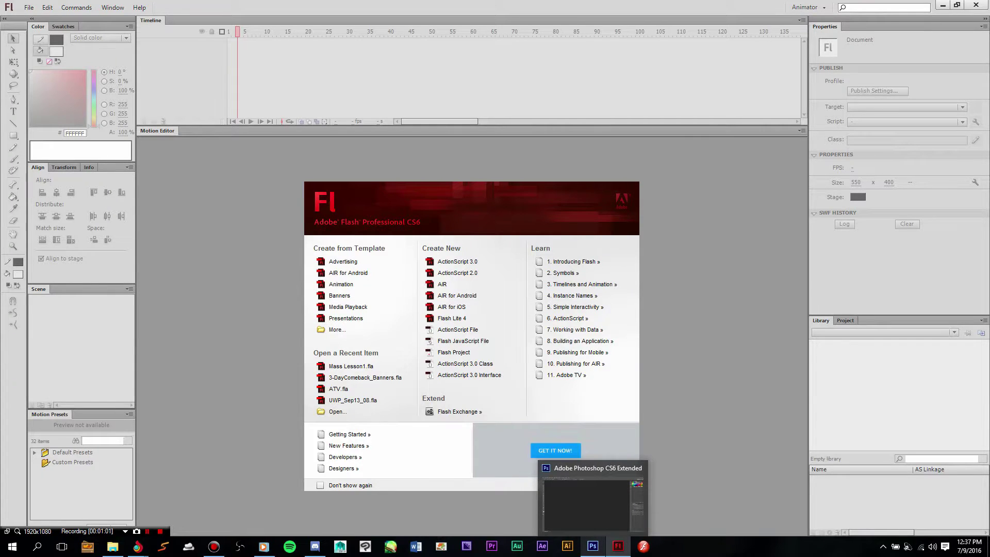
left_click(592, 546)
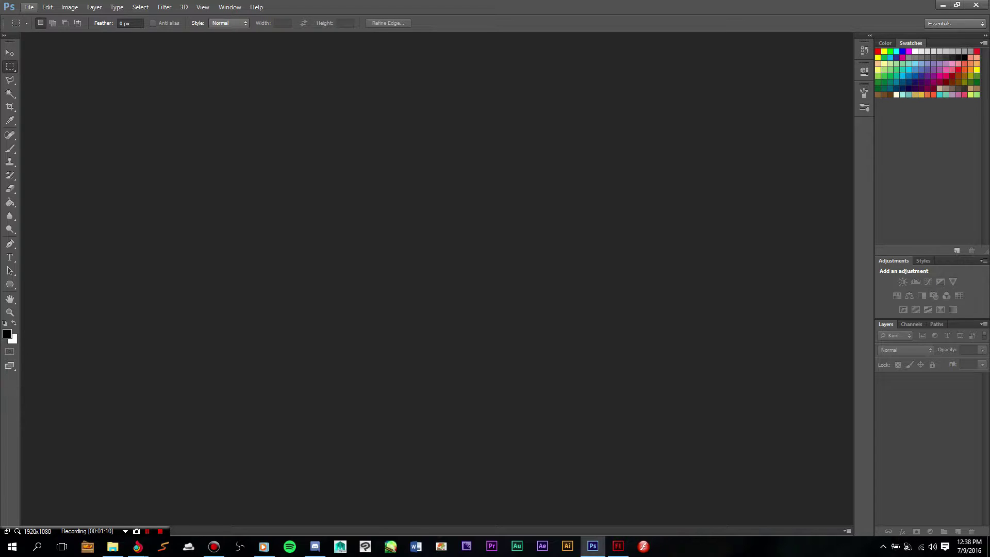
left_click(29, 7)
left_click(37, 18)
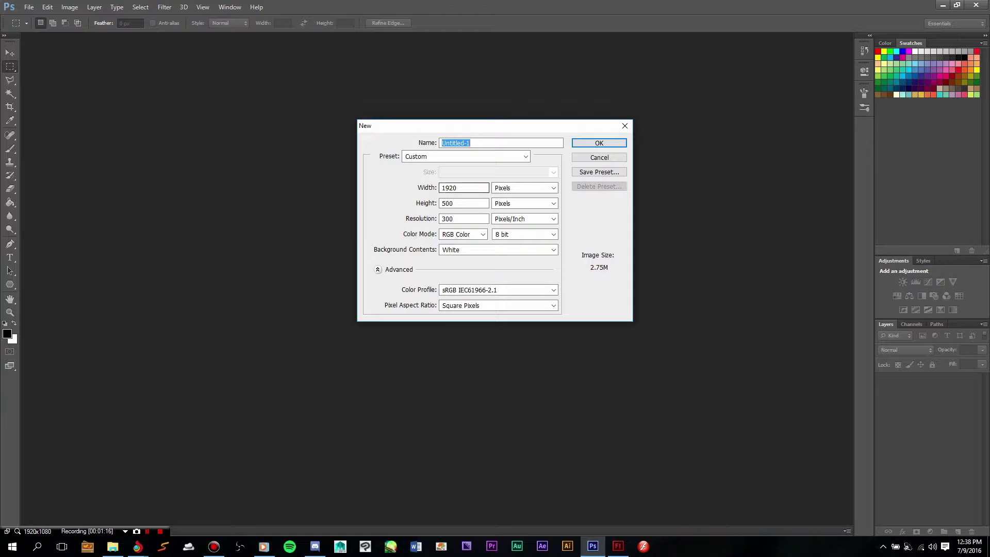
left_click(499, 155)
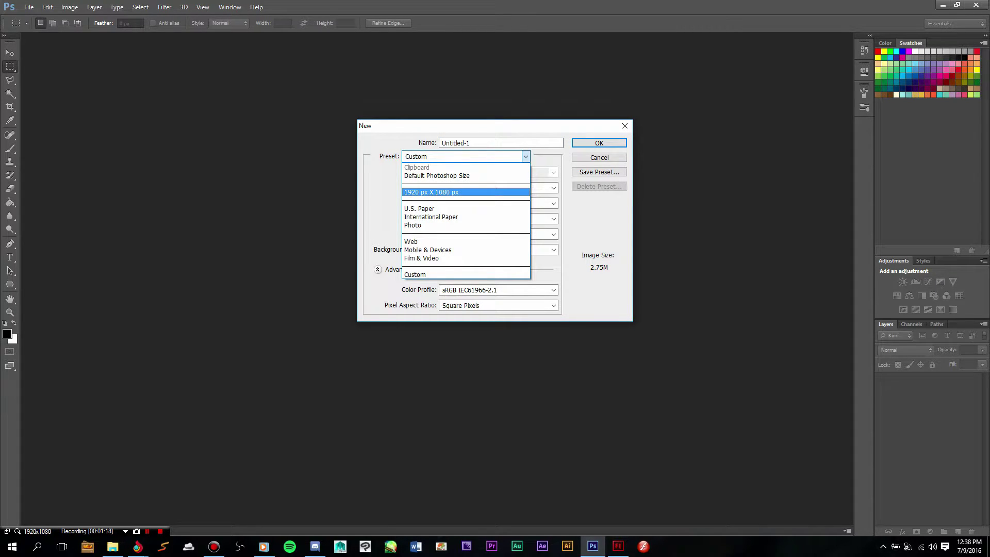
left_click(463, 193)
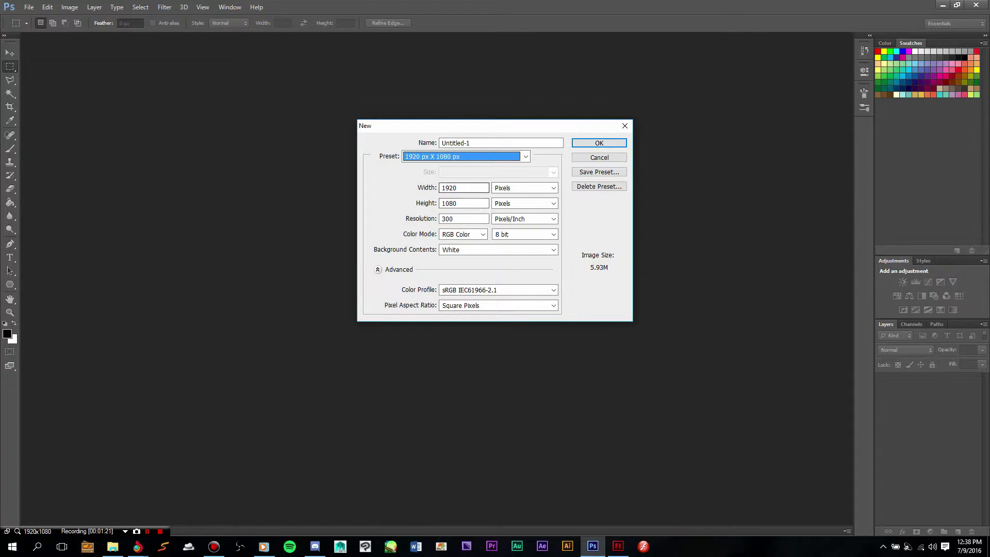
double_click(464, 187)
type("1280")
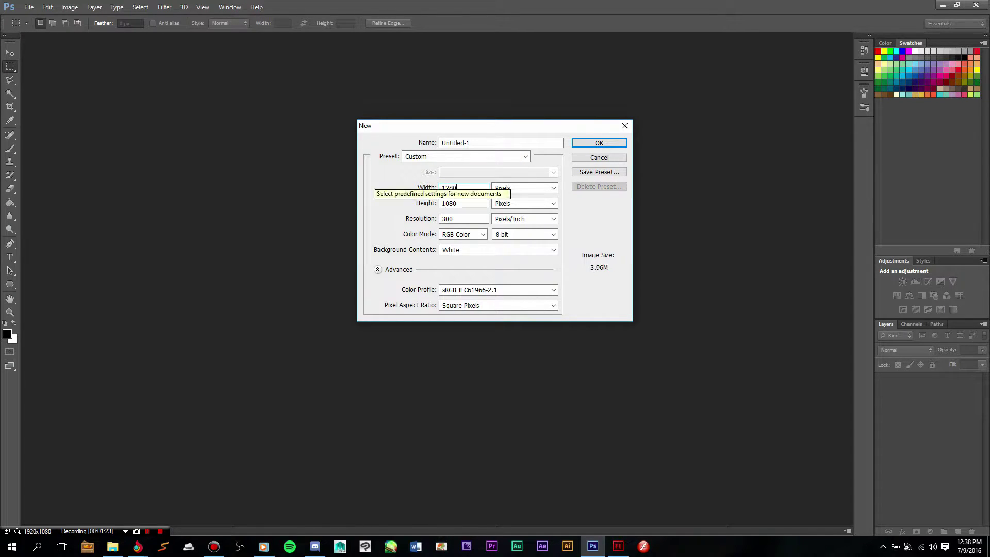
double_click(481, 202)
type("720")
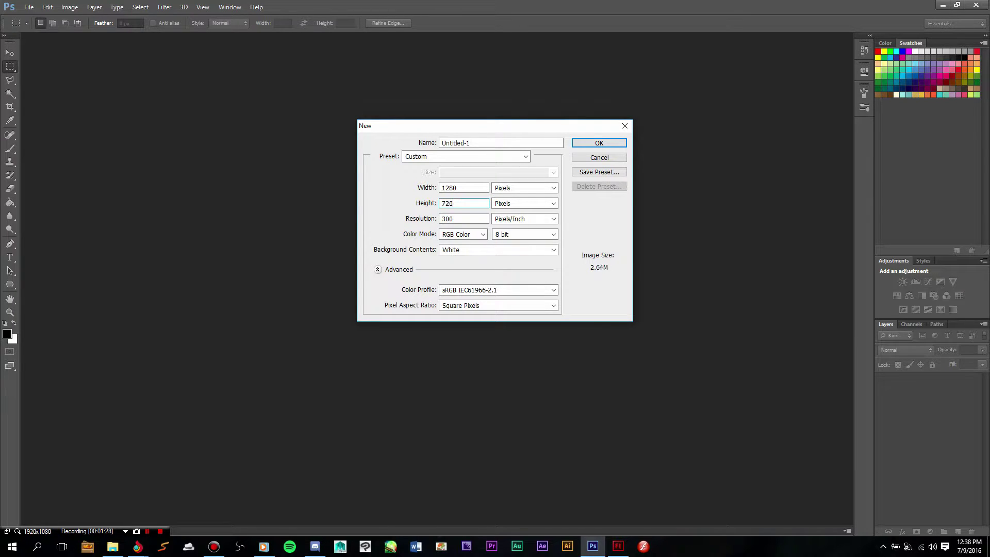
key("Return")
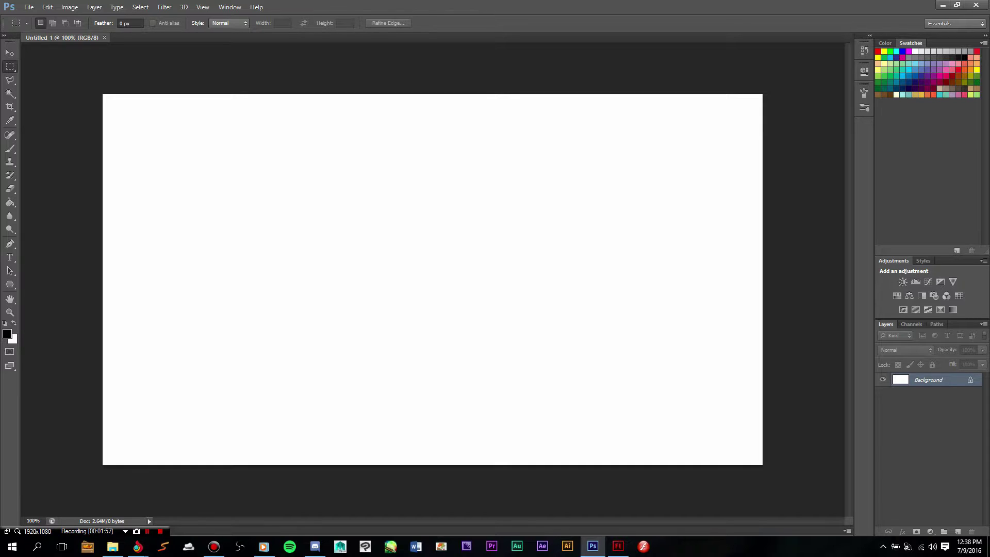
Switch to Flash Professional, create an ActionScript 3.0 document and turn frames 1 to 100 of Layer 1 into keyframes.
left_click(618, 546)
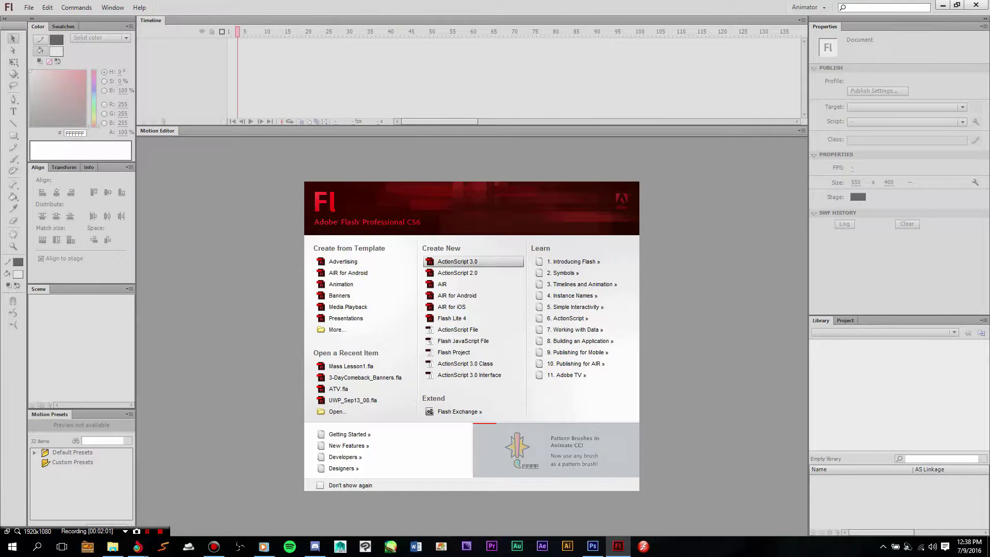
left_click(457, 261)
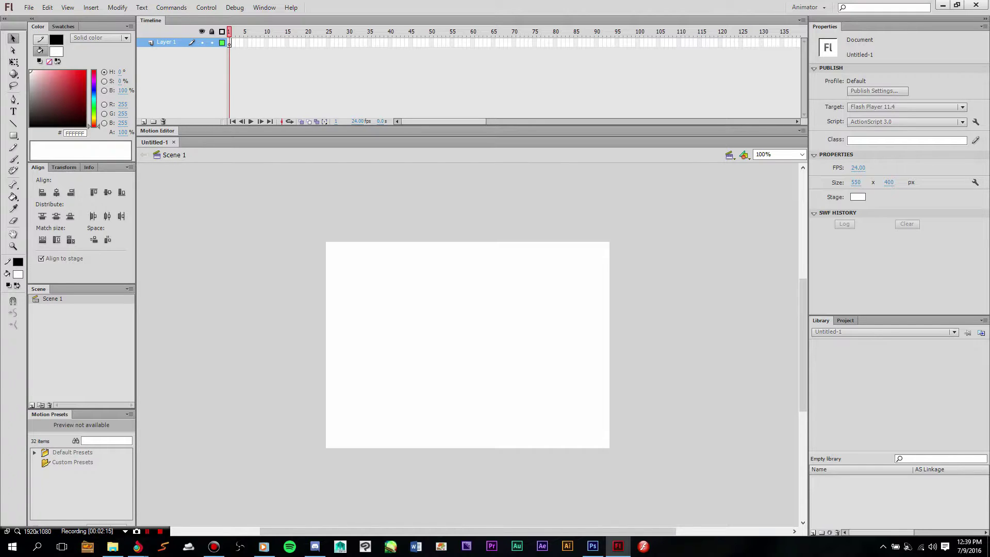
left_click_drag(230, 43, 639, 43)
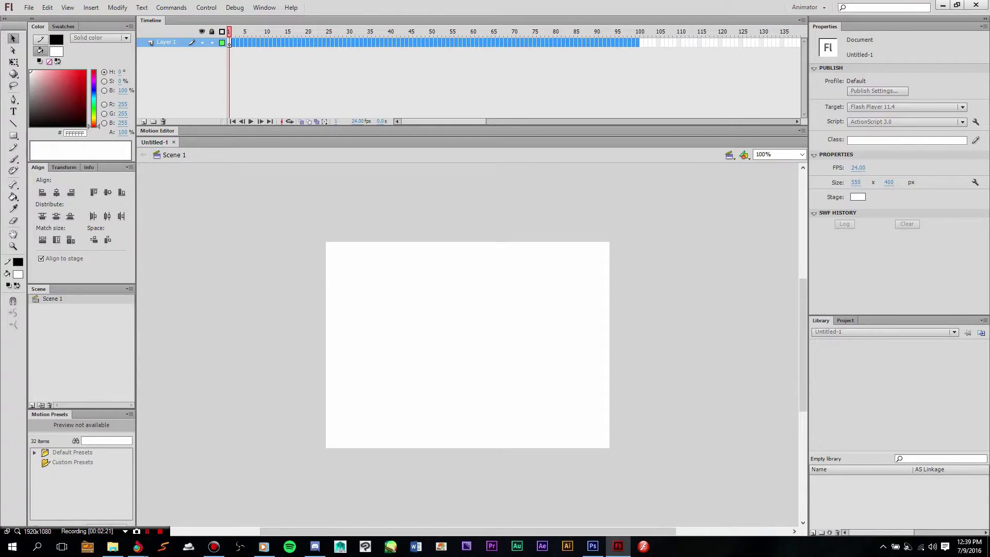
key("F6")
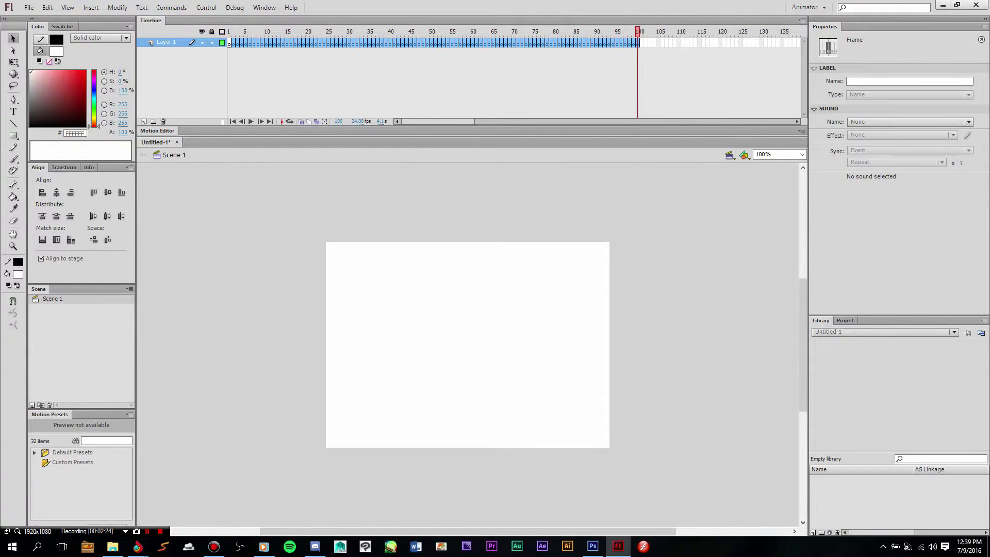
key("Return")
Turn on onion skinning, scrub through the blank keyframes of Layer 1 and return to frame 1.
left_click(301, 121)
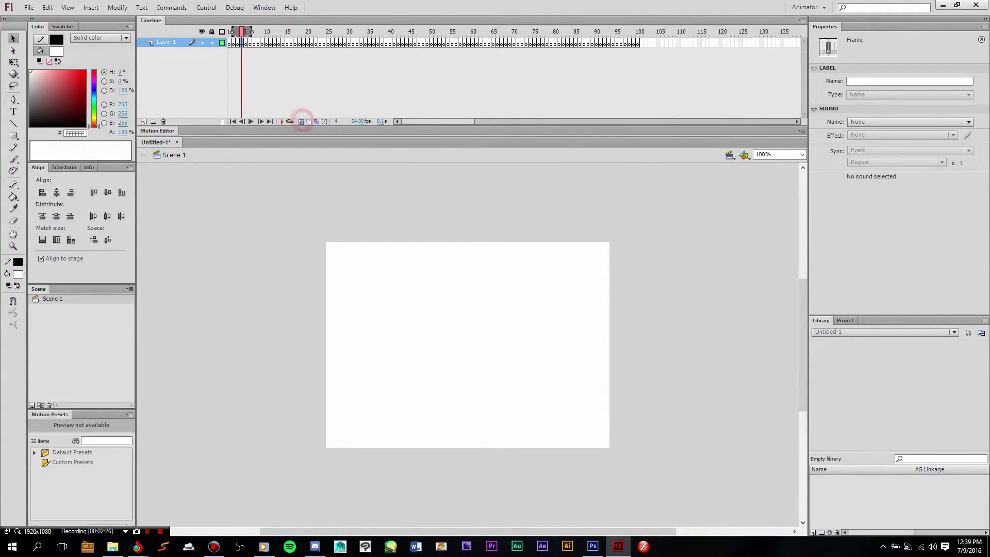
left_click(274, 43)
left_click_drag(274, 43, 443, 43)
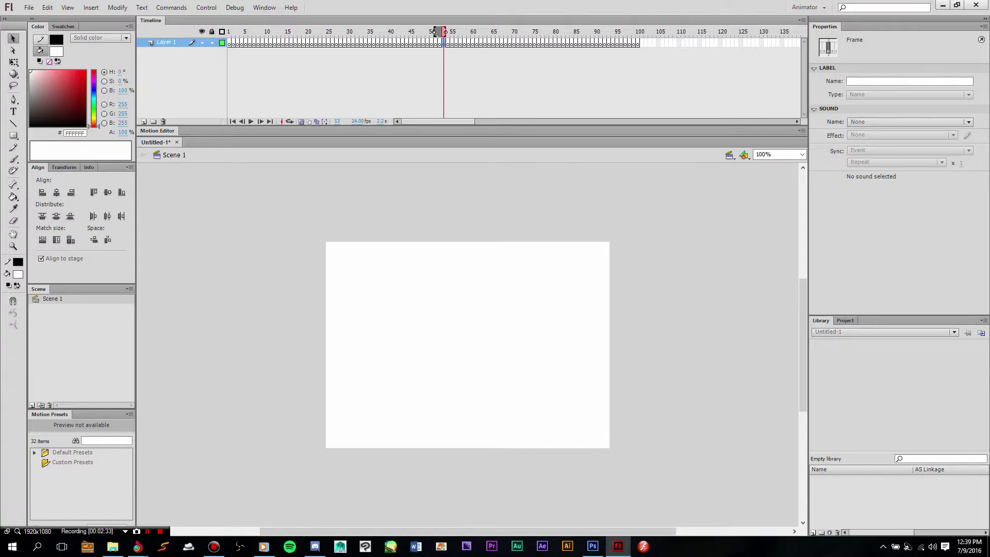
left_click(229, 43)
left_click(468, 344)
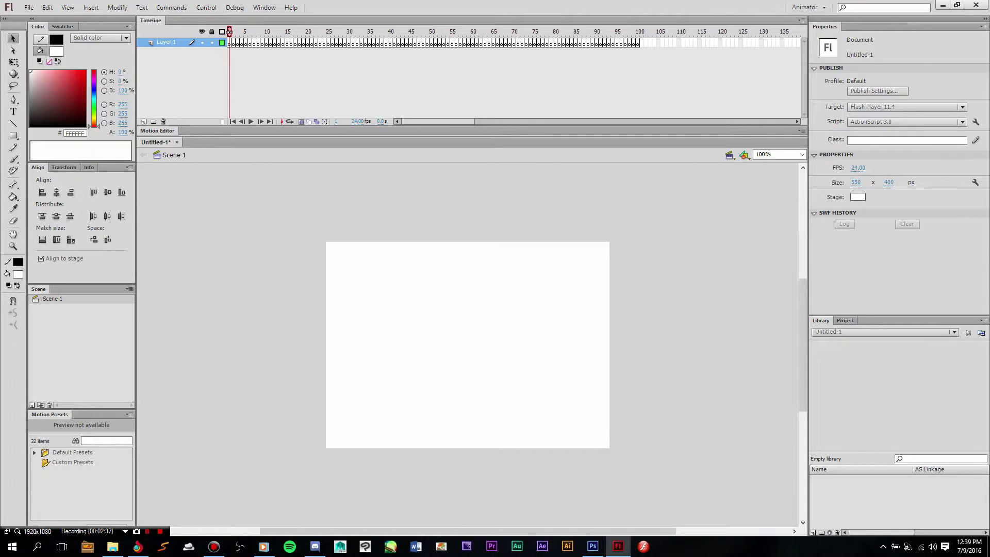
left_click(243, 43)
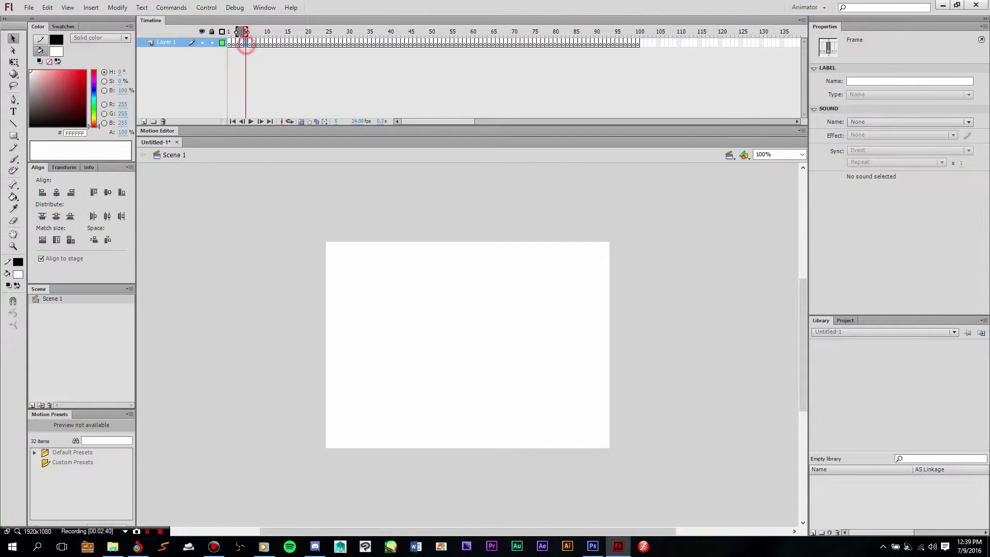
left_click_drag(303, 43, 494, 32)
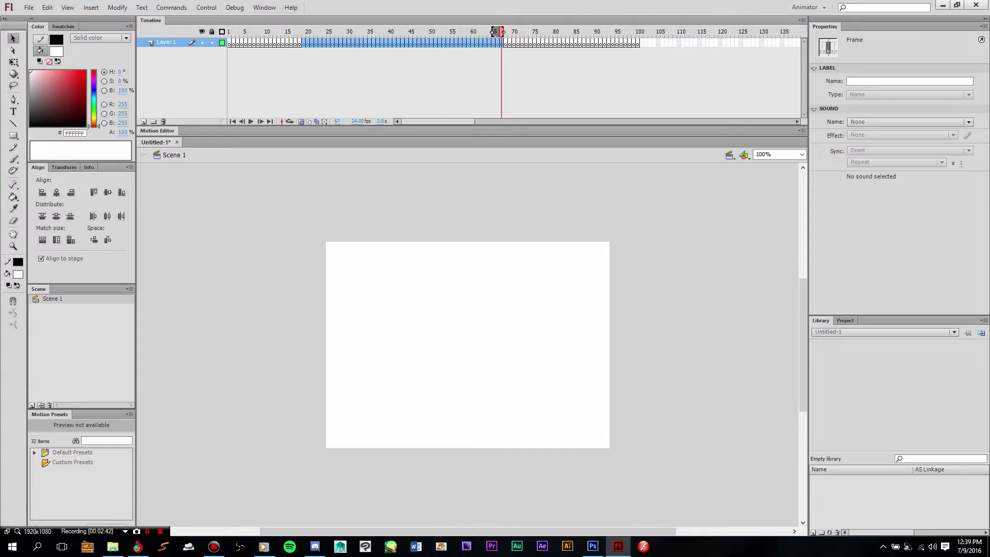
left_click(230, 32)
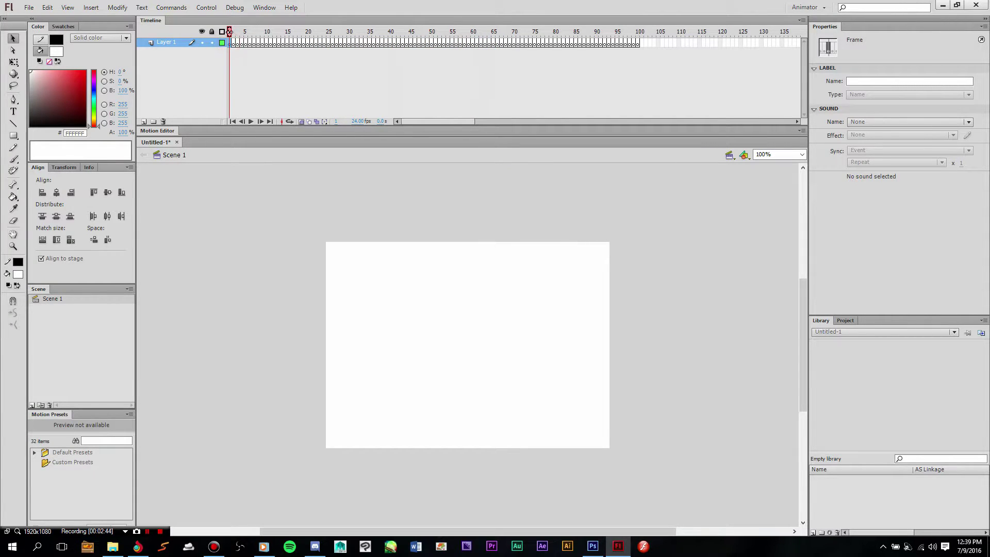
Set up the Brush tool on frame 1 with a chosen brush size, pressure sensitivity and a black fill.
left_click(14, 159)
left_click(13, 337)
left_click(38, 404)
left_click(13, 361)
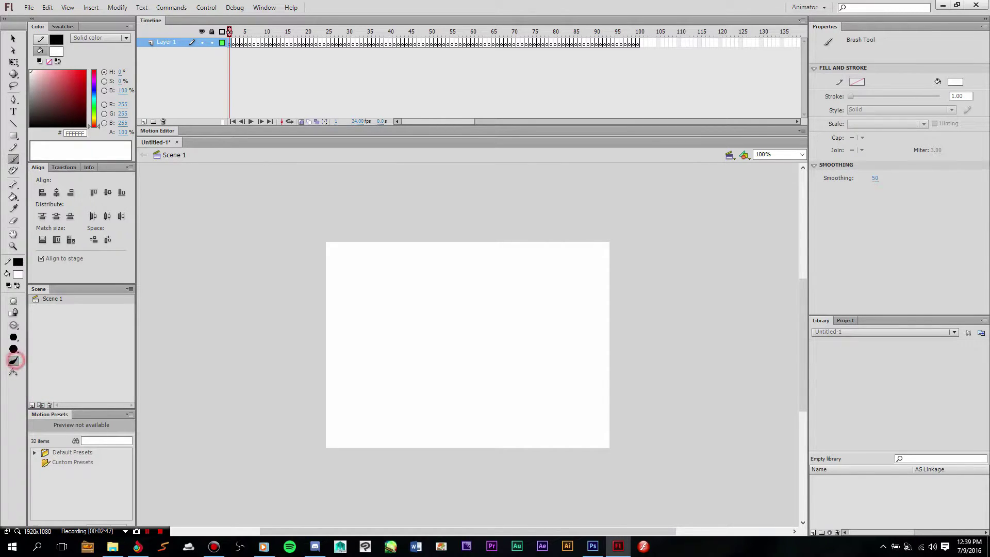
left_click(230, 43)
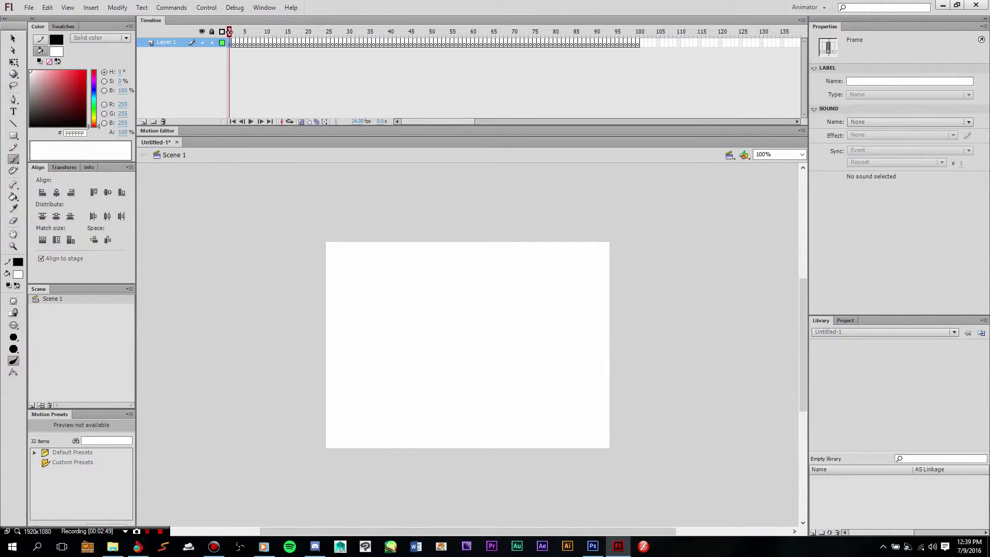
left_click(468, 297)
left_click(10, 285)
left_click(17, 286)
left_click(17, 286)
Paint a rough black brush shape on each of frames 1 to 6 of Layer 1, ending with a large swirl.
mouse_move(434, 305)
left_mouse_down()
mouse_move(470, 323)
mouse_move(472, 288)
mouse_move(443, 357)
mouse_move(468, 308)
left_mouse_up()
key(".")
key(".")
mouse_move(462, 297)
left_mouse_down()
mouse_move(447, 318)
mouse_move(477, 361)
mouse_move(448, 327)
mouse_move(463, 361)
left_mouse_up()
key(".")
key(".")
key(".")
left_click_drag(501, 326, 434, 332)
left_click_drag(471, 288, 480, 378)
left_click_drag(506, 321, 490, 372)
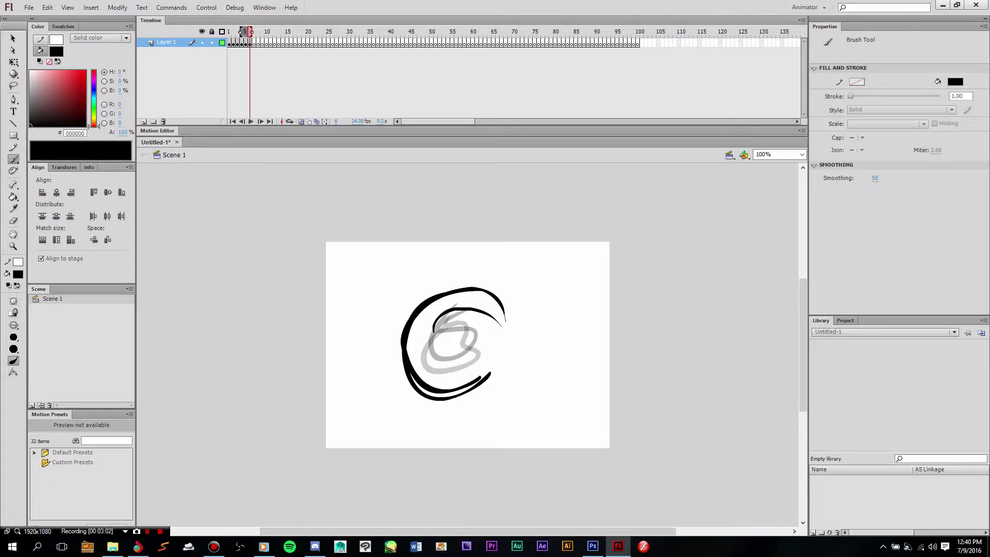
Add loose curved and zigzag black strokes on both sides of the large swirl on frame 6.
key(".")
key(".")
key(".")
key(".")
key(".")
mouse_move(532, 304)
left_mouse_down()
mouse_move(515, 370)
mouse_move(480, 429)
left_mouse_up()
left_click_drag(530, 374, 502, 398)
mouse_move(524, 384)
left_mouse_down()
mouse_move(513, 406)
mouse_move(541, 392)
left_mouse_up()
mouse_move(424, 295)
left_mouse_down()
mouse_move(408, 303)
mouse_move(393, 350)
left_mouse_up()
mouse_move(395, 300)
left_mouse_down()
mouse_move(361, 327)
mouse_move(396, 277)
left_mouse_up()
Draw a cartoon character with swept hair, facial details and a torso across the stage's right edge on frame 6.
mouse_move(575, 239)
left_mouse_down()
mouse_move(584, 269)
mouse_move(621, 281)
mouse_move(566, 238)
mouse_move(578, 199)
mouse_move(643, 181)
left_mouse_up()
left_click(575, 238)
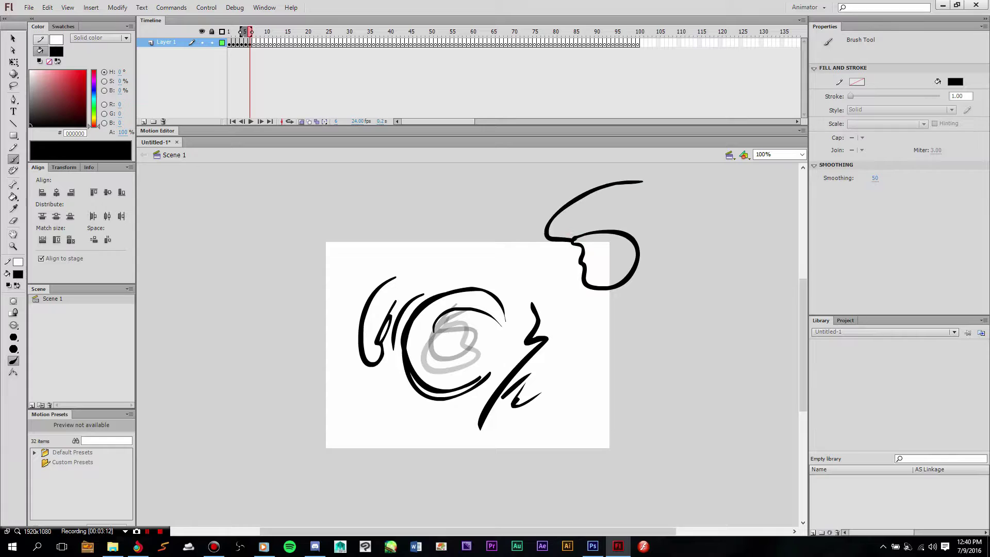
left_click_drag(573, 238, 646, 184)
mouse_move(593, 217)
left_mouse_down()
mouse_move(618, 182)
mouse_move(585, 198)
left_mouse_up()
left_click_drag(559, 235, 569, 205)
mouse_move(620, 284)
left_mouse_down()
mouse_move(584, 342)
mouse_move(625, 283)
mouse_move(638, 348)
left_mouse_up()
mouse_move(594, 313)
left_mouse_down()
mouse_move(638, 337)
mouse_move(588, 315)
left_mouse_up()
mouse_move(606, 264)
left_mouse_down()
mouse_move(608, 245)
mouse_move(622, 255)
left_mouse_up()
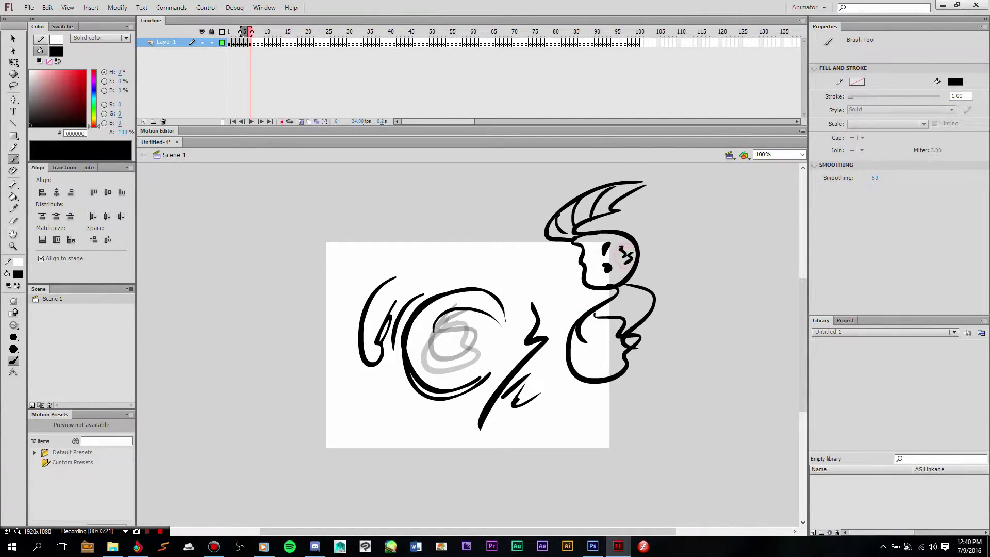
Step back frame by frame from frame 6 to frame 1 and select frame 1 of Layer 1.
key("comma")
key("comma")
key("comma")
key("comma")
key("comma")
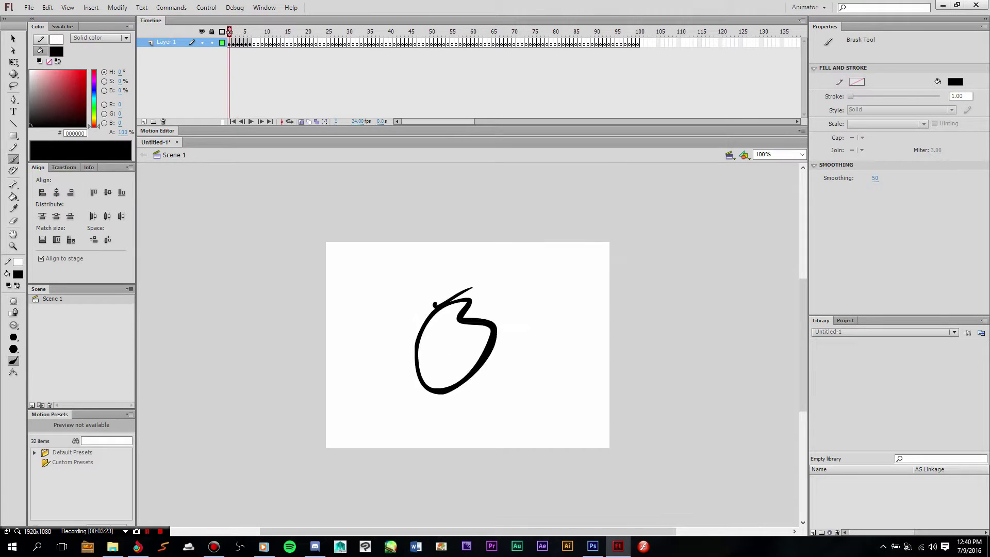
left_click(229, 43)
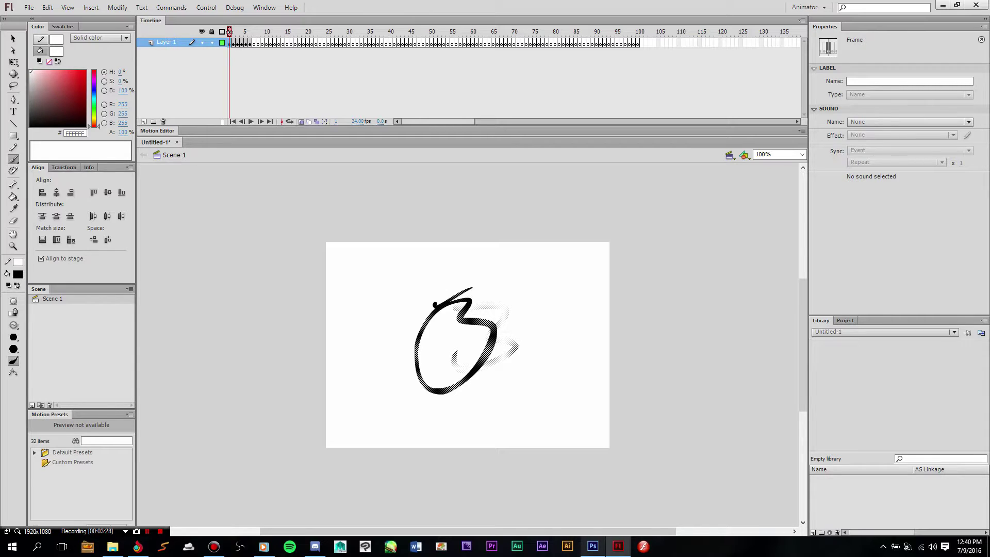
Switch to Photoshop and add ten empty layers above the Background.
left_click(592, 546)
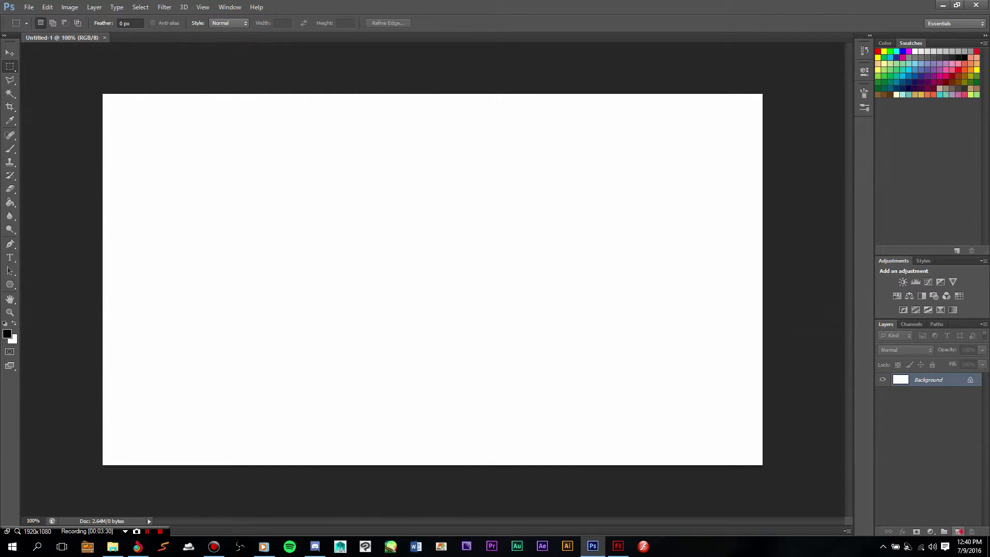
left_click(958, 531)
left_click(958, 531)
left_click(957, 531)
left_click(958, 531)
left_click(957, 531)
left_click(957, 531)
left_click(957, 531)
left_click(957, 531)
left_click(957, 531)
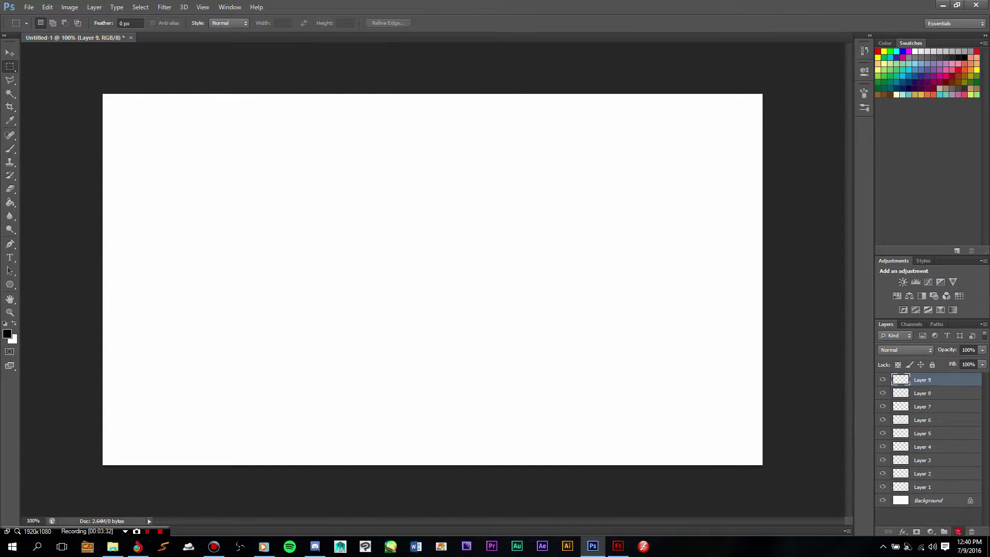
left_click(957, 531)
Sketch a round head with curved construction guidelines on Layer 1 using the Brush tool.
left_click(932, 500)
key("b")
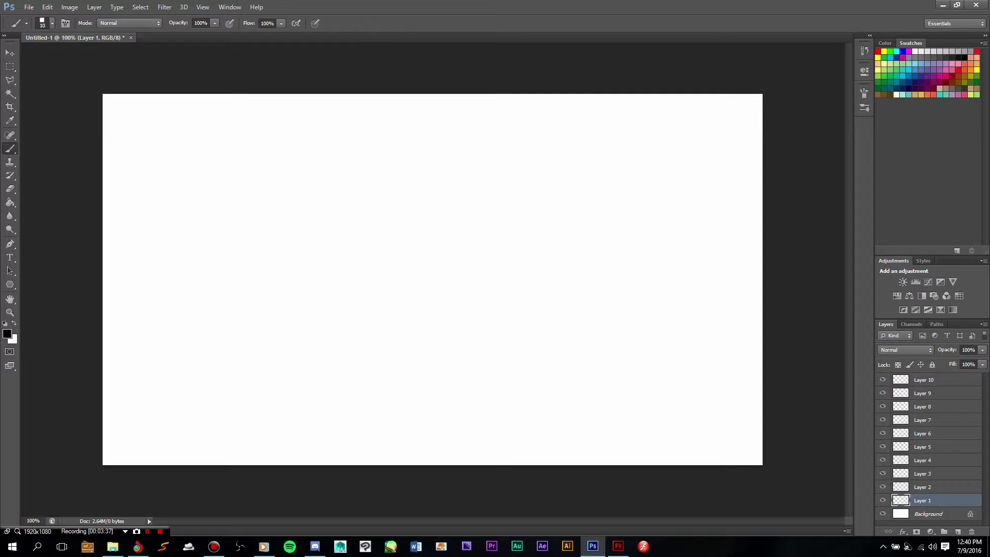
left_click(937, 488)
left_click(935, 500)
mouse_move(358, 174)
left_mouse_down()
mouse_move(319, 246)
mouse_move(388, 325)
left_mouse_up()
mouse_move(340, 292)
left_mouse_down()
mouse_move(314, 236)
mouse_move(431, 165)
left_mouse_up()
mouse_move(412, 188)
left_mouse_down()
mouse_move(507, 264)
mouse_move(378, 359)
left_mouse_up()
left_click_drag(450, 346, 412, 211)
left_click_drag(320, 253, 412, 211)
left_click_drag(378, 192, 393, 297)
Draw two arched closed eyes and an open smiling mouth on the sketched head.
left_click_drag(390, 253, 413, 251)
left_click_drag(339, 278, 353, 259)
mouse_move(382, 323)
left_mouse_down()
mouse_move(378, 313)
mouse_move(411, 294)
mouse_move(382, 307)
mouse_move(407, 309)
left_mouse_up()
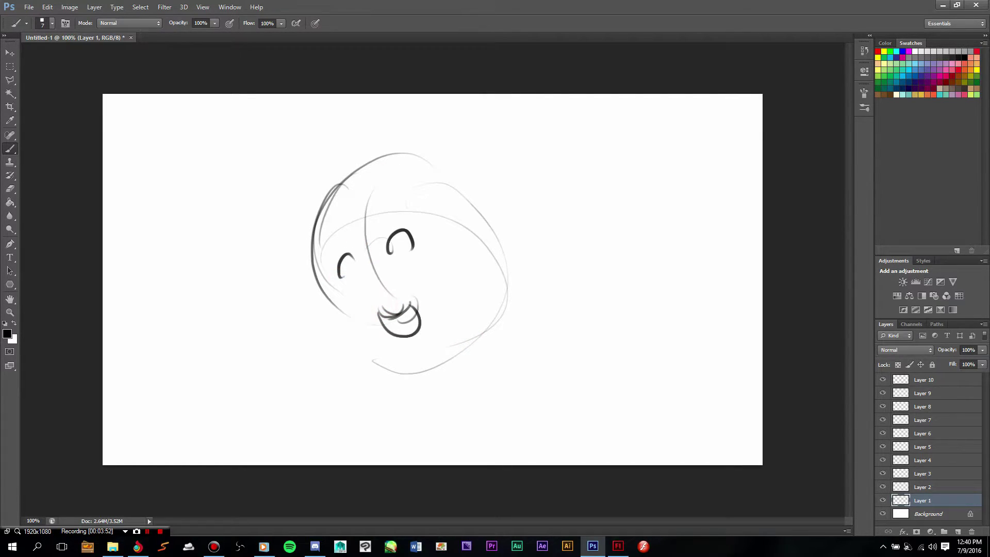
left_click(923, 487)
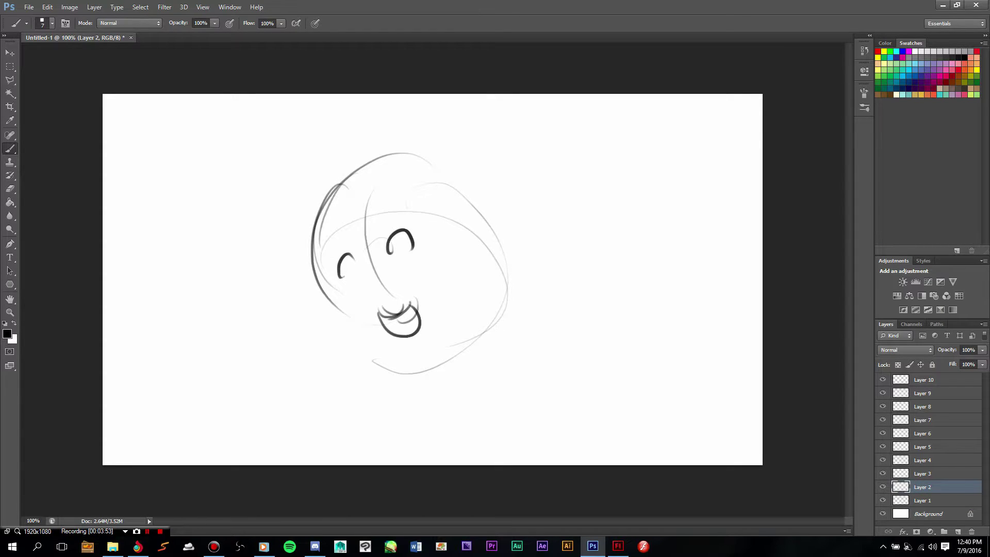
left_click_drag(378, 315, 403, 311)
key("alt+bracketleft")
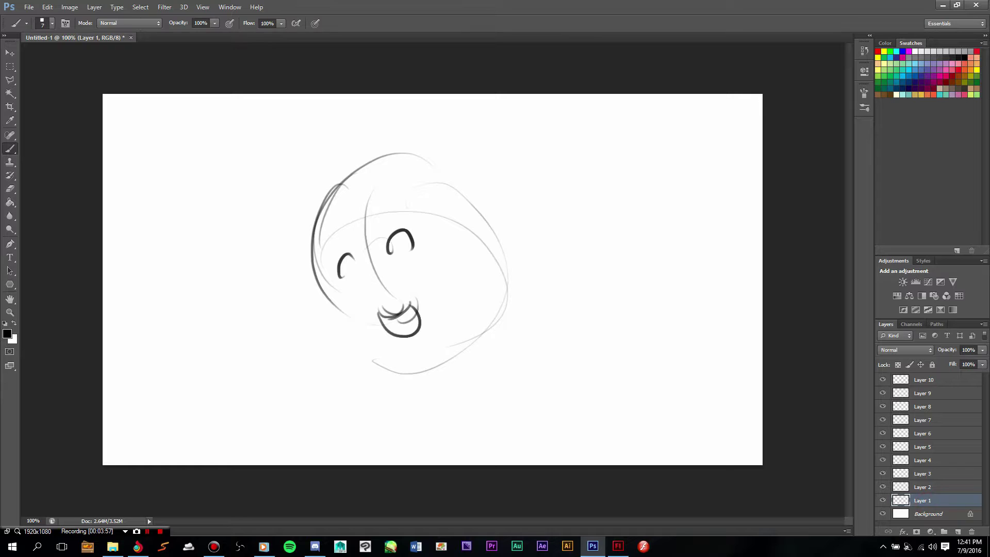
Thicken the smiling mouth's outline and add a round nose and an ear to the head on Layer 1.
mouse_move(380, 316)
left_mouse_down()
mouse_move(411, 299)
mouse_move(421, 314)
mouse_move(422, 326)
mouse_move(380, 311)
mouse_move(404, 337)
mouse_move(418, 325)
mouse_move(382, 331)
left_mouse_up()
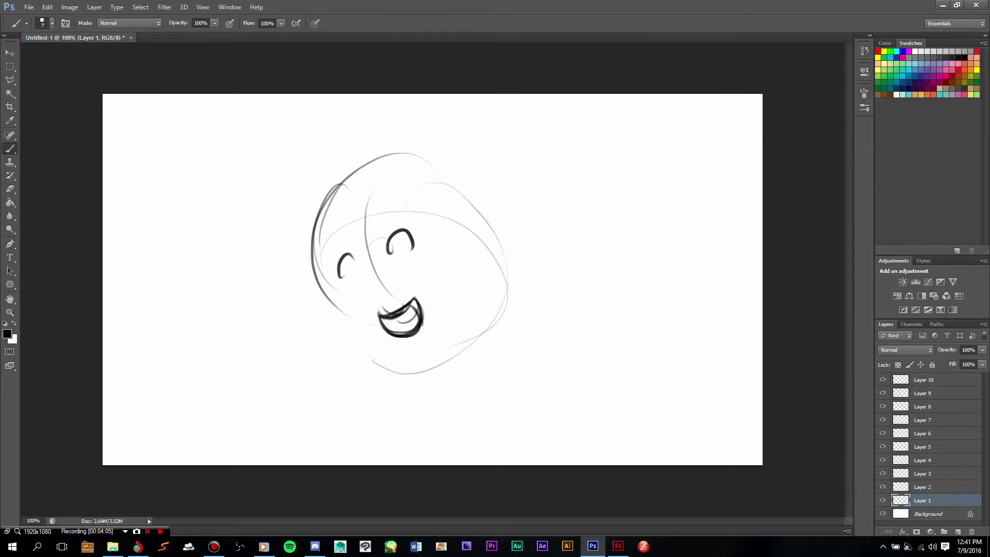
mouse_move(380, 316)
left_mouse_down()
mouse_move(412, 299)
mouse_move(423, 316)
left_mouse_up()
mouse_move(379, 318)
left_mouse_down()
mouse_move(376, 285)
mouse_move(367, 290)
left_mouse_up()
mouse_move(453, 228)
left_mouse_down()
mouse_move(484, 186)
mouse_move(488, 245)
left_mouse_up()
mouse_move(467, 191)
left_mouse_down()
mouse_move(490, 219)
mouse_move(475, 210)
mouse_move(470, 218)
mouse_move(474, 208)
mouse_move(495, 245)
mouse_move(479, 206)
left_mouse_up()
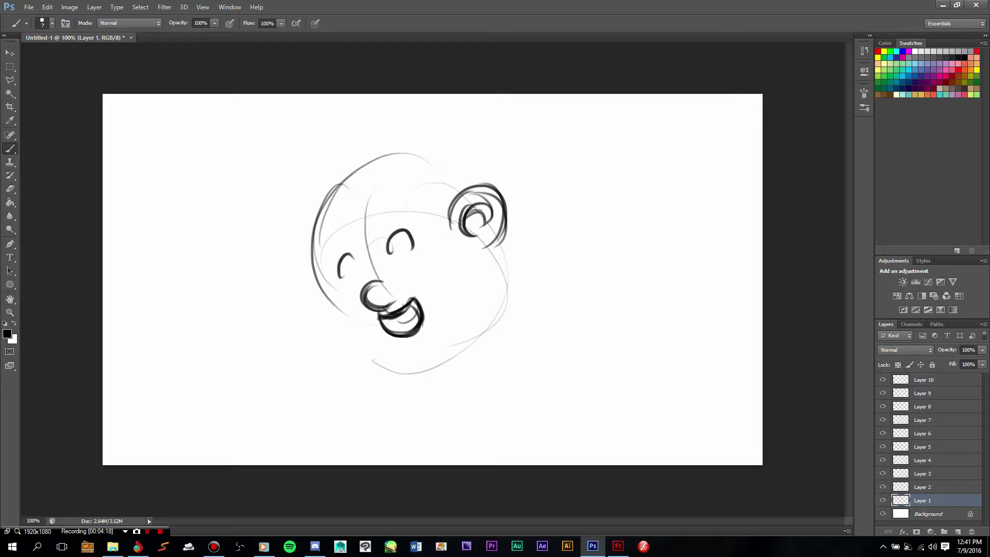
Clear the head sketch from Layer 1 and keep Layer 1 selected.
key("Delete")
key("ctrl+d")
left_click(930, 500)
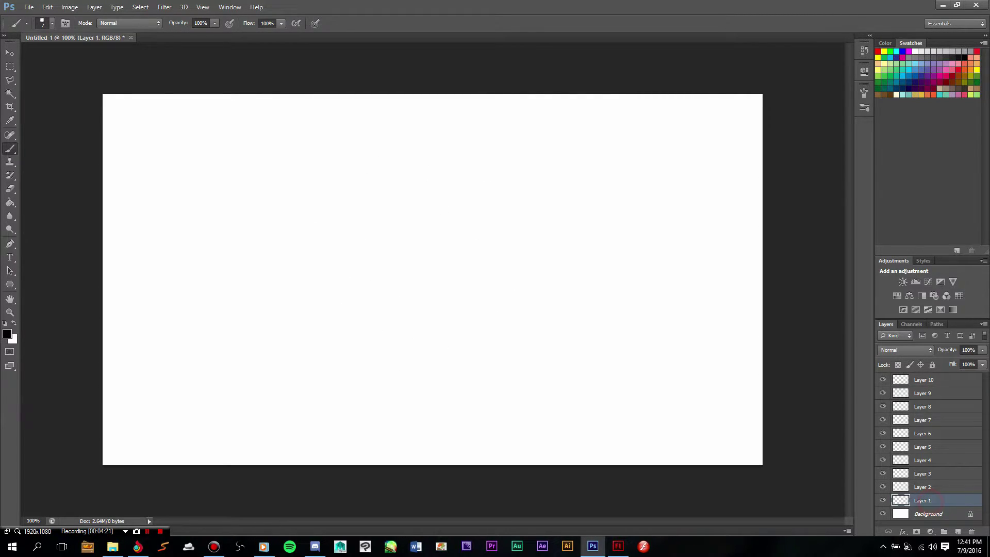
Sketch a rounded character head with vertical and horizontal guidelines in the right part of the canvas on Layer 1.
mouse_move(568, 324)
left_mouse_down()
mouse_move(582, 244)
mouse_move(608, 223)
mouse_move(643, 226)
left_mouse_up()
left_click_drag(683, 301, 685, 275)
left_click_drag(589, 270, 672, 240)
left_click_drag(587, 261, 584, 346)
mouse_move(583, 347)
left_mouse_down()
mouse_move(638, 352)
mouse_move(685, 327)
left_mouse_up()
mouse_move(670, 338)
left_mouse_down()
mouse_move(679, 263)
mouse_move(681, 284)
left_mouse_up()
left_click_drag(601, 352, 682, 337)
left_click_drag(630, 227, 618, 343)
left_click_drag(625, 245, 617, 350)
left_click_drag(576, 305, 673, 308)
Add two long pointed ears, a round cheek, dot eyes and a small nose to the character's head.
left_click_drag(572, 281, 595, 167)
left_click_drag(572, 252, 604, 166)
left_click_drag(618, 217, 612, 164)
mouse_move(656, 224)
left_mouse_down()
mouse_move(694, 193)
mouse_move(685, 237)
left_mouse_up()
mouse_move(691, 201)
left_mouse_down()
mouse_move(677, 273)
mouse_move(689, 196)
left_mouse_up()
left_click_drag(596, 196, 612, 190)
left_click_drag(666, 327, 648, 341)
left_click_drag(578, 311, 582, 344)
left_click_drag(611, 314, 634, 287)
left_click_drag(599, 285, 601, 289)
Sketch the character's shoulders and arms below the head on Layer 1.
mouse_move(616, 362)
left_mouse_down()
mouse_move(658, 370)
mouse_move(685, 434)
left_mouse_up()
mouse_move(545, 418)
left_mouse_down()
mouse_move(577, 377)
mouse_move(543, 442)
left_mouse_up()
left_click_drag(568, 393, 581, 438)
left_click_drag(624, 411, 638, 435)
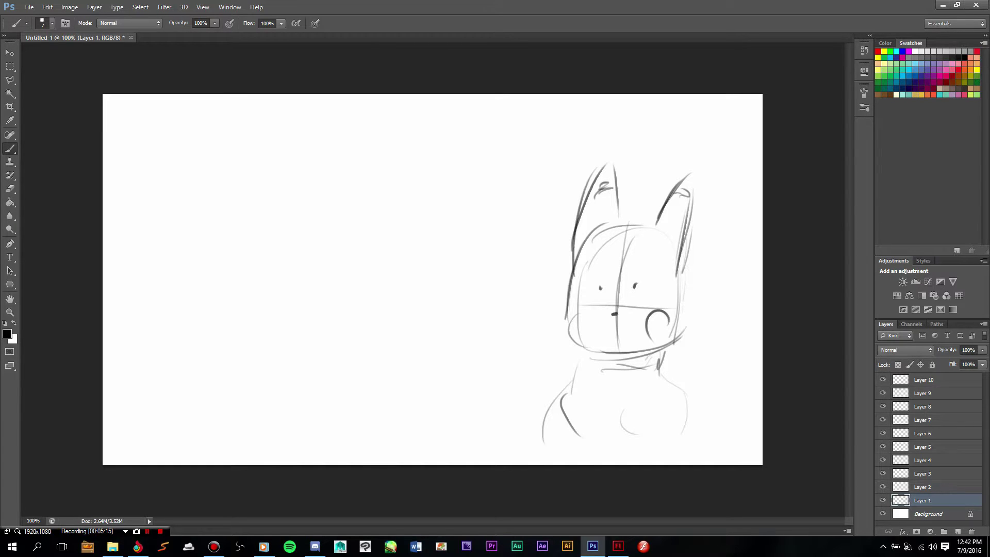
left_click(230, 7)
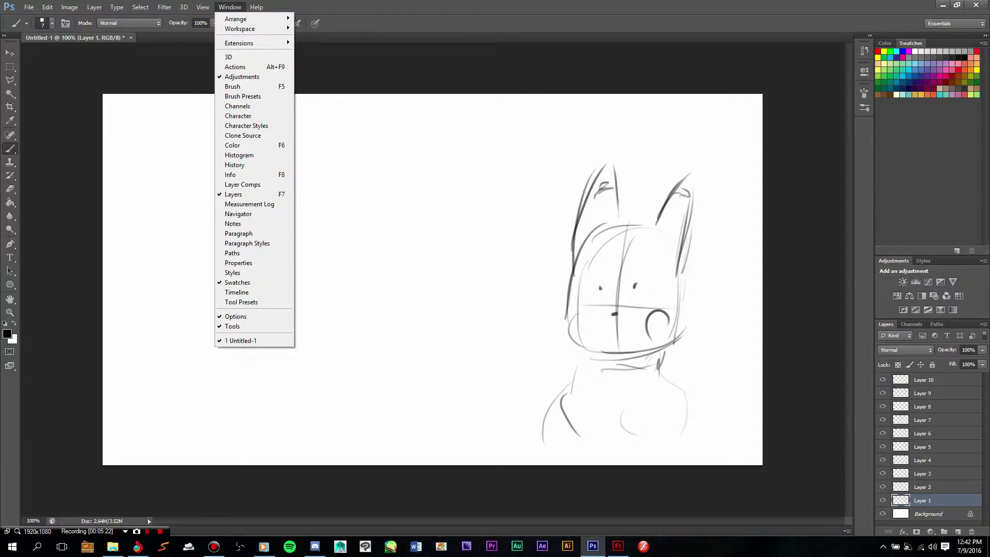
mouse_move(239, 28)
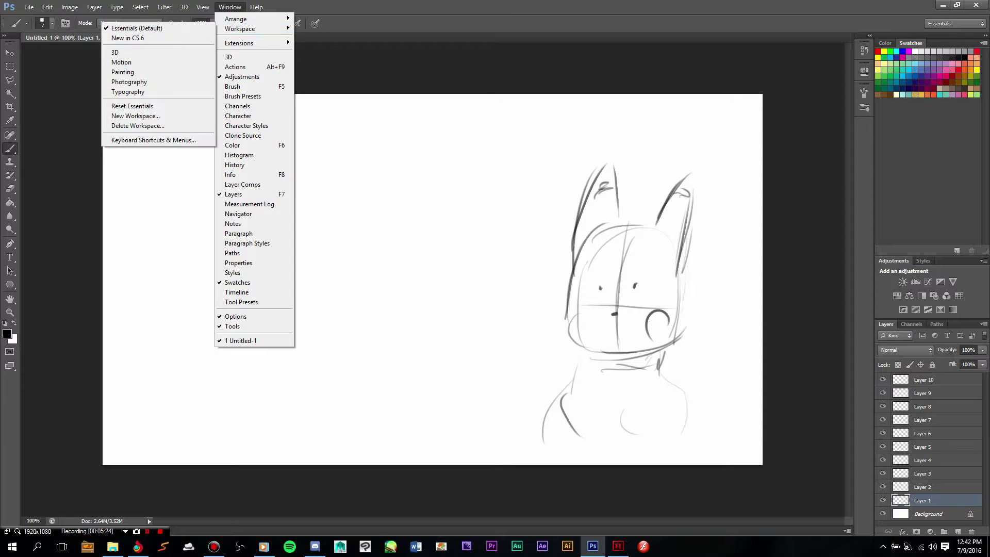
left_click(649, 74)
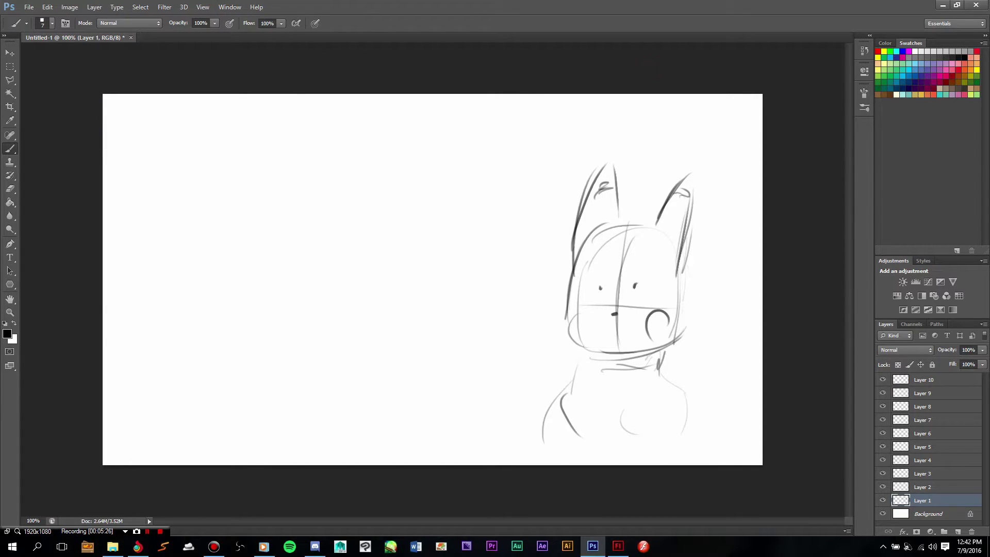
Lower Layer 1's opacity to 23%.
left_click(982, 350)
left_click_drag(982, 361, 943, 362)
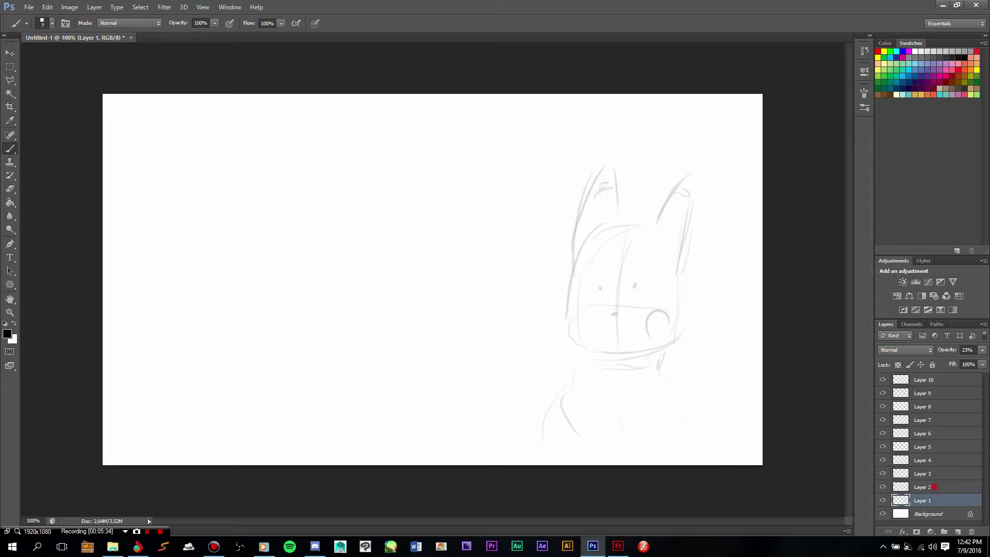
Trace the character's head outline, eyes, nose, cheek and collar on Layer 2 over the faded sketch.
left_click(934, 487)
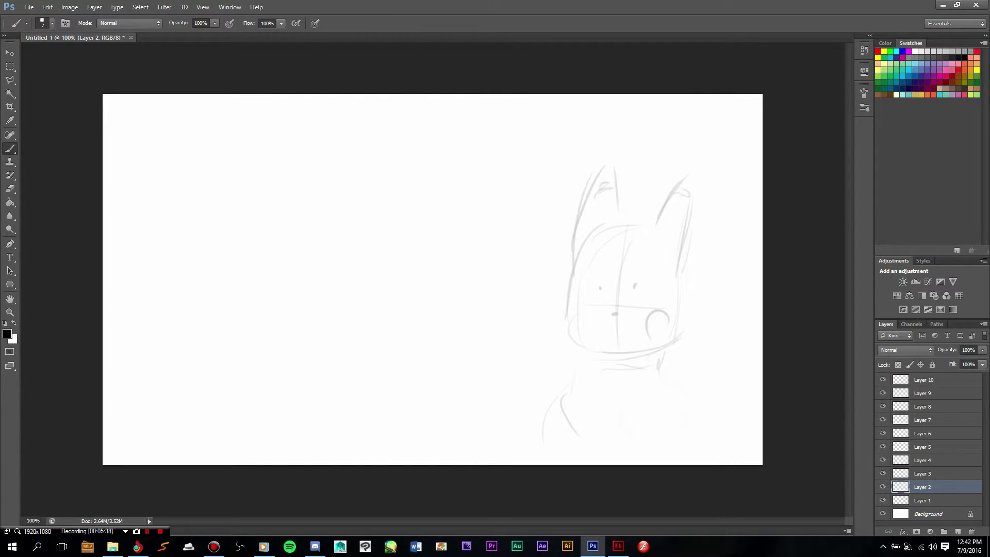
left_click_drag(609, 226, 639, 225)
mouse_move(618, 225)
left_mouse_down()
mouse_move(589, 247)
mouse_move(567, 306)
mouse_move(577, 270)
mouse_move(563, 330)
mouse_move(623, 352)
left_mouse_up()
left_click_drag(678, 274, 676, 330)
left_click_drag(679, 281, 673, 336)
left_click_drag(673, 337, 629, 352)
mouse_move(600, 283)
left_mouse_down()
mouse_move(634, 287)
mouse_move(618, 313)
mouse_move(647, 321)
mouse_move(653, 340)
left_mouse_up()
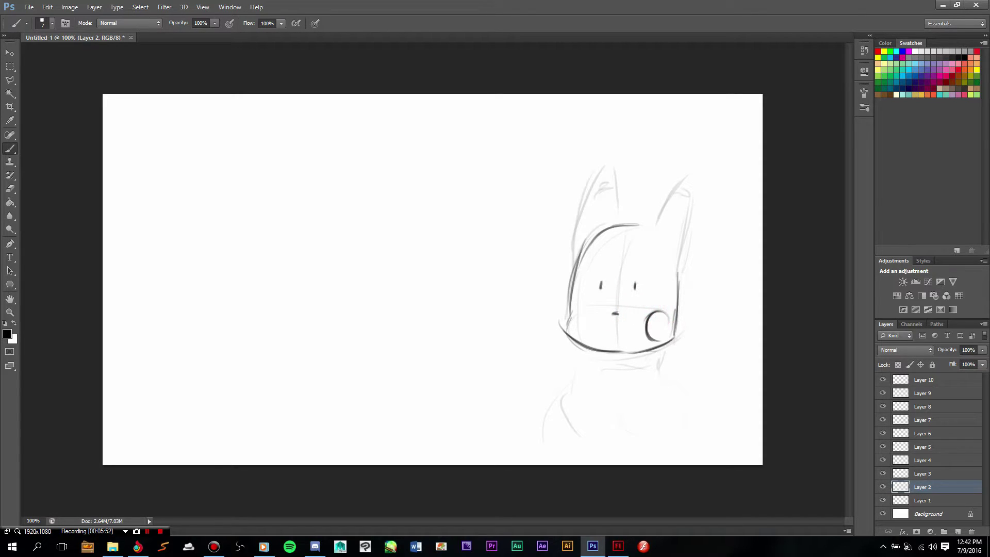
mouse_move(573, 311)
left_mouse_down()
mouse_move(562, 330)
mouse_move(578, 344)
mouse_move(577, 362)
mouse_move(645, 375)
left_mouse_up()
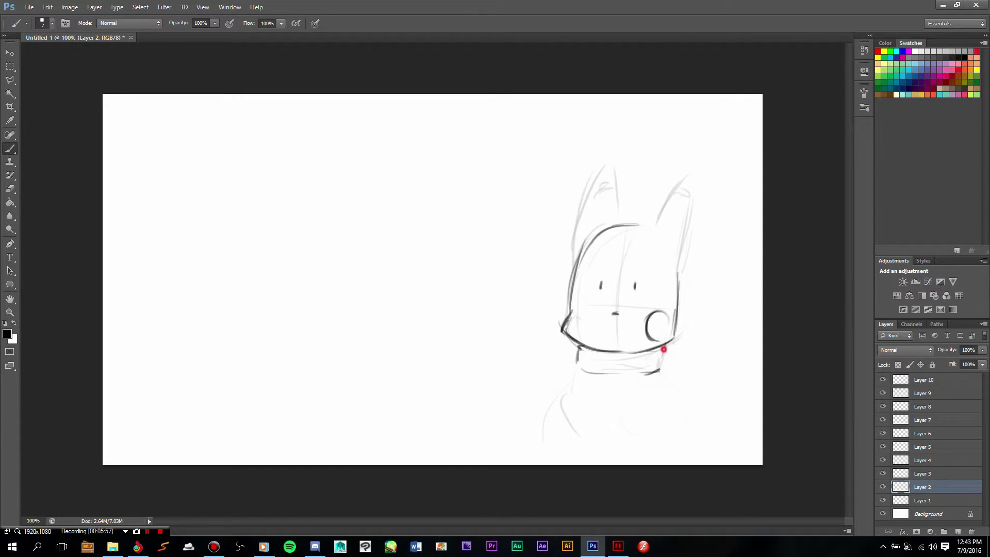
Trace both pointed ears and their inner tip markings on Layer 2.
mouse_move(654, 227)
left_mouse_down()
mouse_move(672, 173)
mouse_move(693, 176)
mouse_move(685, 250)
left_mouse_up()
mouse_move(692, 176)
left_mouse_down()
mouse_move(675, 272)
mouse_move(691, 188)
left_mouse_up()
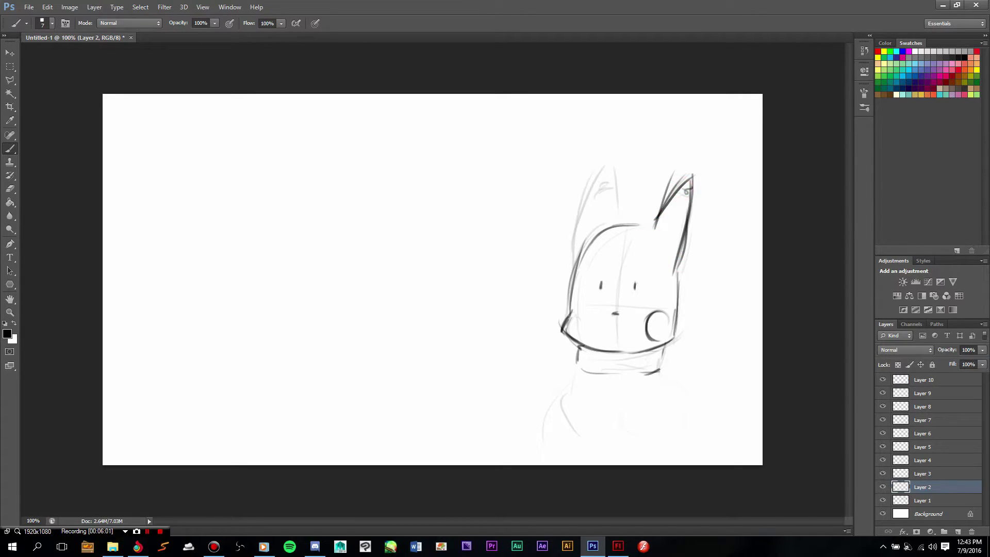
mouse_move(579, 262)
left_mouse_down()
mouse_move(590, 200)
mouse_move(570, 261)
mouse_move(607, 162)
mouse_move(620, 223)
left_mouse_up()
mouse_move(617, 180)
left_mouse_down()
mouse_move(615, 225)
mouse_move(615, 184)
left_mouse_up()
mouse_move(611, 185)
left_mouse_down()
mouse_move(599, 193)
mouse_move(604, 179)
left_mouse_up()
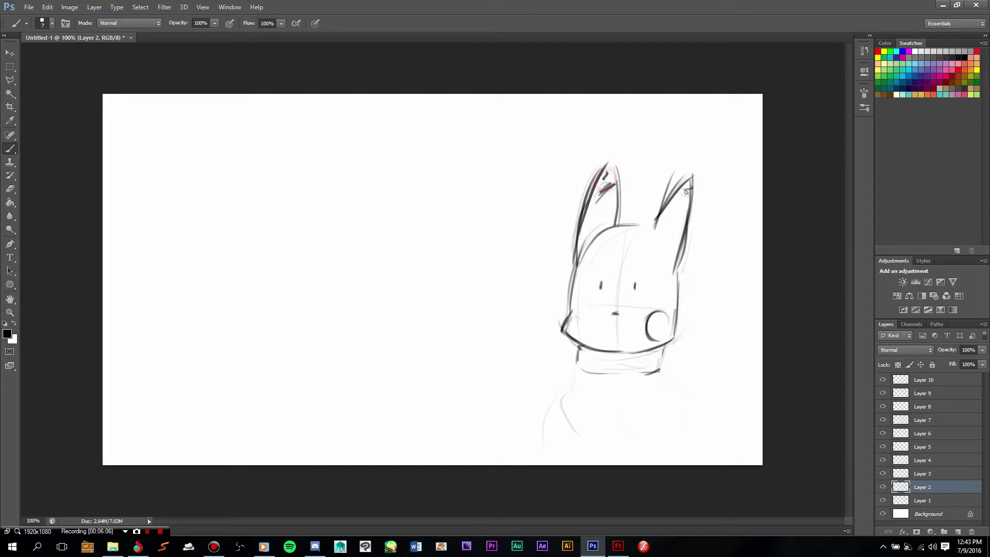
Trace the character's neck and both shoulders on Layer 2.
left_click_drag(575, 363, 548, 437)
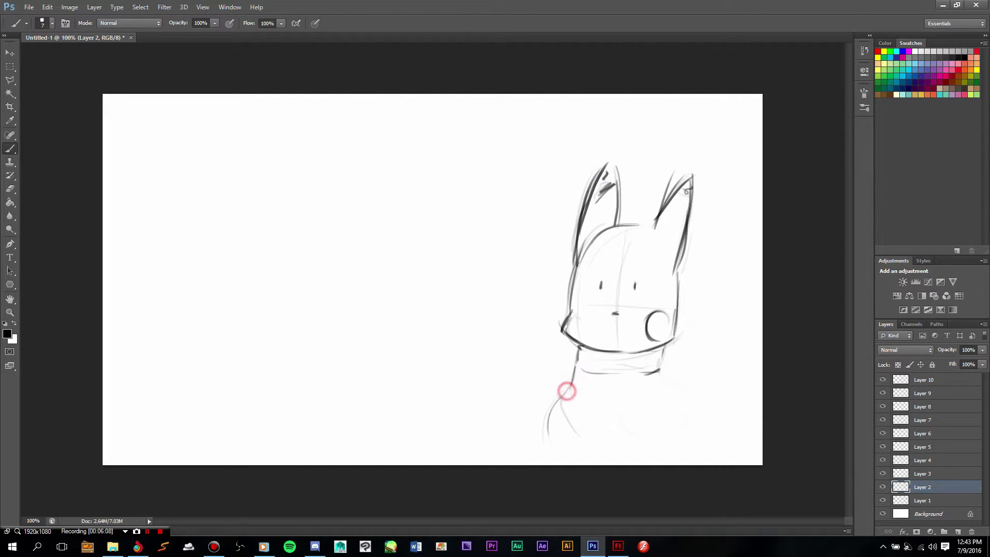
left_click_drag(663, 354, 659, 378)
mouse_move(661, 359)
left_mouse_down()
mouse_move(691, 404)
mouse_move(685, 435)
left_mouse_up()
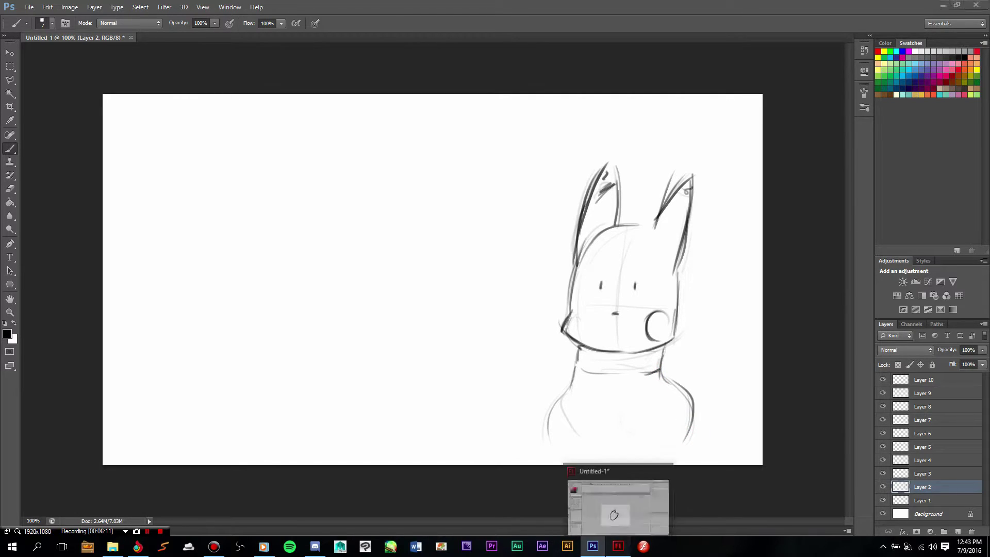
Switch to Flash, delete the drawings on the opening keyframes and return to frame 1.
left_click(618, 546)
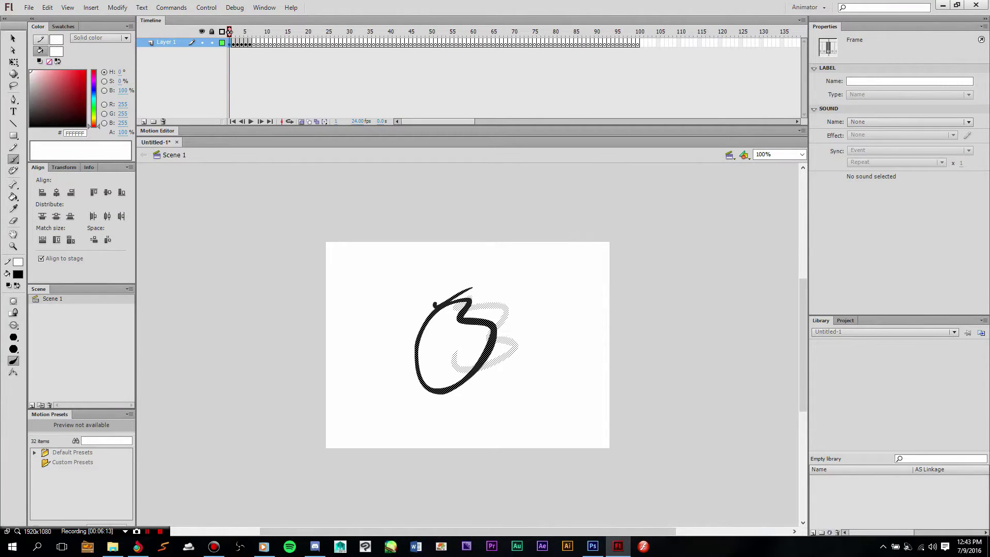
key("Delete")
left_click(233, 43)
key("Delete")
left_click(237, 43)
key("Delete")
left_click(244, 43)
key("Delete")
left_click(244, 44)
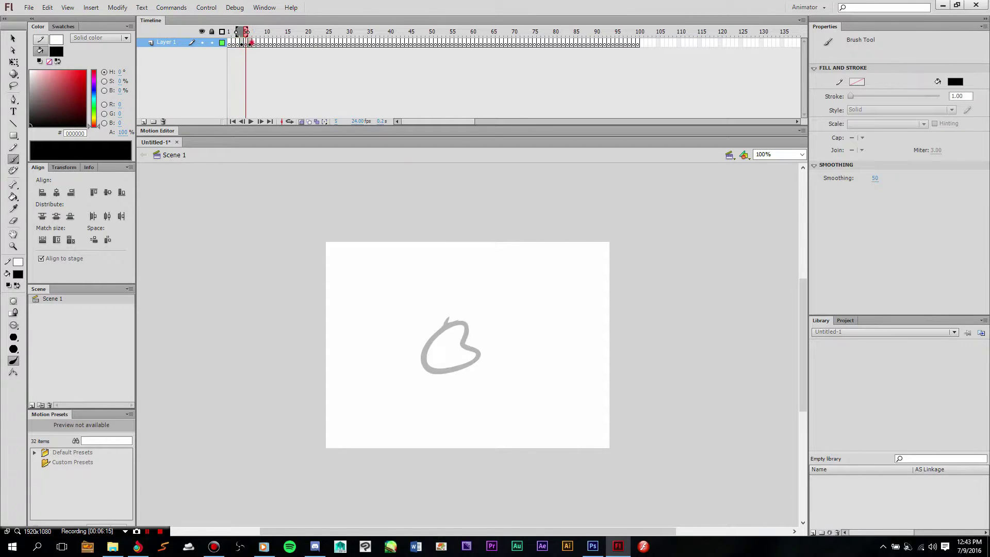
key("Delete")
left_click(230, 42)
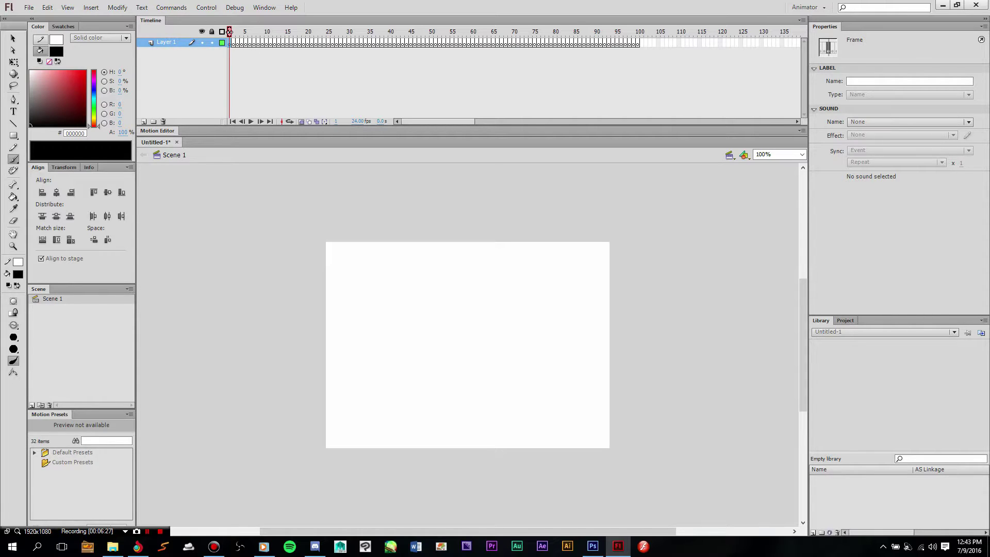
Draw a T-shirt outline with two short sleeves on frame 1 using the black brush.
mouse_move(479, 280)
left_mouse_down()
mouse_move(431, 281)
mouse_move(389, 328)
mouse_move(399, 346)
left_mouse_up()
mouse_move(427, 325)
left_mouse_down()
mouse_move(402, 345)
mouse_move(424, 386)
mouse_move(476, 376)
left_mouse_up()
mouse_move(474, 332)
left_mouse_down()
mouse_move(471, 375)
mouse_move(508, 318)
mouse_move(479, 279)
left_mouse_up()
left_click_drag(389, 332, 399, 353)
mouse_move(426, 324)
left_mouse_down()
mouse_move(399, 347)
mouse_move(426, 384)
mouse_move(435, 380)
left_mouse_up()
left_click_drag(508, 321, 490, 340)
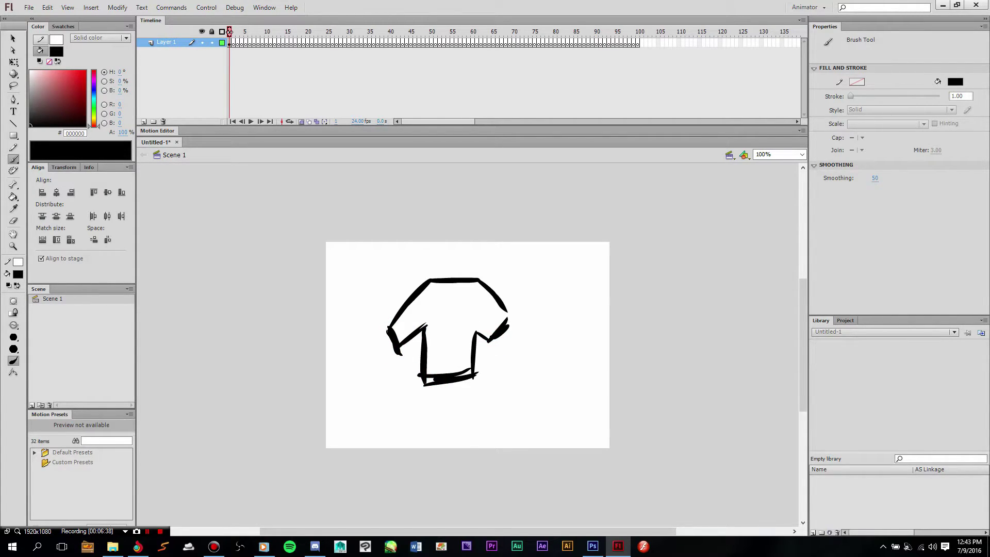
Draw a rough face with curly hair on the front of the T-shirt.
left_click_drag(439, 316, 439, 347)
mouse_move(441, 344)
left_mouse_down()
mouse_move(457, 346)
mouse_move(469, 331)
left_mouse_up()
mouse_move(465, 315)
left_mouse_down()
mouse_move(468, 328)
mouse_move(447, 312)
left_mouse_up()
mouse_move(455, 311)
left_mouse_down()
mouse_move(454, 333)
mouse_move(426, 317)
mouse_move(438, 294)
mouse_move(469, 294)
mouse_move(471, 331)
left_mouse_up()
mouse_move(444, 331)
left_mouse_down()
mouse_move(466, 326)
mouse_move(457, 343)
mouse_move(462, 304)
left_mouse_up()
left_click(459, 335)
left_click_drag(452, 310, 449, 300)
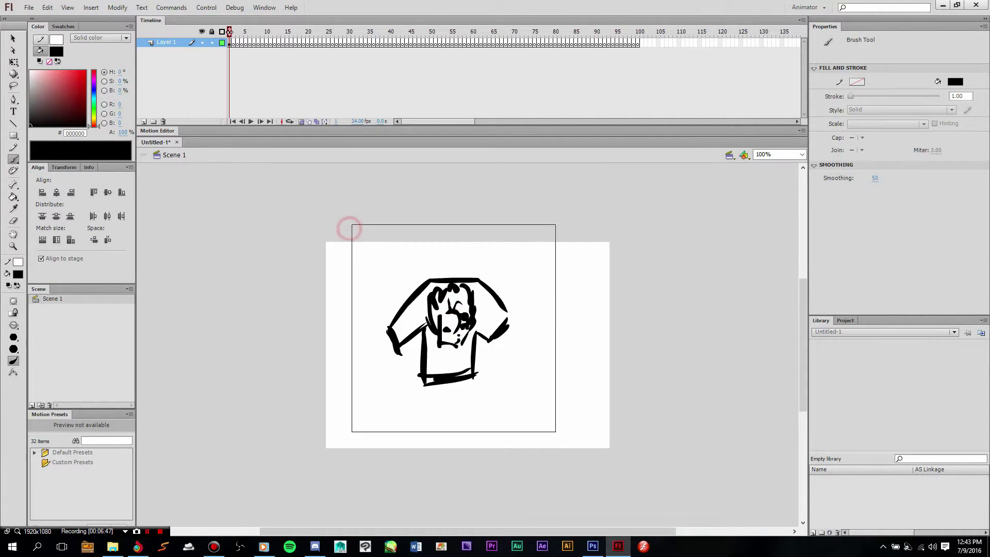
Scale the whole T-shirt drawing down to about 17 by 15 pixels and deselect it.
key("ctrl+a")
mouse_move(509, 277)
left_mouse_down()
mouse_move(466, 296)
mouse_move(449, 330)
left_mouse_up()
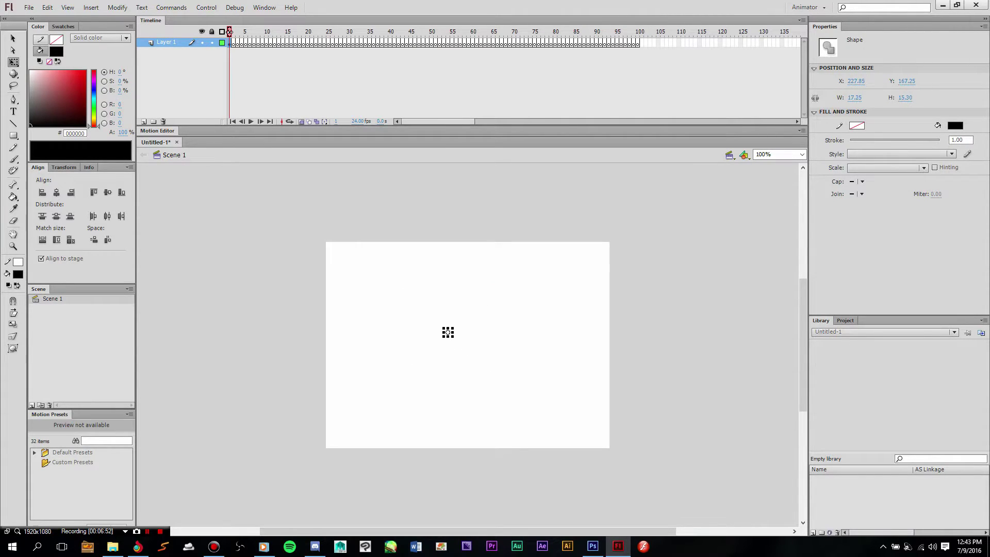
left_click(486, 320)
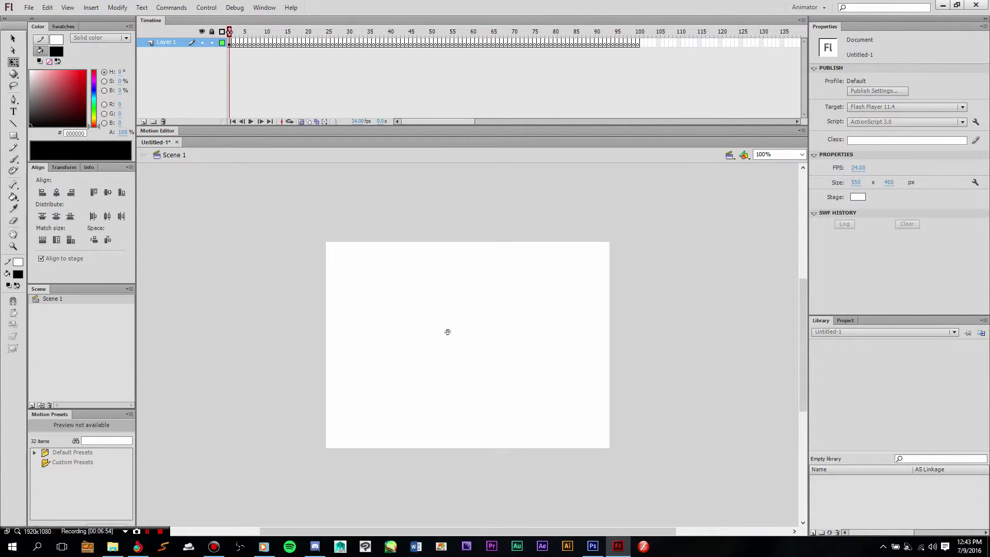
Examine the line quality of the shrunken T-shirt at high magnification.
key("ctrl+equal")
key("ctrl+equal")
key("ctrl+equal")
key("ctrl+equal")
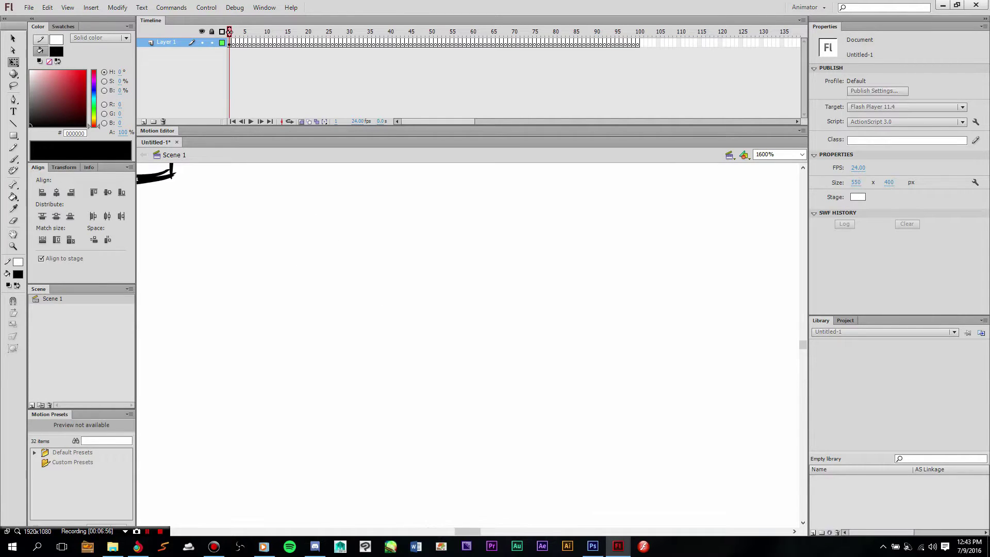
mouse_move(380, 301)
left_mouse_down()
mouse_move(611, 397)
mouse_move(680, 452)
left_mouse_up()
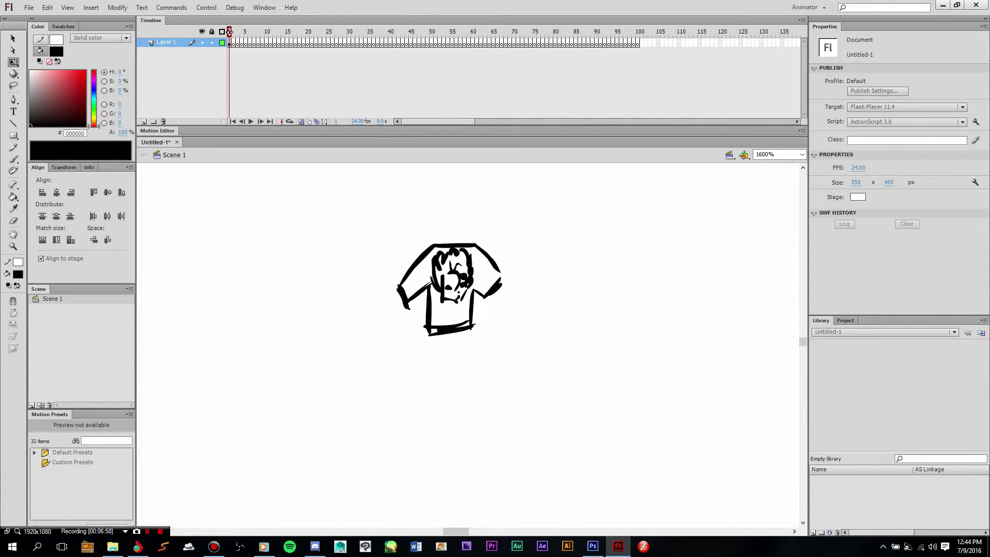
key("ctrl+equal")
left_click_drag(462, 334, 478, 388)
key("ctrl+minus")
key("ctrl+minus")
key("ctrl+minus")
key("ctrl+minus")
key("ctrl+minus")
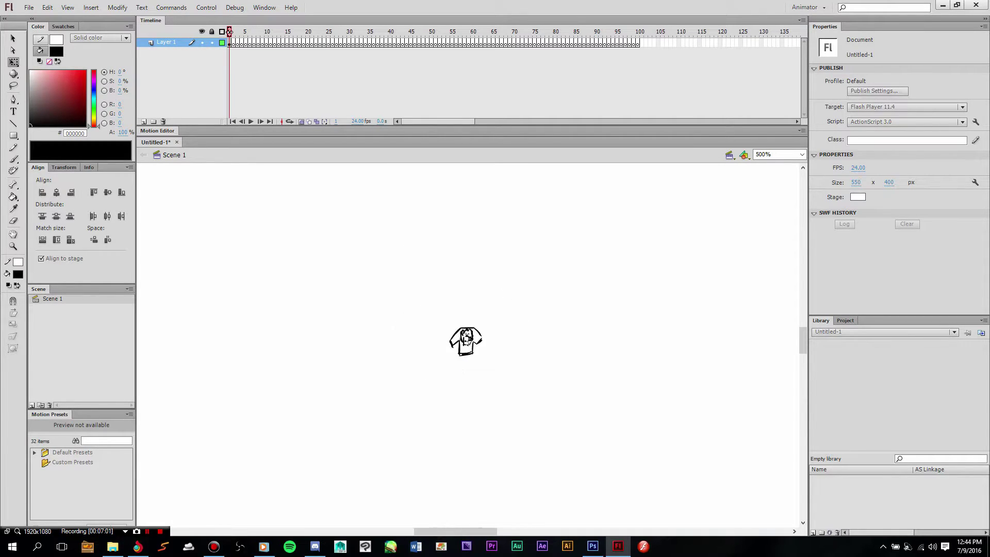
Select the tiny T-shirt drawing and enlarge it to about 268 by 237 pixels with Free Transform.
key("ctrl+equal")
key("v")
left_click_drag(402, 295, 482, 362)
key("q")
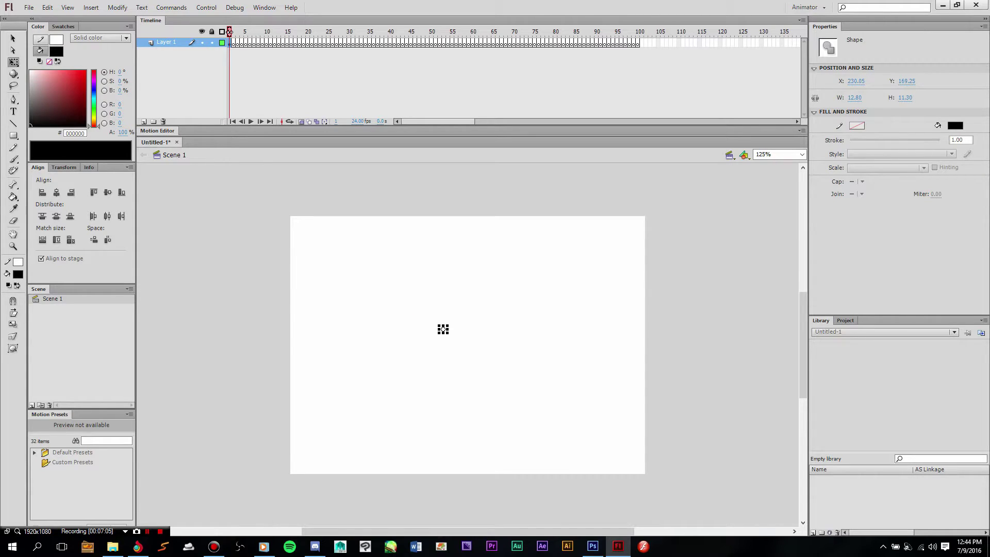
left_click_drag(449, 325, 449, 325)
left_click_drag(447, 326, 536, 247)
key("Return")
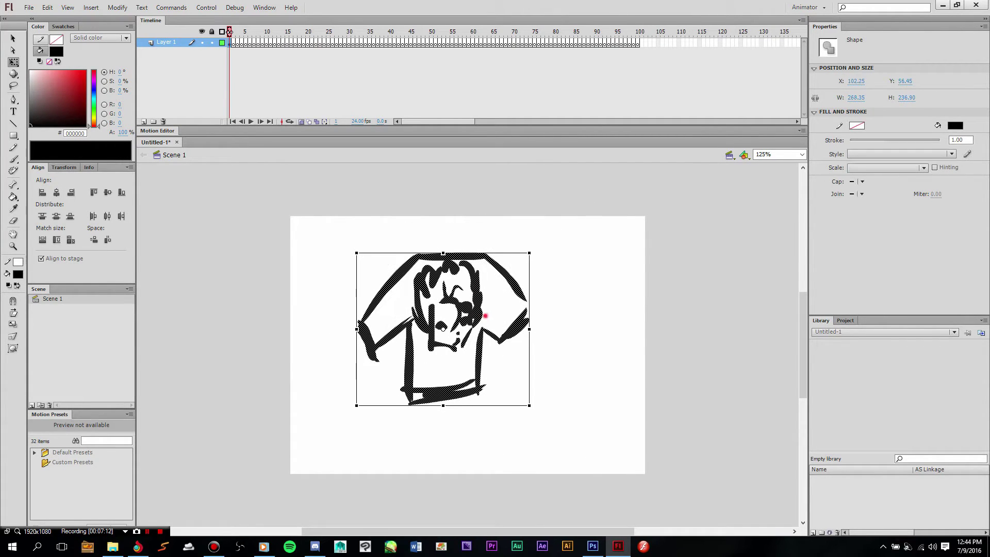
Play the timeline briefly and return to frame 1.
key("Return")
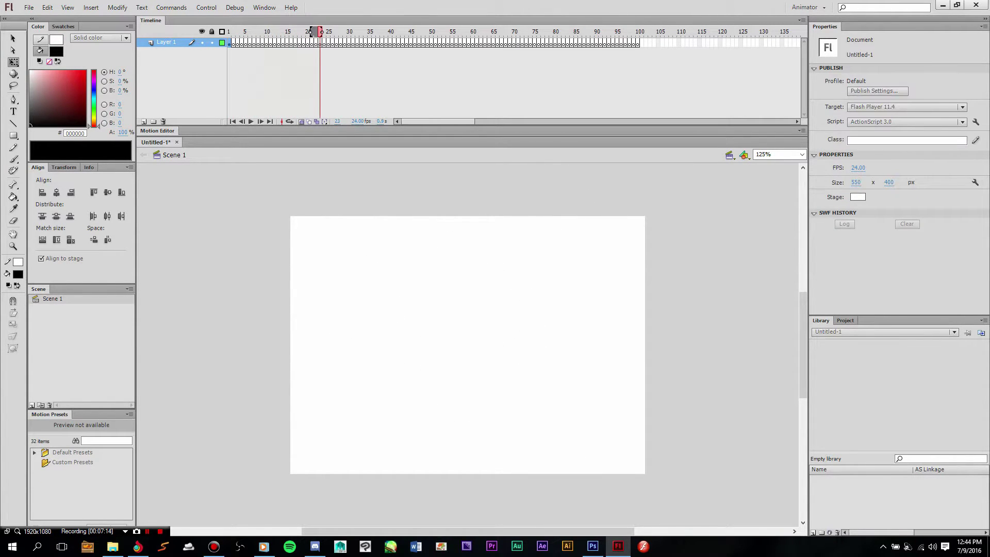
left_click(228, 42)
left_click(234, 218)
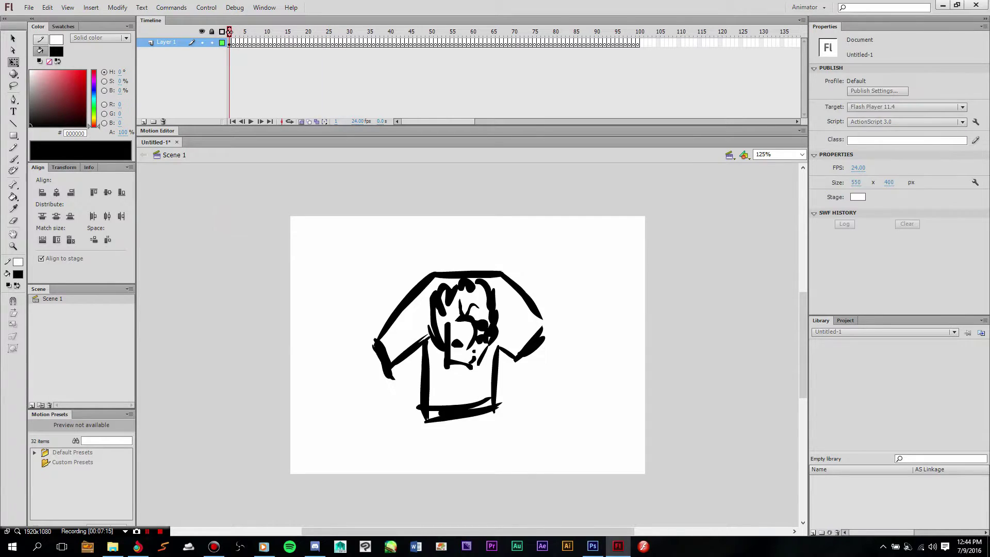
Switch to Photoshop and hide Layer 1 and Layer 2.
left_click(593, 546)
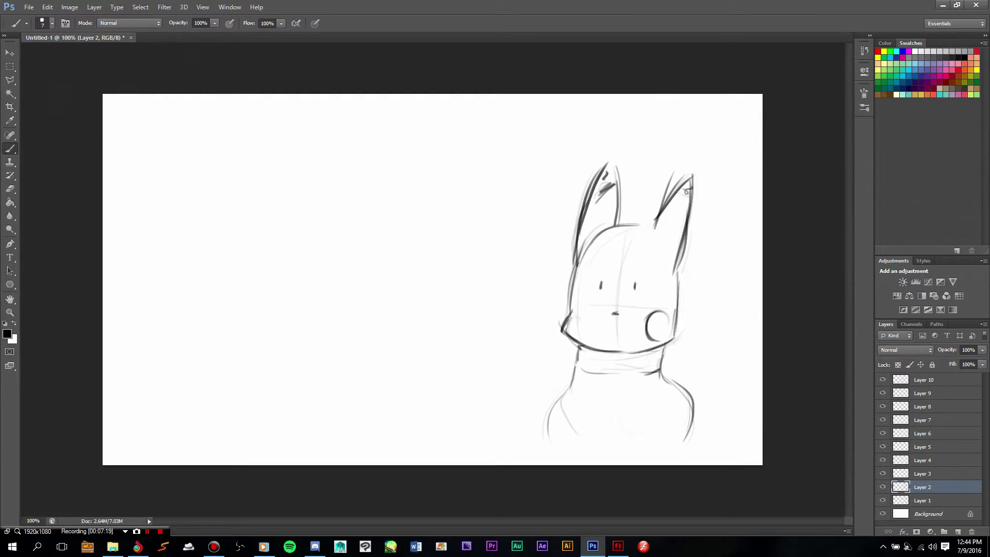
left_click(883, 487)
left_click(882, 500)
Sketch the neckline, left sleeve and left side of a large T-shirt on Layer 4.
left_click(922, 459)
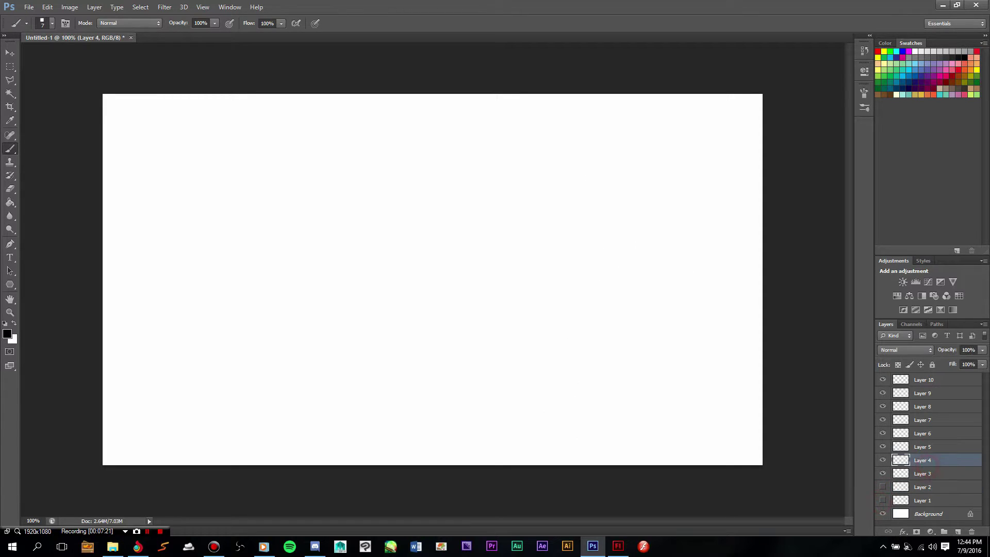
left_click_drag(372, 170, 527, 170)
left_click_drag(397, 182, 493, 183)
left_click_drag(368, 172, 299, 266)
mouse_move(360, 180)
left_mouse_down()
mouse_move(284, 281)
mouse_move(330, 328)
left_mouse_up()
left_click_drag(288, 287, 334, 326)
mouse_move(292, 299)
left_mouse_down()
mouse_move(321, 324)
mouse_move(380, 285)
left_mouse_up()
mouse_move(344, 324)
left_mouse_down()
mouse_move(376, 296)
mouse_move(371, 388)
left_mouse_up()
left_click_drag(367, 291, 372, 414)
left_click_drag(371, 310, 366, 420)
left_click_drag(368, 330, 366, 423)
Complete the T-shirt sketch with its bottom hem, right sleeve and right side.
mouse_move(378, 287)
left_mouse_down()
mouse_move(370, 423)
mouse_move(510, 423)
left_mouse_up()
mouse_move(375, 426)
left_mouse_down()
mouse_move(535, 427)
mouse_move(407, 431)
left_mouse_up()
left_click_drag(572, 207, 528, 172)
mouse_move(596, 232)
left_mouse_down()
mouse_move(527, 169)
mouse_move(607, 250)
left_mouse_up()
mouse_move(531, 167)
left_mouse_down()
mouse_move(613, 251)
mouse_move(574, 312)
left_mouse_up()
left_click_drag(602, 264, 560, 321)
mouse_move(596, 286)
left_mouse_down()
mouse_move(558, 322)
mouse_move(513, 281)
mouse_move(559, 321)
left_mouse_up()
left_click_drag(600, 255, 519, 398)
mouse_move(523, 289)
left_mouse_down()
mouse_move(518, 420)
mouse_move(520, 396)
mouse_move(530, 435)
mouse_move(521, 412)
left_mouse_up()
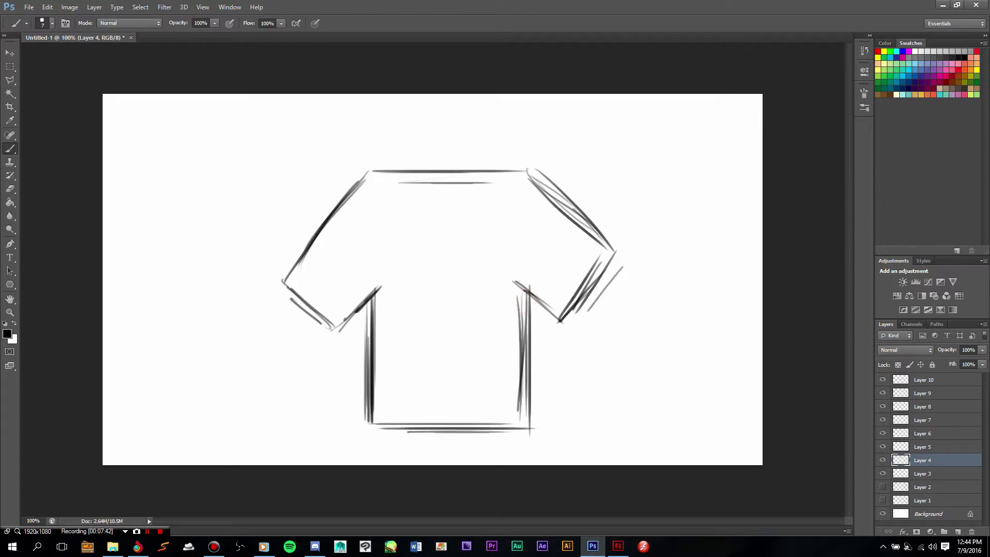
Sketch a round emblem with scribbled details inside on the T-shirt's chest.
left_click_drag(414, 239, 470, 230)
left_click_drag(415, 309, 502, 238)
left_click_drag(451, 334, 508, 217)
mouse_move(514, 298)
left_mouse_down()
mouse_move(503, 316)
mouse_move(516, 239)
left_mouse_up()
mouse_move(518, 284)
left_mouse_down()
mouse_move(415, 315)
mouse_move(519, 249)
left_mouse_up()
left_click_drag(515, 274, 443, 325)
left_click_drag(416, 241, 472, 213)
mouse_move(467, 337)
left_mouse_down()
mouse_move(464, 218)
mouse_move(441, 316)
mouse_move(415, 283)
mouse_move(423, 243)
left_mouse_up()
mouse_move(461, 287)
left_mouse_down()
mouse_move(459, 216)
mouse_move(461, 303)
left_mouse_up()
left_click_drag(468, 212, 463, 263)
mouse_move(468, 265)
left_mouse_down()
mouse_move(459, 274)
mouse_move(473, 284)
left_mouse_up()
left_click_drag(478, 299, 426, 297)
mouse_move(414, 261)
left_mouse_down()
mouse_move(444, 258)
mouse_move(447, 270)
mouse_move(452, 240)
mouse_move(471, 235)
mouse_move(500, 261)
mouse_move(470, 294)
mouse_move(416, 249)
mouse_move(442, 210)
mouse_move(460, 309)
mouse_move(495, 217)
mouse_move(512, 216)
mouse_move(471, 201)
mouse_move(421, 219)
left_mouse_up()
Add extra strokes along the T-shirt's neckline, sleeve ends and bottom hem.
left_click_drag(361, 180, 527, 171)
left_click_drag(291, 282, 331, 308)
mouse_move(576, 264)
left_mouse_down()
mouse_move(554, 286)
mouse_move(590, 256)
left_mouse_up()
left_click_drag(535, 325, 583, 269)
left_click_drag(512, 410, 377, 415)
left_click_drag(487, 420, 384, 420)
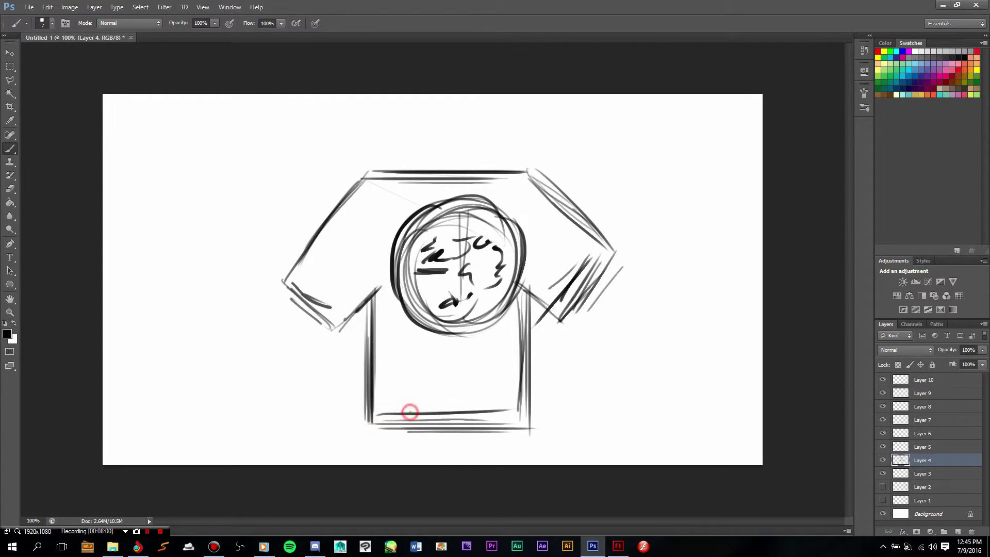
Shift the T-shirt drawing slightly up and left and scale it down to a tiny size with Free Transform.
left_click_drag(494, 296, 482, 291)
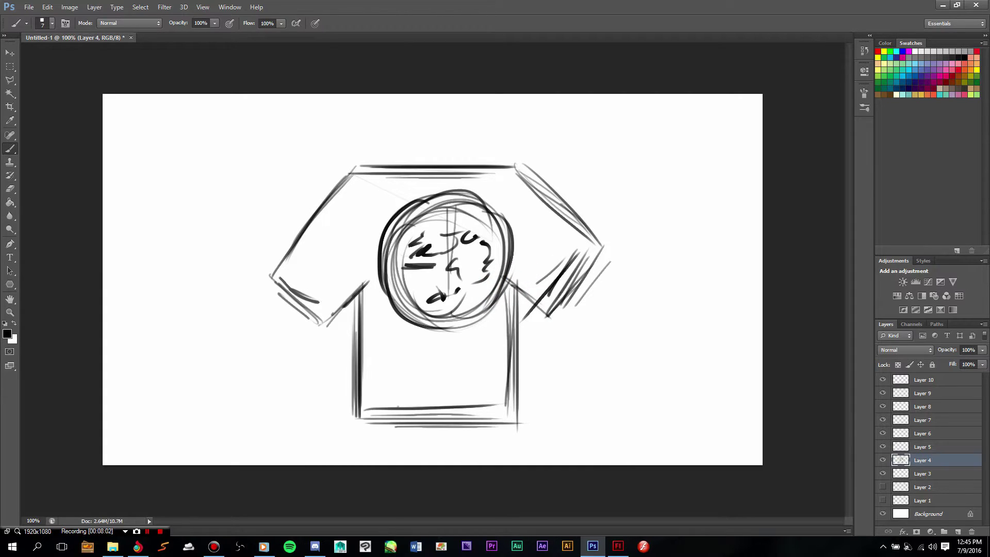
key("ctrl+t")
left_click_drag(611, 162, 446, 293)
key("Return")
key("b")
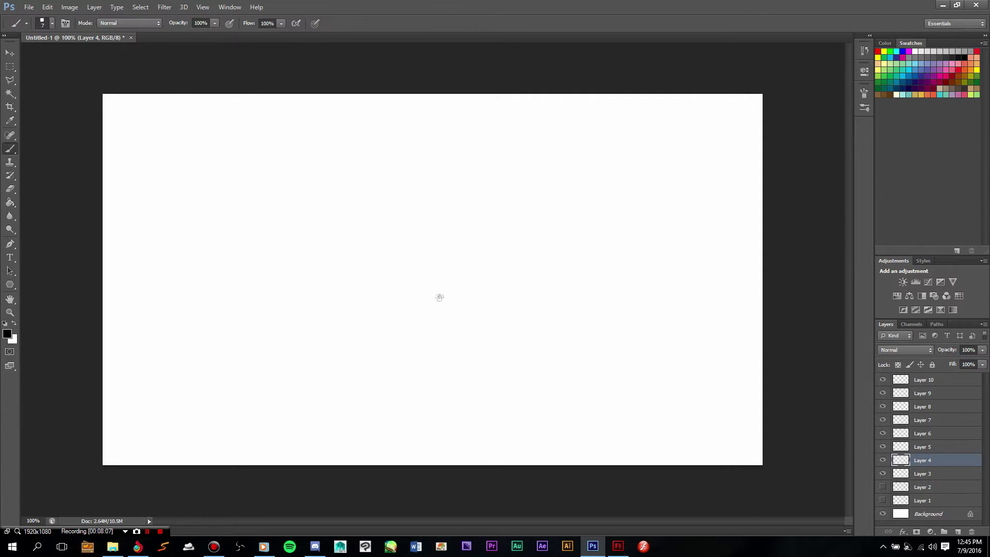
Examine the quality of the shrunken T-shirt drawing at 600% magnification.
key("v")
key("ctrl+plus")
key("ctrl+plus")
key("ctrl+plus")
key("ctrl+plus")
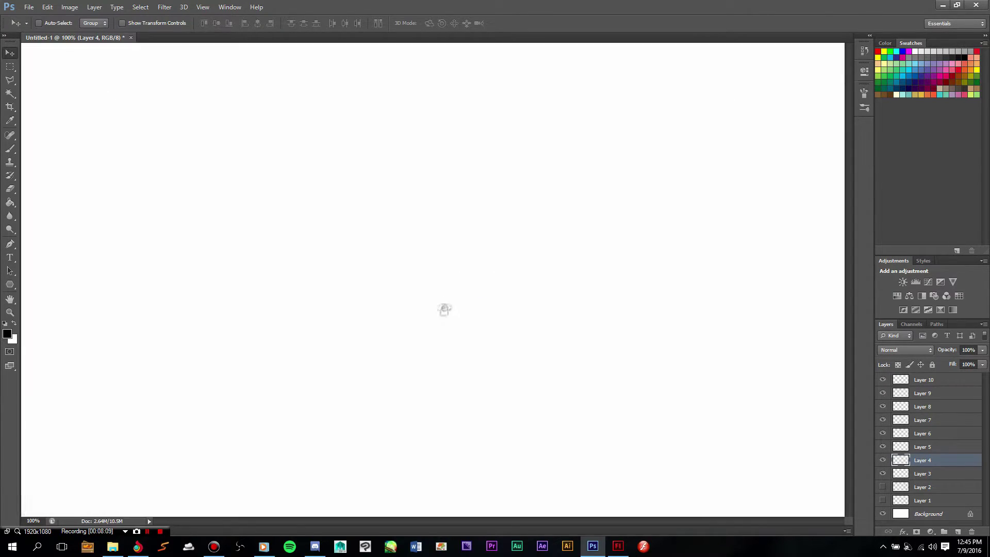
key("ctrl+plus")
key("ctrl+plus")
key("ctrl+plus")
key("ctrl+plus")
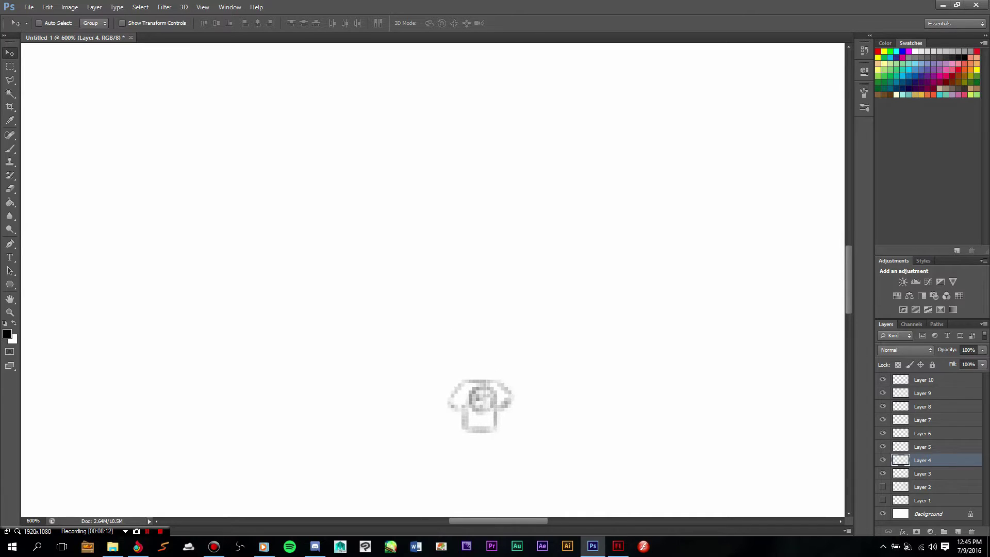
Examine the pixel quality of the shrunken T-shirt drawing at magnifications from 100% to 1200%.
left_click_drag(580, 327, 472, 89)
left_click_drag(501, 259, 539, 348)
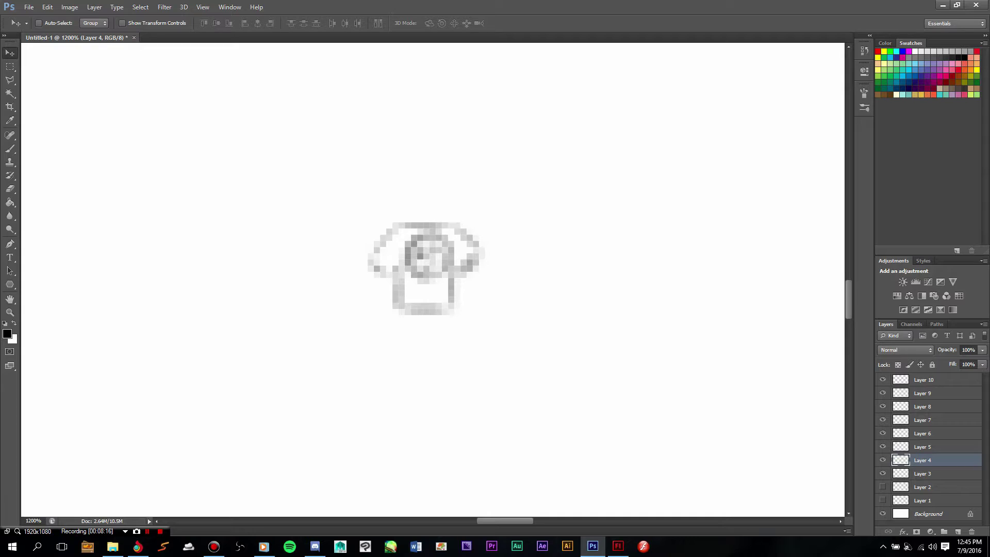
mouse_move(422, 260)
left_mouse_down()
mouse_move(408, 298)
mouse_move(453, 232)
mouse_move(431, 255)
mouse_move(449, 263)
left_mouse_up()
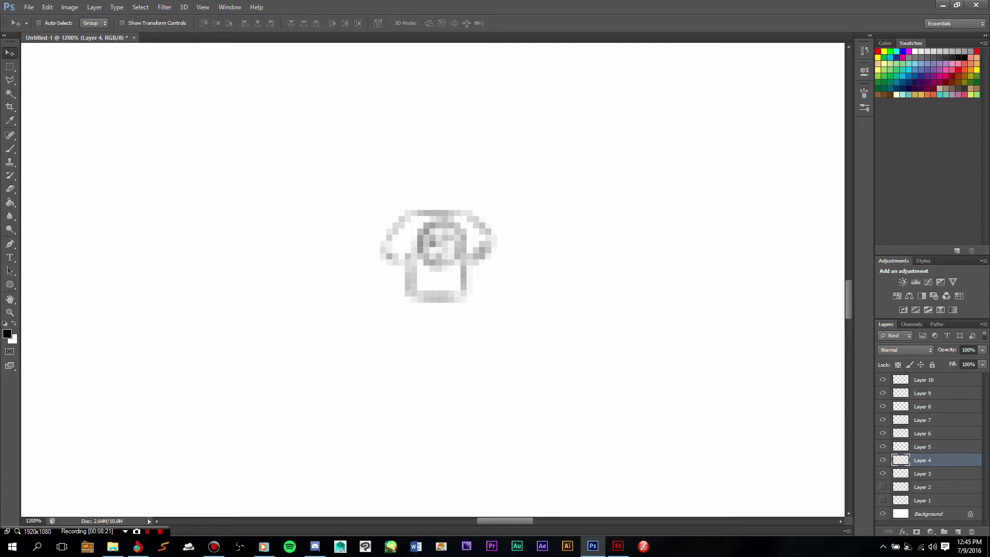
scroll(449, 296, "down", 4)
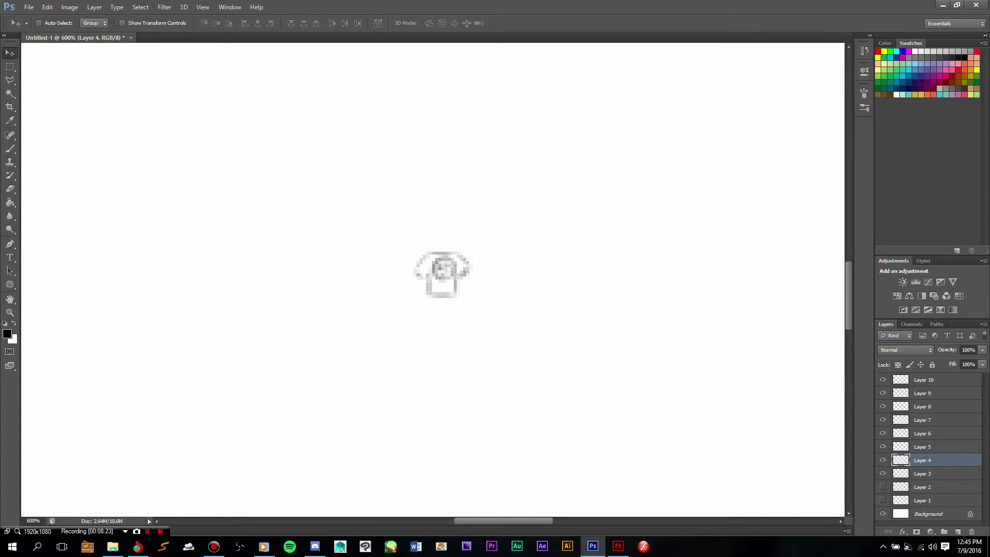
scroll(443, 298, "down", 4)
scroll(444, 297, "up", 1)
scroll(433, 278, "up", 6)
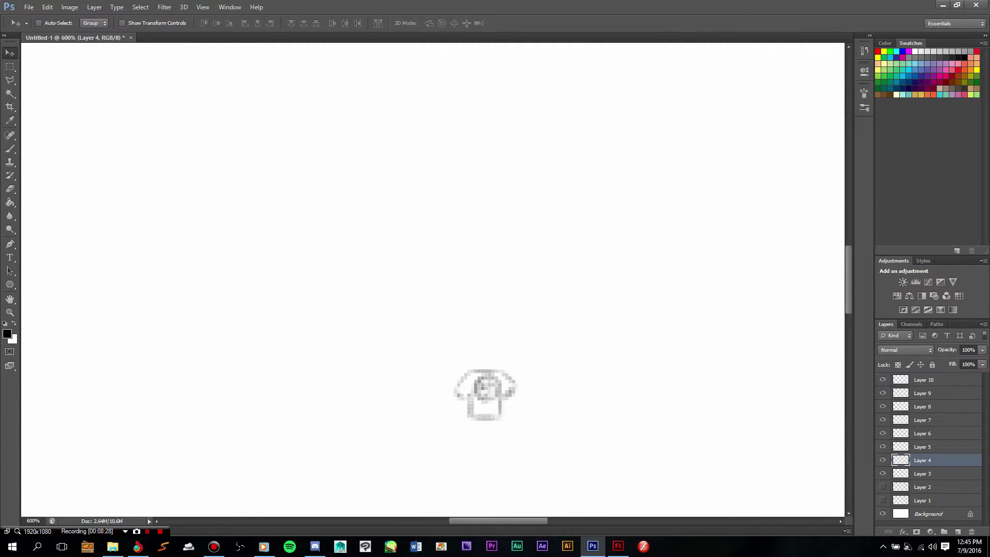
scroll(433, 294, "up", 1)
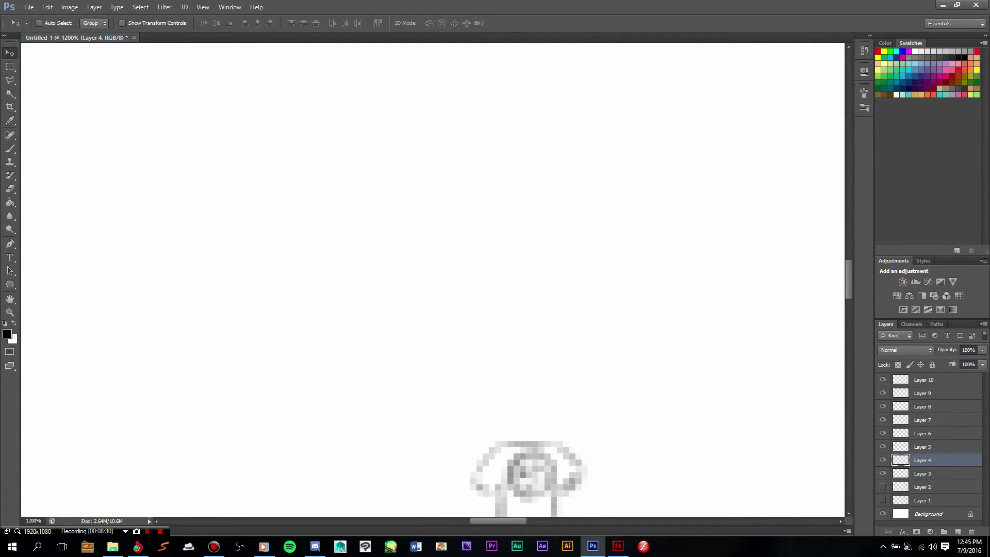
scroll(433, 282, "down", 5)
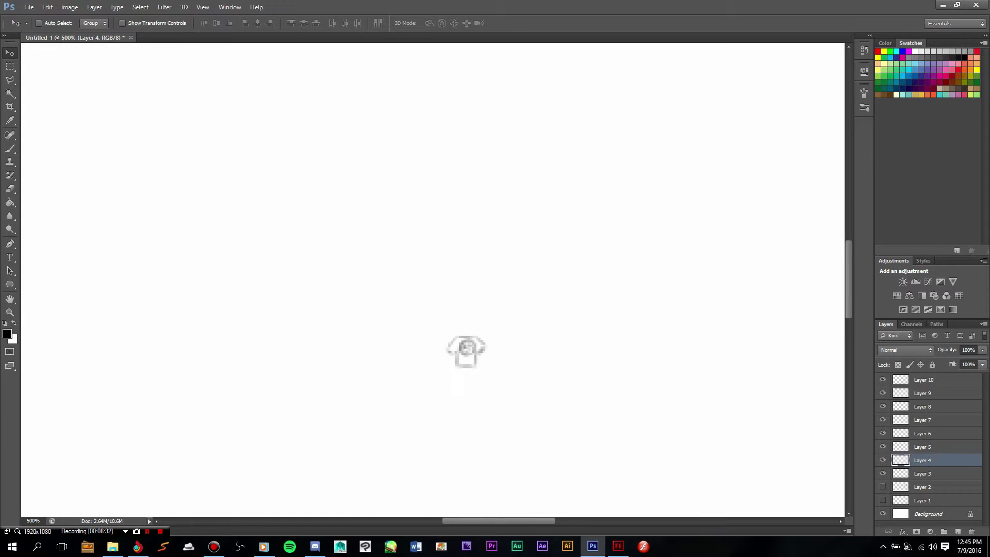
scroll(433, 282, "down", 3)
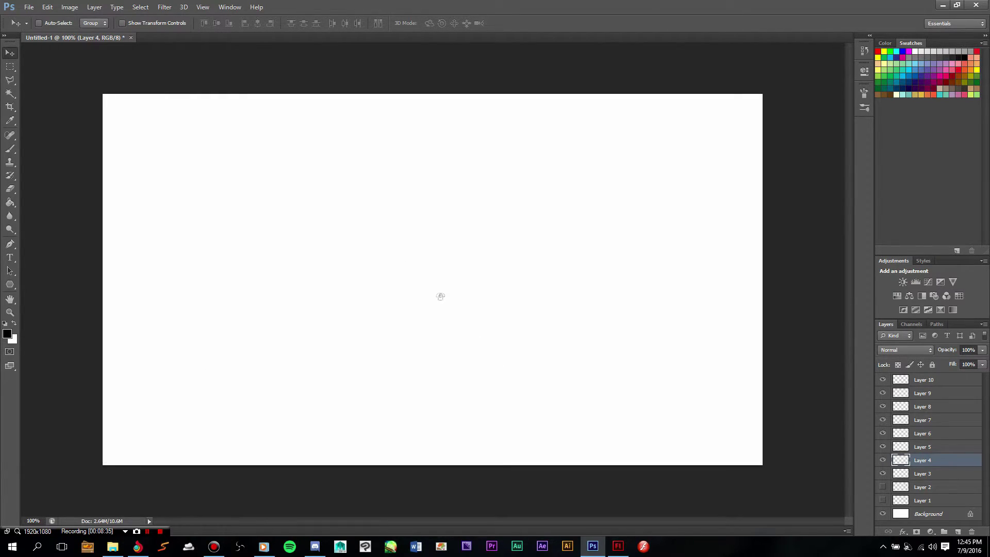
Undo the T-shirt's scaling and repositioning to bring back the full-size drawing.
key("e")
left_click(440, 293)
key("v")
key("ctrl+alt+z")
key("ctrl+alt+z")
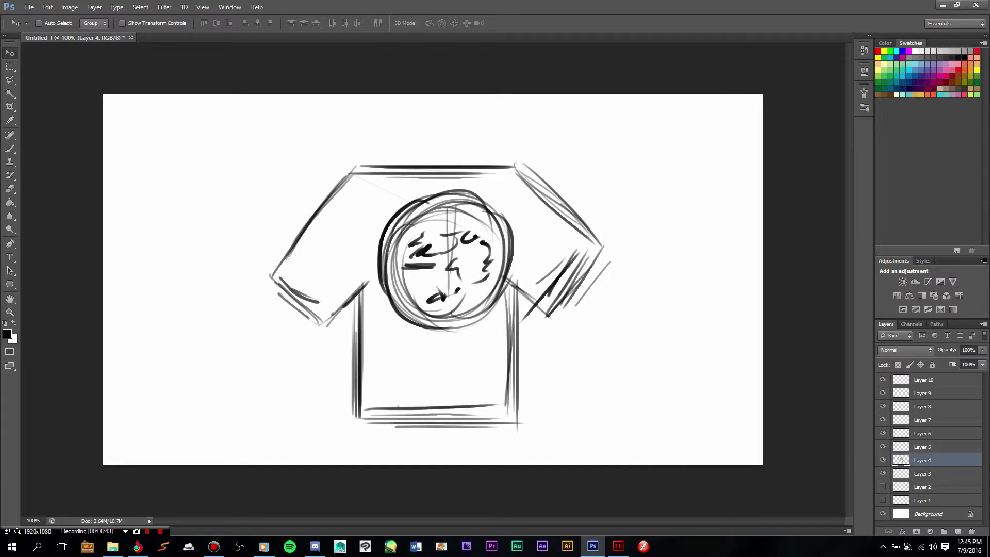
Darken the T-shirt's sleeve outline and shade both sleeve cuffs with dense hatching using the Brush.
key("b")
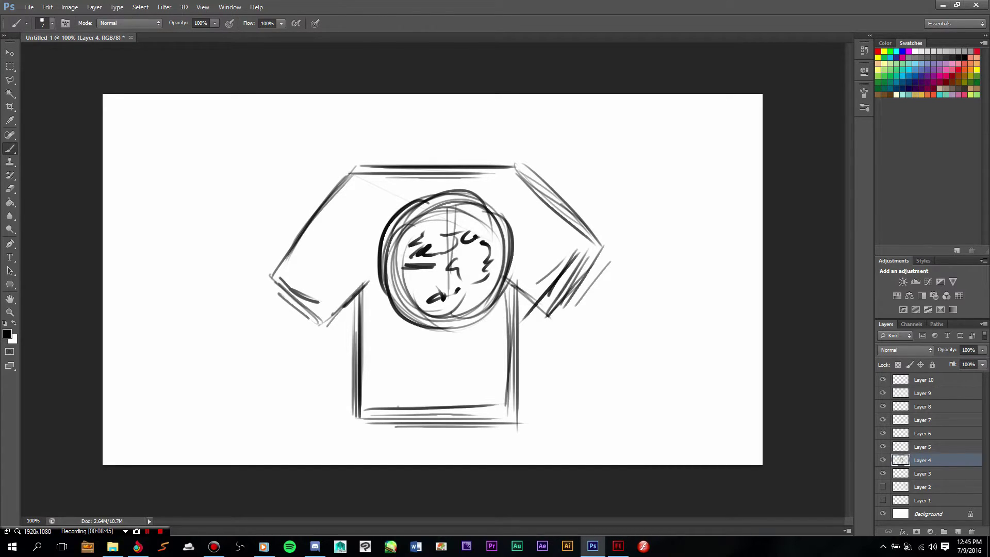
left_click_drag(296, 242, 272, 272)
mouse_move(340, 192)
left_mouse_down()
mouse_move(271, 270)
mouse_move(335, 323)
left_mouse_up()
mouse_move(278, 270)
left_mouse_down()
mouse_move(331, 323)
mouse_move(324, 317)
left_mouse_up()
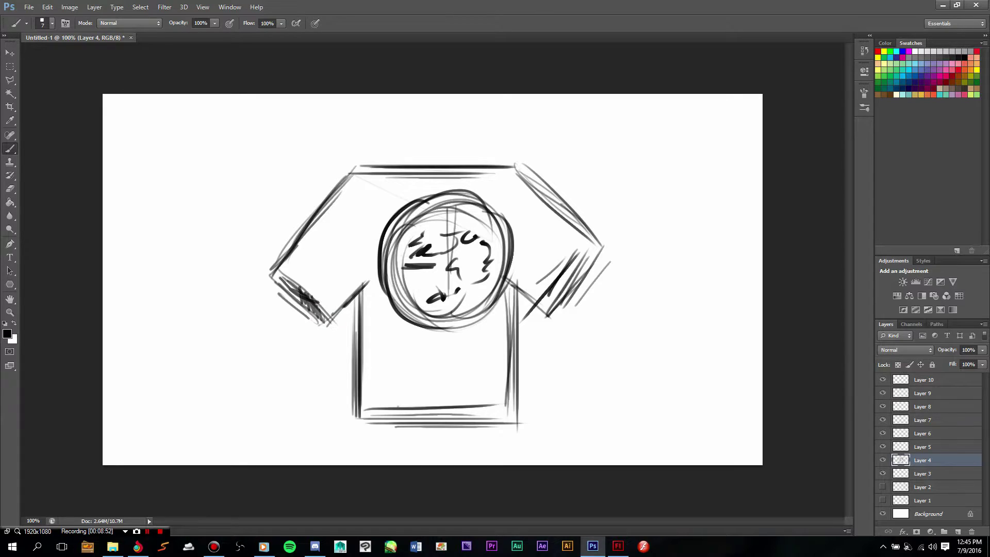
left_click_drag(532, 316, 569, 260)
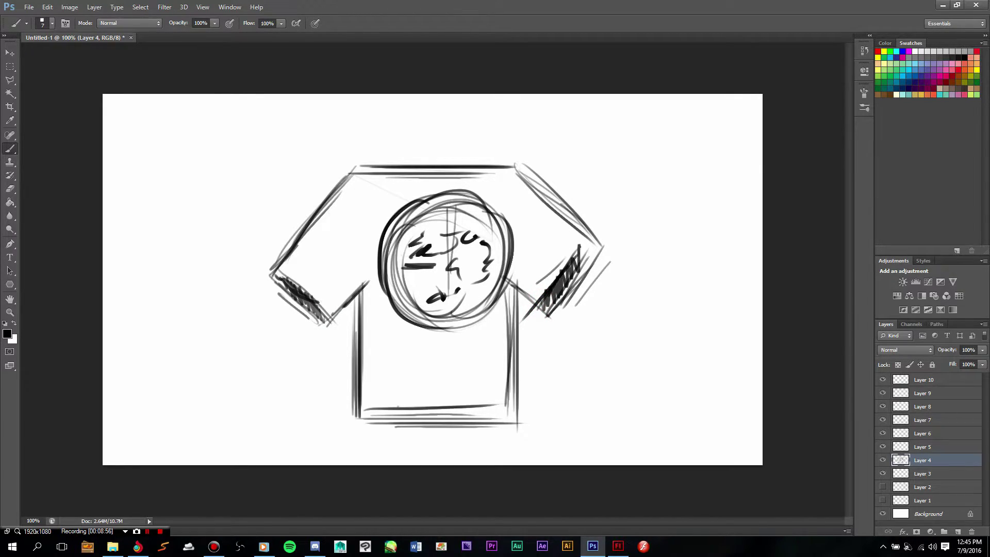
Add zigzag collar strokes along the T-shirt's neckline and an extra stroke along its bottom hem.
left_click_drag(503, 171, 523, 182)
mouse_move(369, 167)
left_mouse_down()
mouse_move(339, 188)
mouse_move(436, 169)
mouse_move(480, 188)
mouse_move(495, 176)
mouse_move(447, 181)
left_mouse_up()
left_click_drag(493, 405, 353, 411)
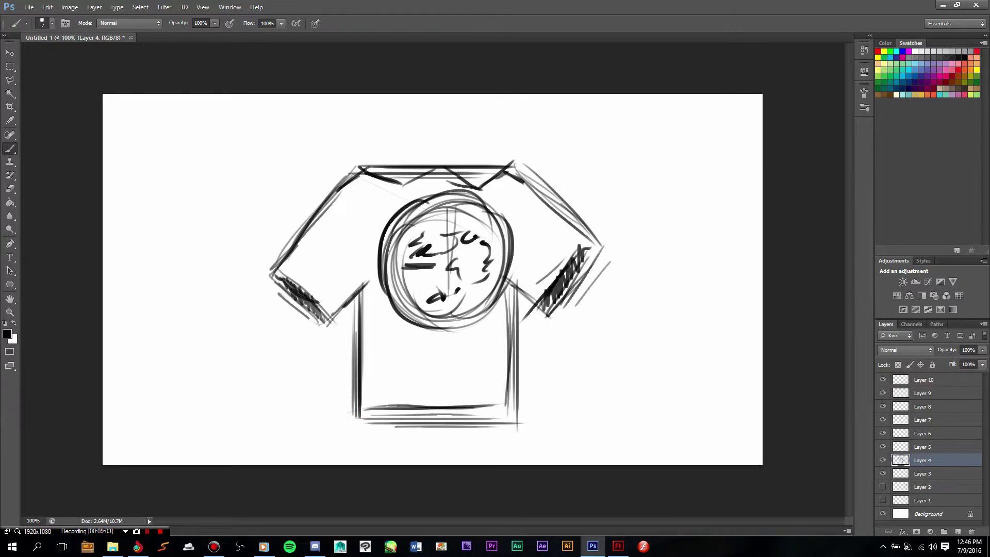
Delete the T-shirt's Layer 4 and compare the eared character sketch with Layer 1 shown and hidden.
key("Delete")
left_click(882, 487)
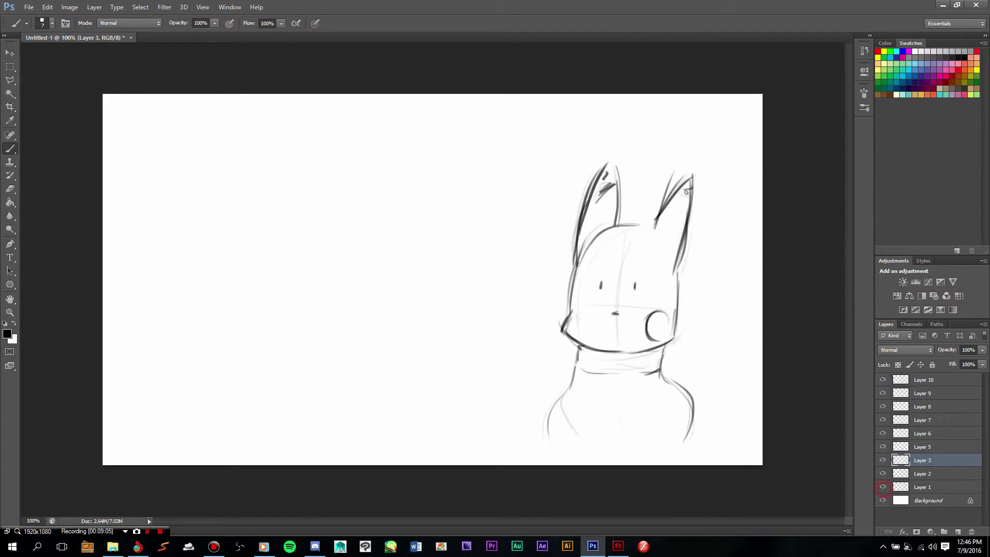
left_click(882, 487)
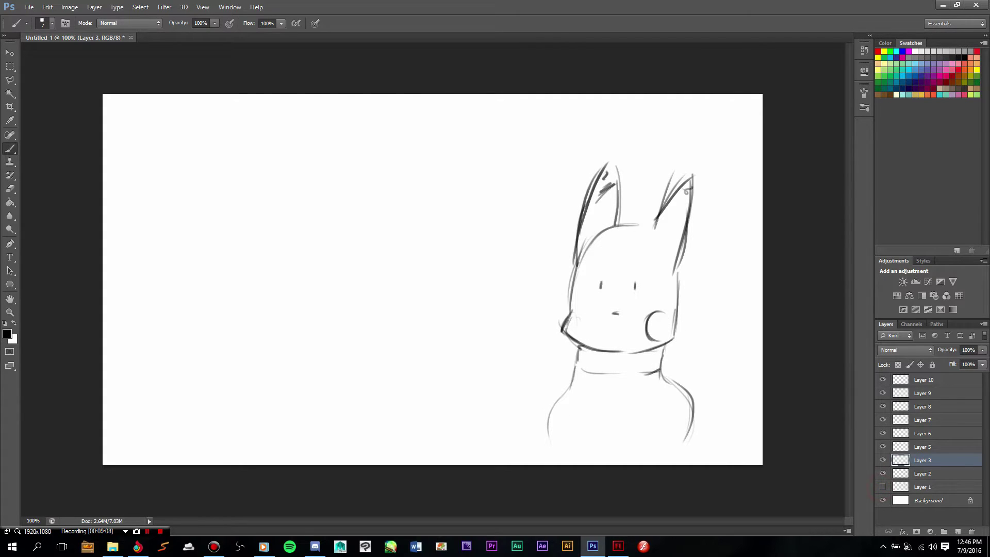
Show Layer 1 again and draw a curved arm stroke outside the character's left-hand shoulder on Layer 2.
left_click(883, 487)
left_click(920, 473)
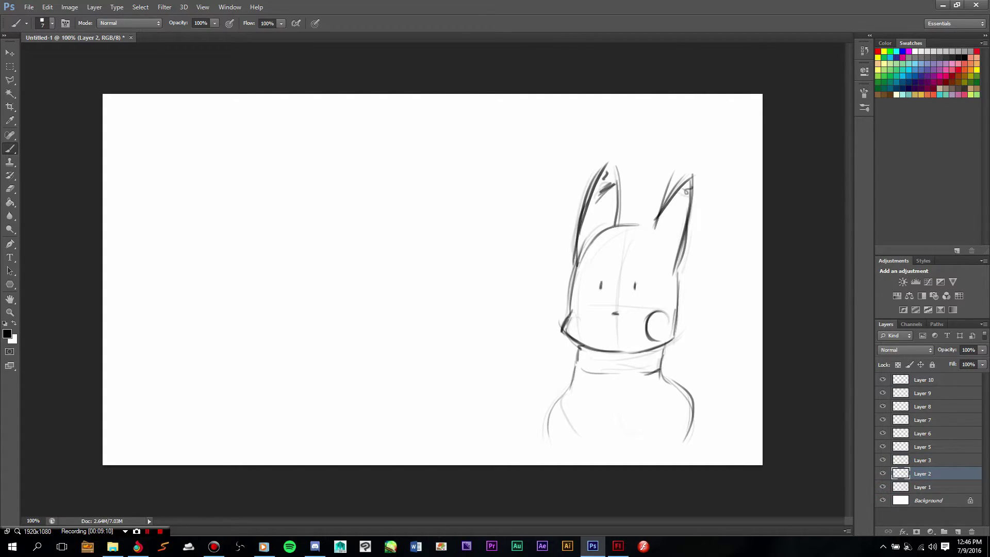
mouse_move(570, 380)
left_mouse_down()
mouse_move(532, 411)
mouse_move(532, 426)
left_mouse_up()
Set Layer 1's opacity to 100%.
left_click(903, 487)
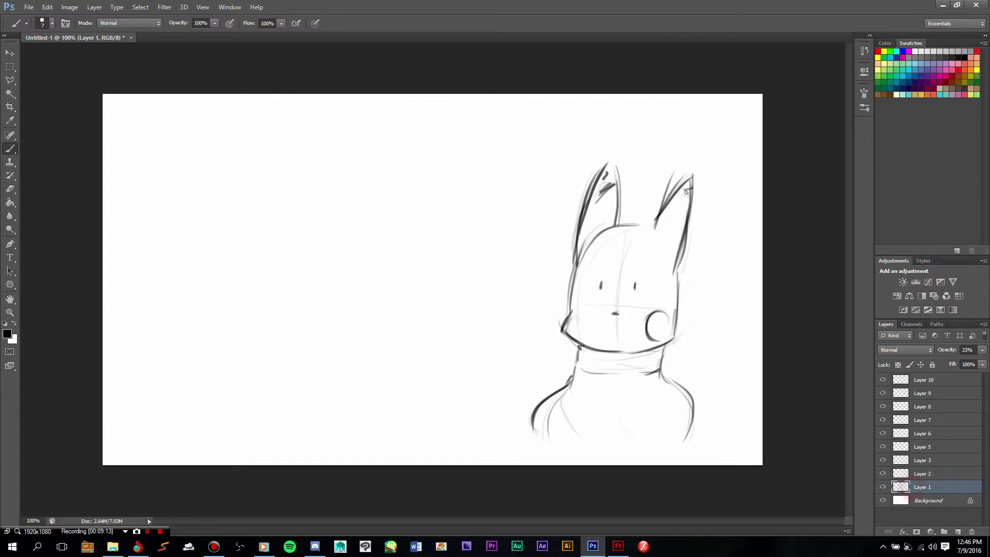
left_click(981, 350)
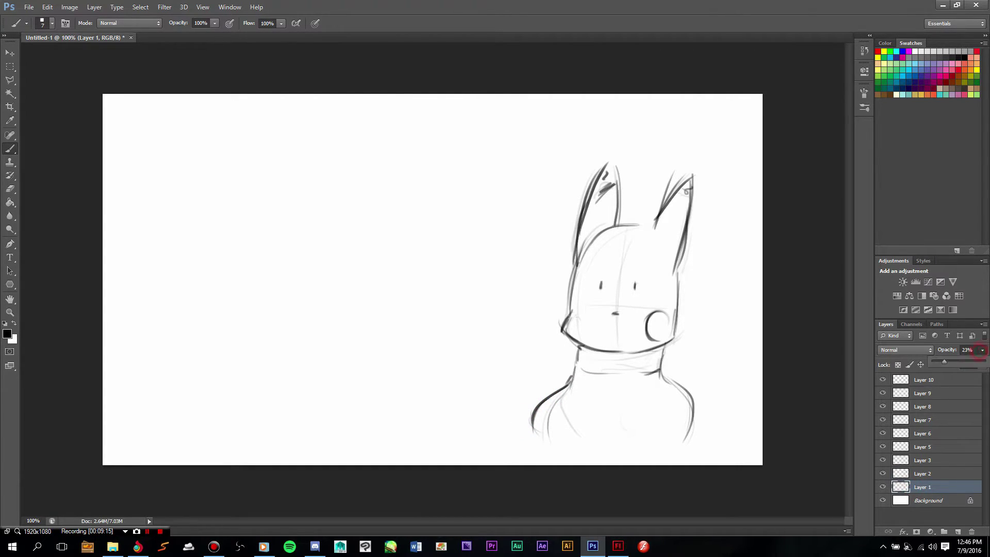
left_click_drag(947, 360, 985, 361)
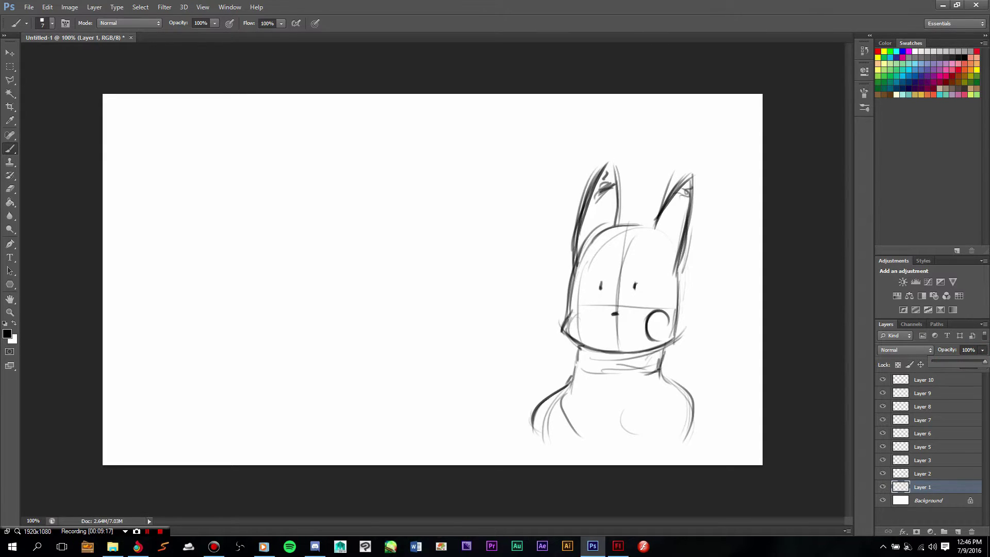
Toggle Layer 1's visibility repeatedly to compare it with the Layer 2 sketch, leaving Layer 1 hidden.
left_click(882, 486)
left_click(883, 486)
left_click(882, 487)
left_click(883, 487)
left_click(882, 487)
left_click(883, 487)
left_click(883, 487)
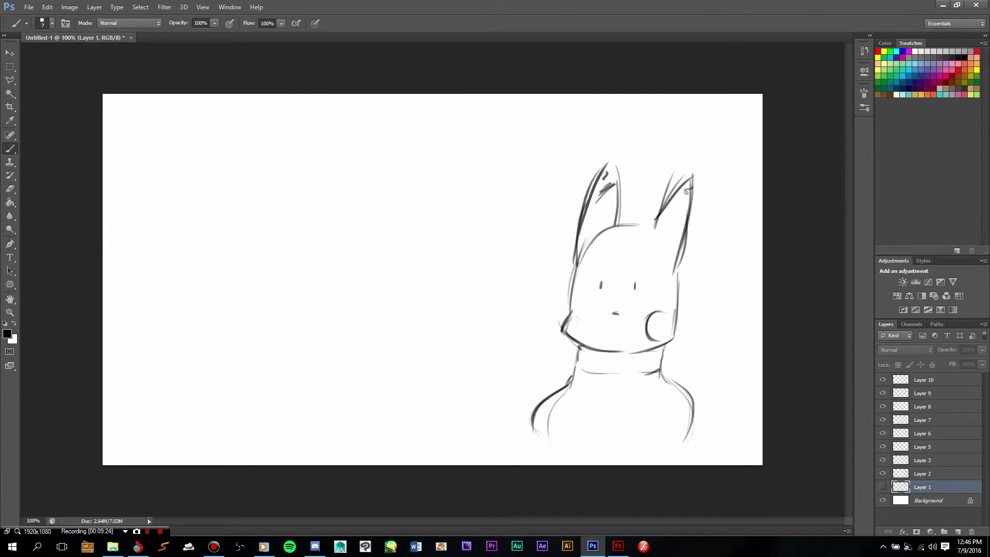
Fade Layer 2 to 21% opacity as a drawing reference.
left_click(936, 473)
left_click(982, 350)
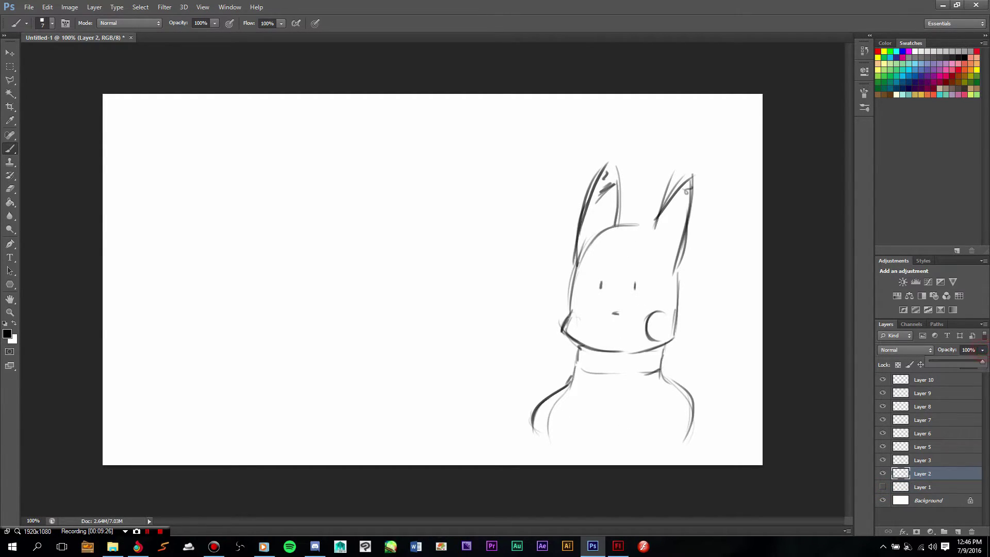
left_click_drag(945, 361, 940, 361)
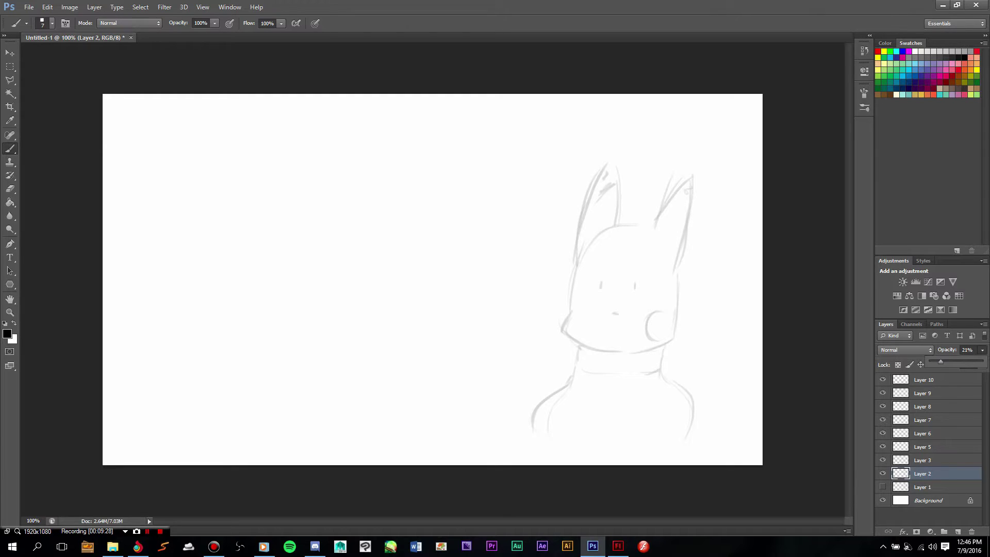
Trace the character's head outline, neck, eye, nose and round cheek on Layer 3 over the faded sketch.
left_click(927, 461)
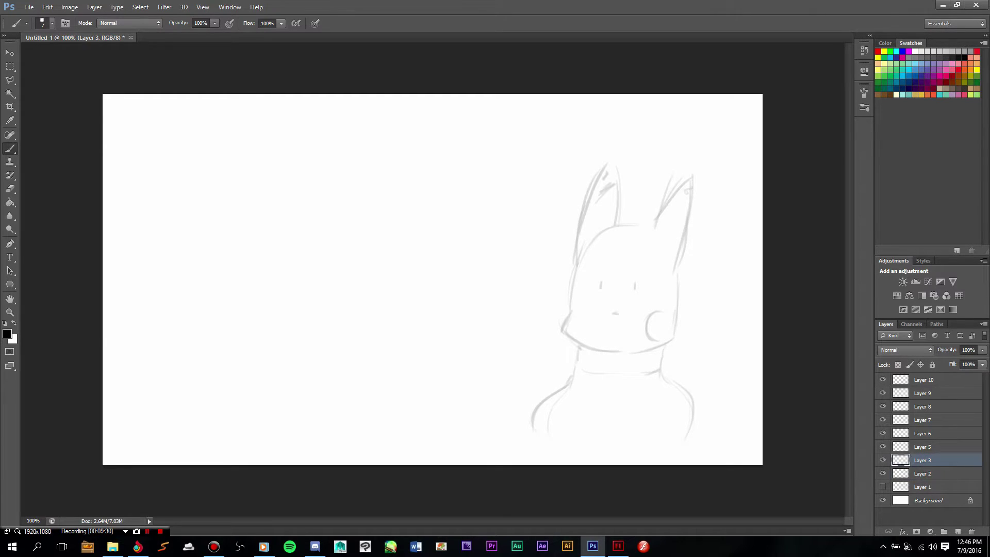
mouse_move(611, 226)
left_mouse_down()
mouse_move(647, 227)
mouse_move(619, 226)
left_mouse_up()
mouse_move(577, 266)
left_mouse_down()
mouse_move(610, 229)
mouse_move(585, 246)
mouse_move(560, 328)
mouse_move(613, 349)
left_mouse_up()
left_click_drag(561, 330, 614, 349)
mouse_move(677, 308)
left_mouse_down()
mouse_move(676, 277)
mouse_move(677, 322)
left_mouse_up()
mouse_move(671, 281)
left_mouse_down()
mouse_move(666, 340)
mouse_move(677, 325)
left_mouse_up()
left_click_drag(573, 363, 587, 370)
left_click_drag(663, 344, 651, 376)
left_click_drag(634, 283, 634, 289)
left_click_drag(613, 312, 621, 313)
left_click_drag(663, 311, 658, 345)
Sketch the character's body sides and both pointed ears on Layer 3.
left_click_drag(575, 370, 566, 395)
left_click_drag(563, 394, 559, 442)
left_click_drag(660, 368, 682, 440)
left_click_drag(578, 261, 613, 167)
mouse_move(614, 169)
left_mouse_down()
mouse_move(616, 230)
mouse_move(691, 190)
left_mouse_up()
left_click_drag(693, 192, 675, 273)
Draw the character's arm and hand beside the left-hand shoulder on Layer 3.
mouse_move(573, 377)
left_mouse_down()
mouse_move(531, 392)
mouse_move(541, 427)
left_mouse_up()
left_click_drag(562, 389, 552, 408)
left_click_drag(585, 355, 567, 379)
left_click_drag(528, 415, 544, 420)
Restore Layer 2's opacity, hide that layer, and fade Layer 3 as the reference for the next frame.
left_click(923, 473)
left_click(982, 350)
left_click(883, 473)
left_click(923, 460)
left_click(982, 350)
left_click_drag(981, 359, 940, 359)
Draw the character's head, both pointed ears, eyes, mouth and cheek on Layer 5 over the faded frame.
left_click(923, 447)
mouse_move(603, 234)
left_mouse_down()
mouse_move(642, 226)
mouse_move(570, 307)
mouse_move(580, 342)
left_mouse_up()
left_click_drag(577, 258, 592, 206)
left_click_drag(585, 240, 611, 173)
left_click_drag(650, 230, 696, 180)
left_click_drag(697, 181, 673, 338)
left_click_drag(599, 282, 633, 289)
left_click_drag(614, 311, 662, 343)
Draw the character's neck, shoulders and raised hand on Layer 5, placing the hand higher than in Layer 3.
mouse_move(606, 350)
left_mouse_down()
mouse_move(579, 342)
mouse_move(597, 376)
left_mouse_up()
left_click_drag(661, 359, 661, 345)
left_click_drag(575, 367, 545, 430)
left_click_drag(662, 356, 691, 431)
mouse_move(572, 368)
left_mouse_down()
mouse_move(537, 358)
mouse_move(535, 393)
mouse_move(555, 361)
left_mouse_up()
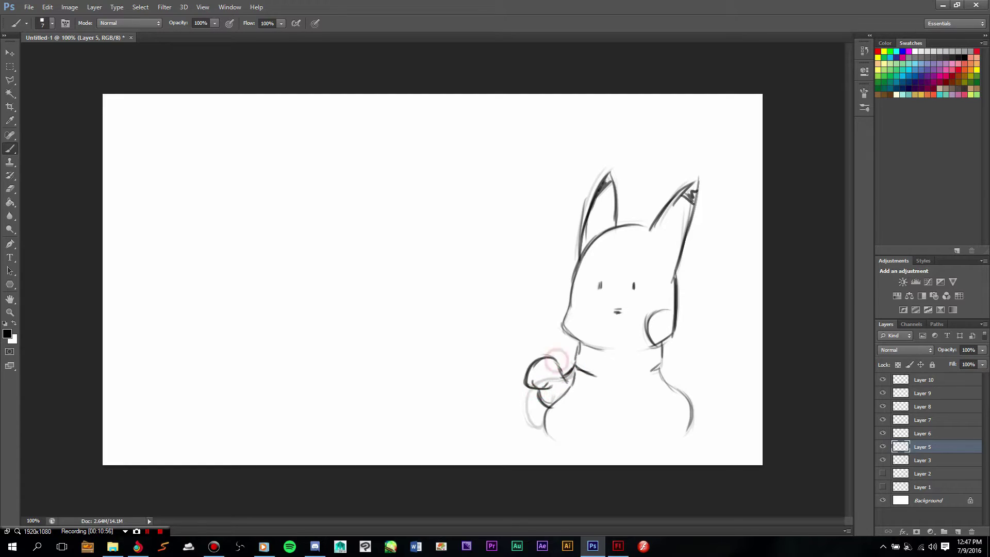
Restore Layer 3's opacity, hide that layer, and fade Layer 5 as the reference.
left_click(923, 460)
left_click(982, 350)
mouse_move(943, 360)
left_mouse_down()
mouse_move(979, 360)
mouse_move(945, 361)
left_mouse_up()
left_click(882, 460)
left_click(923, 447)
Trace the left-hand side of the character's head, the eyes and the mouth on Layer 6.
left_click(923, 434)
mouse_move(591, 238)
left_mouse_down()
mouse_move(637, 223)
mouse_move(570, 299)
mouse_move(590, 343)
left_mouse_up()
left_click_drag(600, 283, 600, 290)
left_click_drag(634, 283, 634, 288)
left_click_drag(614, 309, 620, 313)
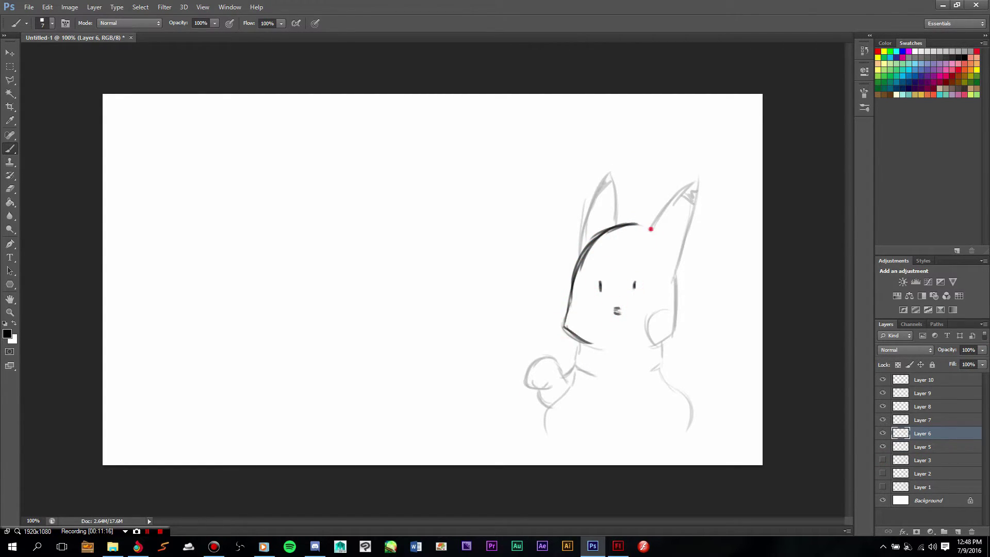
Draw both pointed ears, the right-hand side of the head and the round cheek on Layer 6.
left_click_drag(649, 228, 697, 182)
left_click_drag(697, 181, 673, 281)
left_click_drag(692, 206, 674, 281)
left_click_drag(674, 274, 649, 345)
left_click_drag(578, 261, 607, 176)
left_click_drag(607, 176, 614, 227)
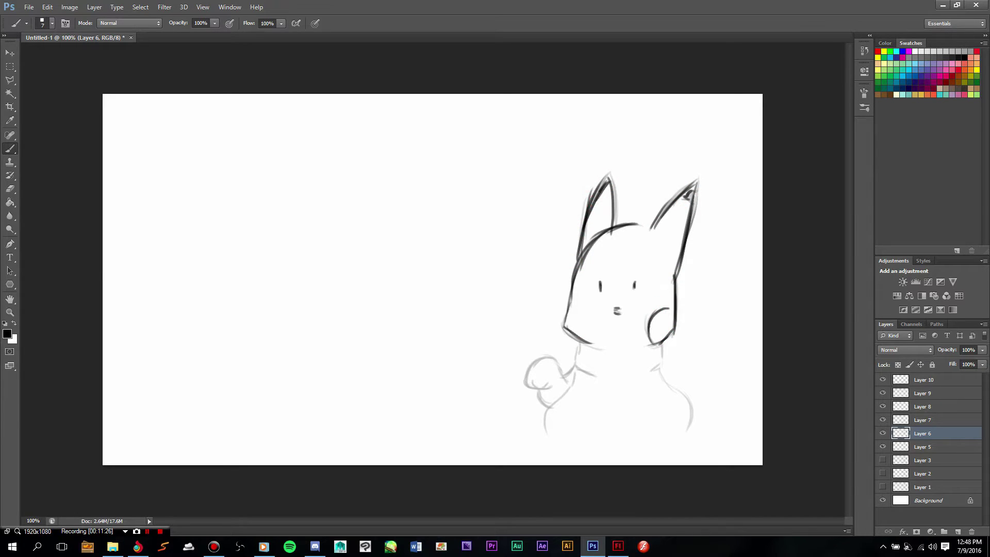
Draw the character's jaw, neck, shoulder and higher raised hand on Layer 6.
left_click_drag(590, 344, 630, 351)
left_click_drag(662, 357, 639, 369)
left_click_drag(656, 366, 677, 390)
mouse_move(556, 398)
left_mouse_down()
mouse_move(572, 371)
mouse_move(530, 358)
mouse_move(540, 344)
mouse_move(554, 372)
left_mouse_up()
left_click_drag(542, 355, 528, 384)
Restore Layer 5's opacity, hide that layer, and fade Layer 6 as the reference.
left_click(922, 447)
left_click(982, 350)
left_click(882, 447)
left_click(922, 434)
left_click(982, 350)
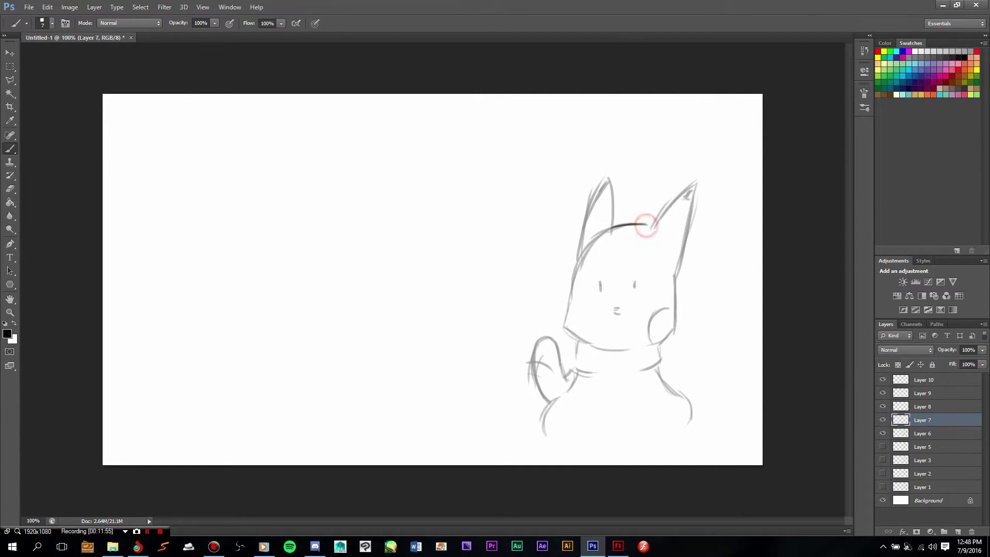
Trace the character's head outline, eyes and pointed ears on Layer 7 over the faded Layer 6.
mouse_move(645, 221)
left_mouse_down()
mouse_move(606, 232)
mouse_move(571, 293)
mouse_move(565, 325)
left_mouse_up()
left_click_drag(674, 276, 658, 341)
left_click_drag(601, 281, 601, 291)
left_click_drag(634, 282, 634, 287)
left_click_drag(649, 230, 692, 187)
mouse_move(691, 199)
left_mouse_down()
mouse_move(671, 285)
mouse_move(695, 196)
left_mouse_up()
mouse_move(578, 258)
left_mouse_down()
mouse_move(608, 179)
mouse_move(613, 226)
left_mouse_up()
Draw the character's chin, neck, shoulders and raised waving hand on Layer 7.
mouse_move(623, 352)
left_mouse_down()
mouse_move(581, 343)
mouse_move(579, 372)
left_mouse_up()
left_click_drag(658, 344, 658, 358)
mouse_move(659, 361)
left_mouse_down()
mouse_move(625, 372)
mouse_move(688, 417)
left_mouse_up()
left_click_drag(580, 372, 544, 430)
mouse_move(576, 371)
left_mouse_down()
mouse_move(566, 381)
mouse_move(554, 341)
left_mouse_up()
mouse_move(534, 378)
left_mouse_down()
mouse_move(541, 338)
mouse_move(549, 403)
left_mouse_up()
Restore Layer 6's opacity, hide that layer, and lower Layer 7's opacity as the reference.
left_click(922, 434)
left_click(982, 350)
left_click(882, 433)
left_click(922, 420)
left_click(982, 350)
left_click_drag(981, 360, 951, 360)
Draw the character's pointed ears, head side, cheek, eyes and mouth on Layer 8 over Layer 7.
left_click(922, 407)
mouse_move(641, 227)
left_mouse_down()
mouse_move(569, 289)
mouse_move(566, 321)
mouse_move(597, 345)
mouse_move(692, 187)
left_mouse_up()
left_click_drag(691, 199, 671, 281)
left_click_drag(578, 257, 608, 175)
left_click_drag(607, 175, 597, 192)
left_click_drag(673, 268, 670, 338)
left_click_drag(669, 305, 656, 341)
left_click_drag(600, 282, 600, 288)
left_click_drag(612, 311, 618, 309)
Draw the character's neck, shoulders, arm and raised hand on Layer 8.
left_click_drag(658, 340, 658, 366)
left_click_drag(578, 340, 580, 374)
left_click_drag(657, 366, 683, 408)
mouse_move(554, 402)
left_mouse_down()
mouse_move(577, 379)
mouse_move(547, 418)
left_mouse_up()
mouse_move(561, 382)
left_mouse_down()
mouse_move(575, 370)
mouse_move(534, 356)
mouse_move(551, 405)
left_mouse_up()
left_click_drag(536, 357, 541, 393)
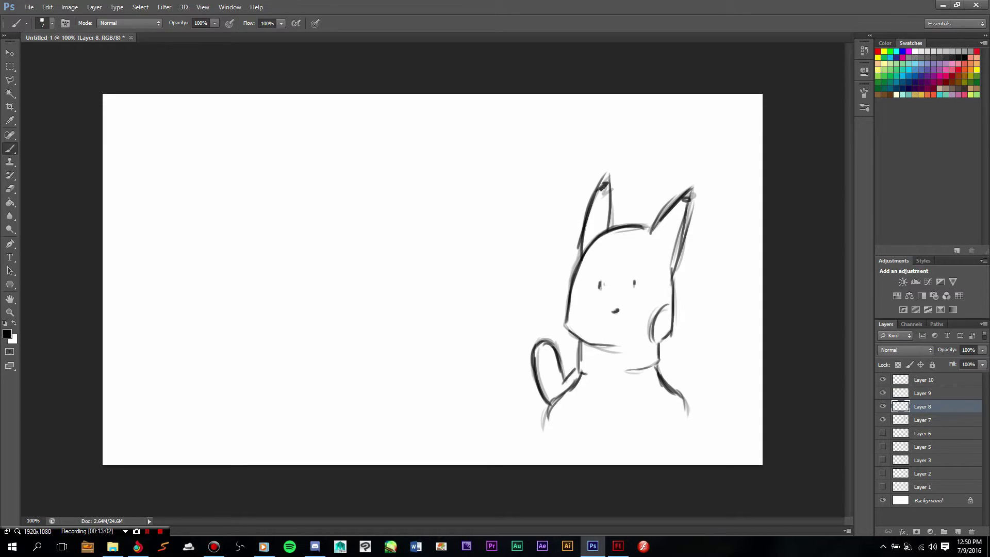
Set Layer 7's opacity back to 100%.
left_click(923, 420)
left_click(982, 350)
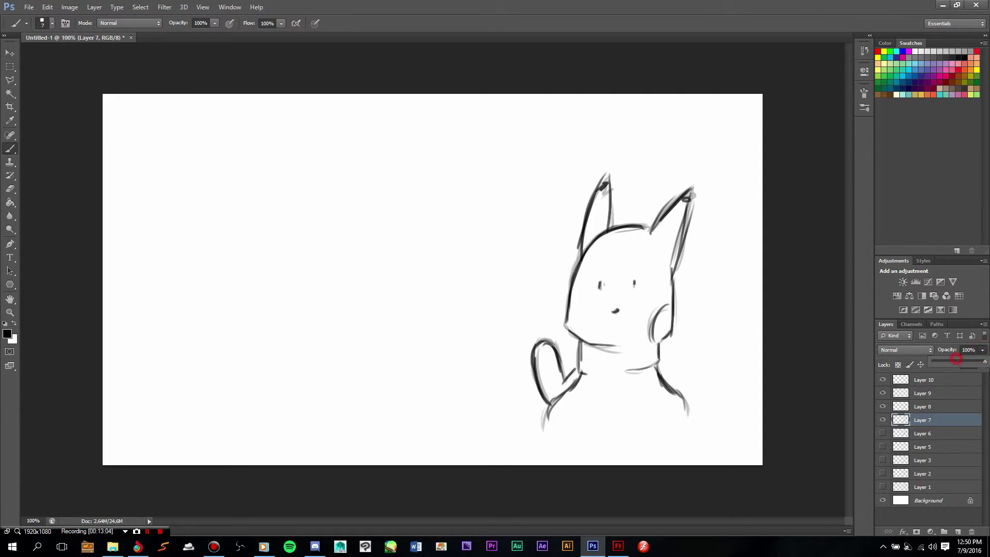
left_click_drag(952, 361, 985, 361)
Toggle and hide Layers 7 and 8, and delete the unused Layer 10.
left_click(883, 418)
left_click(883, 419)
left_click(885, 407)
left_click(883, 419)
left_click(922, 380)
key("Delete")
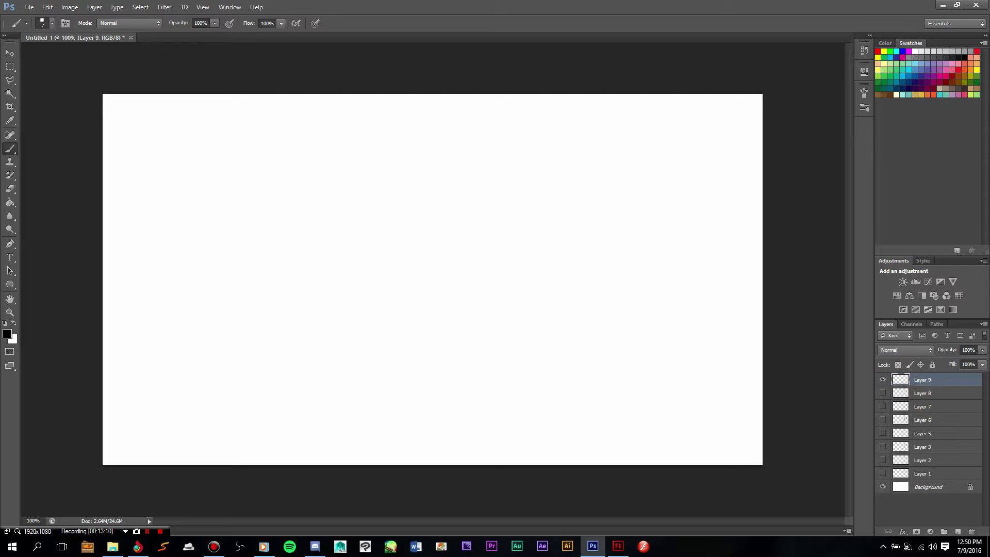
Delete the empty Layer 9 and preview the wave by showing and hiding Layers 1 to 8 one at a time.
key("Delete")
left_click(883, 460)
left_click(882, 460)
left_click(882, 447)
left_click(882, 446)
left_click(884, 433)
left_click(883, 433)
left_click(883, 419)
left_click(882, 419)
left_click(883, 406)
left_click(883, 406)
left_click(883, 394)
left_click(883, 394)
left_click(883, 379)
left_click(882, 379)
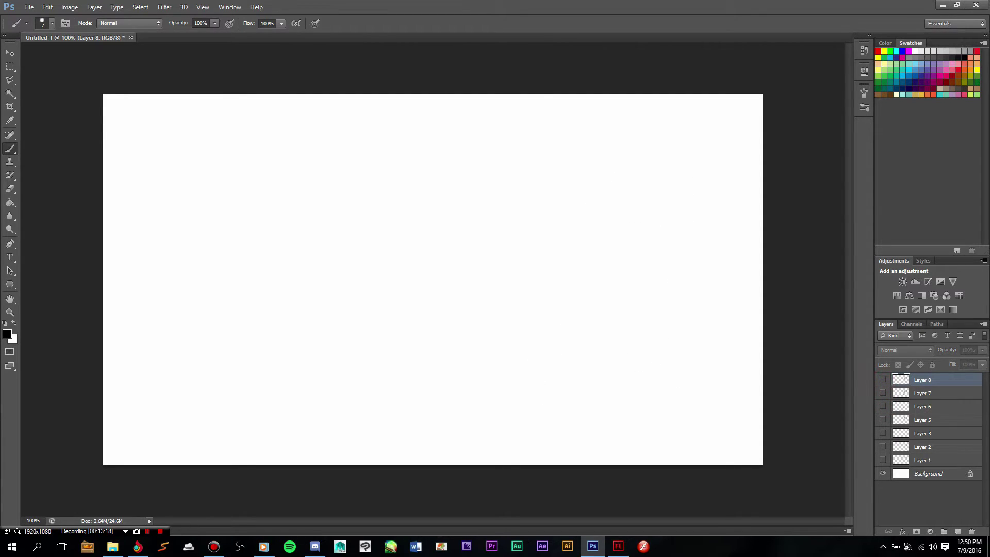
Compare the first and last poses by toggling the visibility of Layer 8 and Layer 1.
left_click(883, 380)
left_click(883, 379)
left_click(883, 459)
left_click(883, 460)
left_click(883, 381)
left_click(883, 381)
Flip through the waving poses again from Layer 1 up to Layer 8, showing one layer at a time.
left_click(883, 456)
left_click(883, 448)
left_click(883, 460)
left_click(882, 448)
left_click(882, 447)
left_click(883, 447)
left_click(883, 433)
left_click(882, 433)
left_click(883, 419)
left_click(883, 419)
left_click(882, 407)
left_click(882, 407)
left_click(882, 393)
left_click(883, 393)
left_click(882, 379)
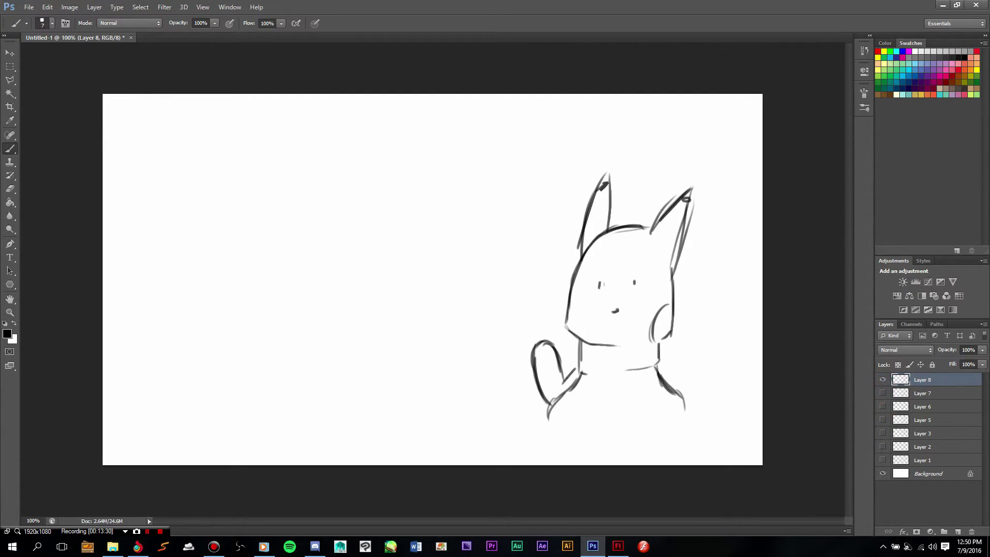
left_click(882, 380)
left_click(882, 379)
Make Layers 7, 6, 5, 3, 2 and 1 visible together with Layer 8.
left_click(29, 7)
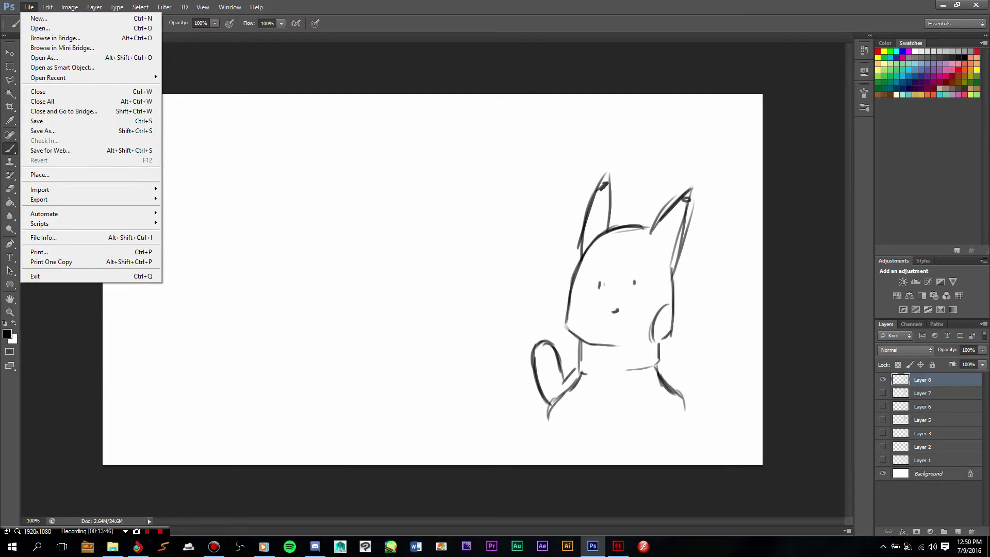
left_click(797, 381)
left_click(882, 393)
left_click(882, 406)
left_click(882, 420)
left_click(882, 433)
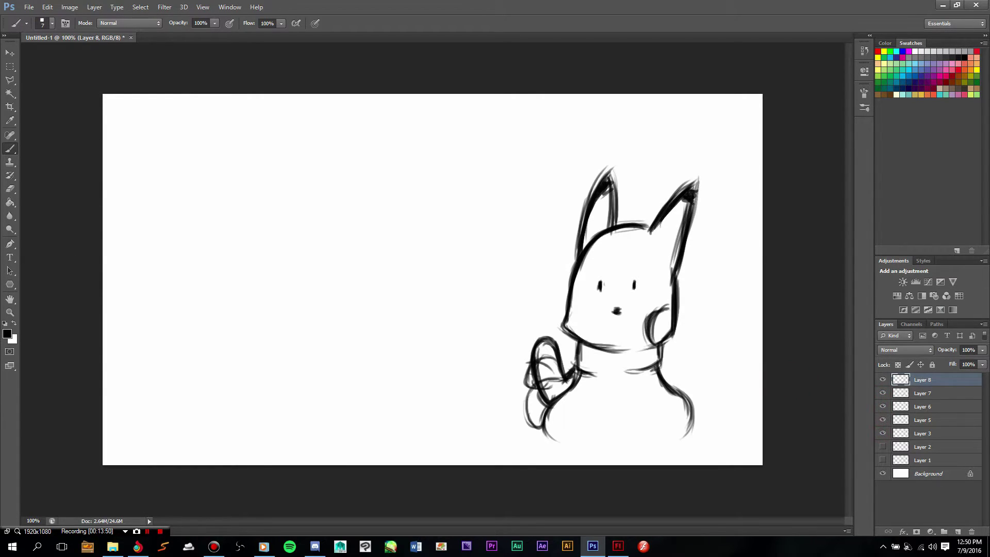
left_click(882, 447)
left_click(882, 460)
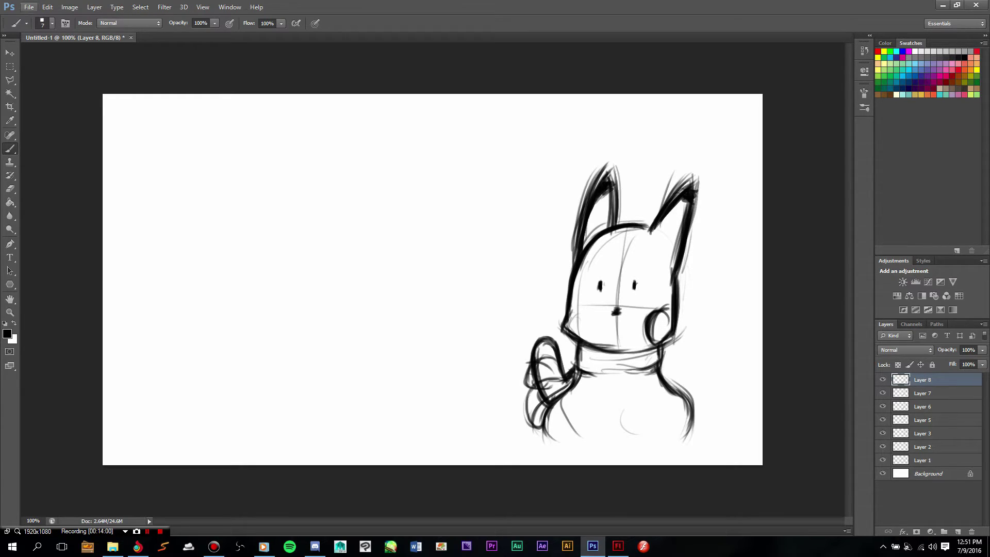
Save the layered drawing to the Desktop as pikachutest in Photoshop PSD format.
left_click(28, 7)
left_click(57, 121)
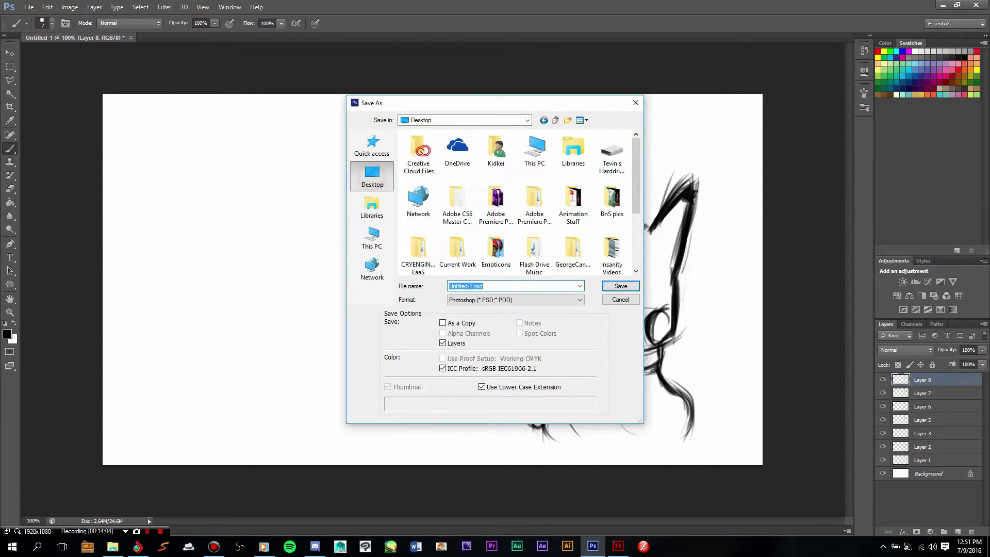
type("pikachutes")
key("Return")
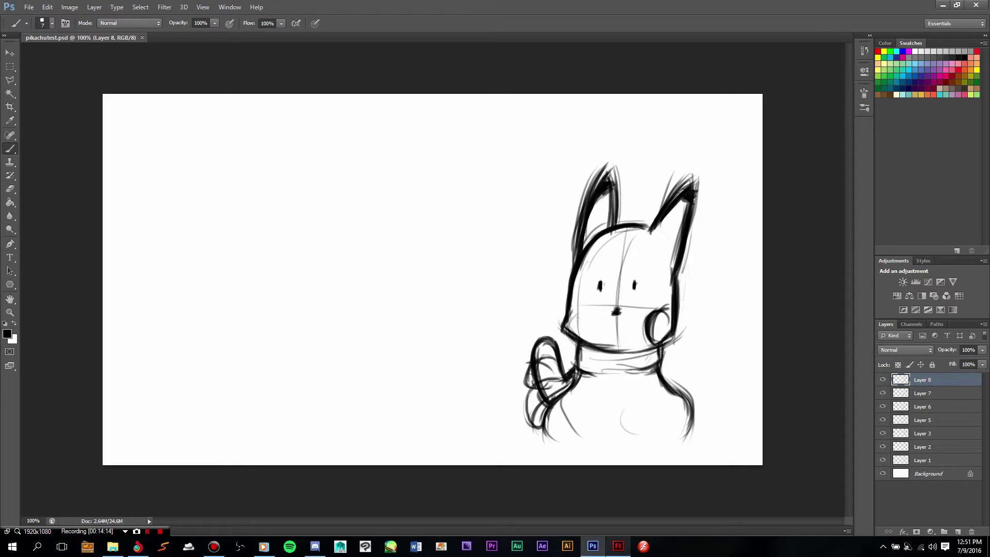
Switch to Flash and delete the T-shirt drawing on frame 1 of Layer 1.
left_click(618, 546)
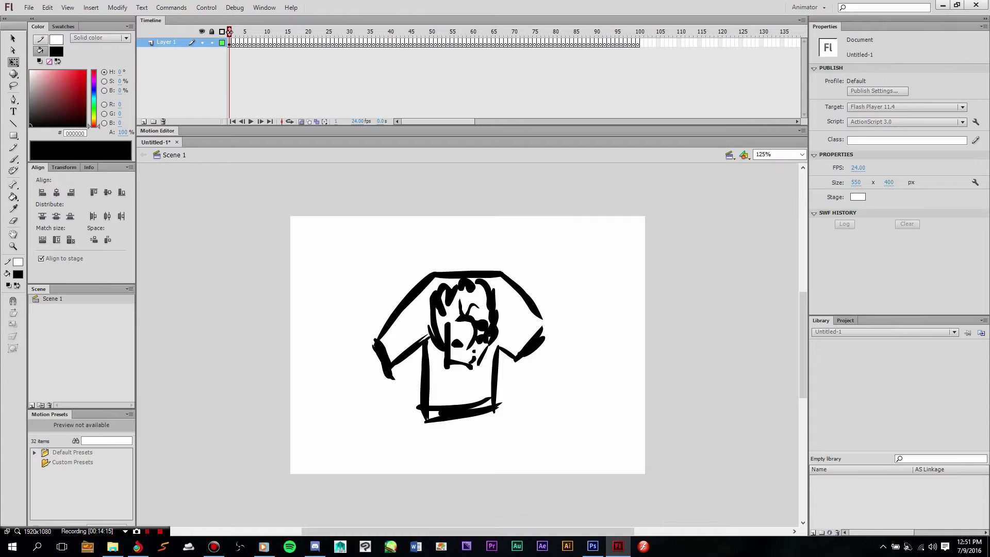
left_click(230, 43)
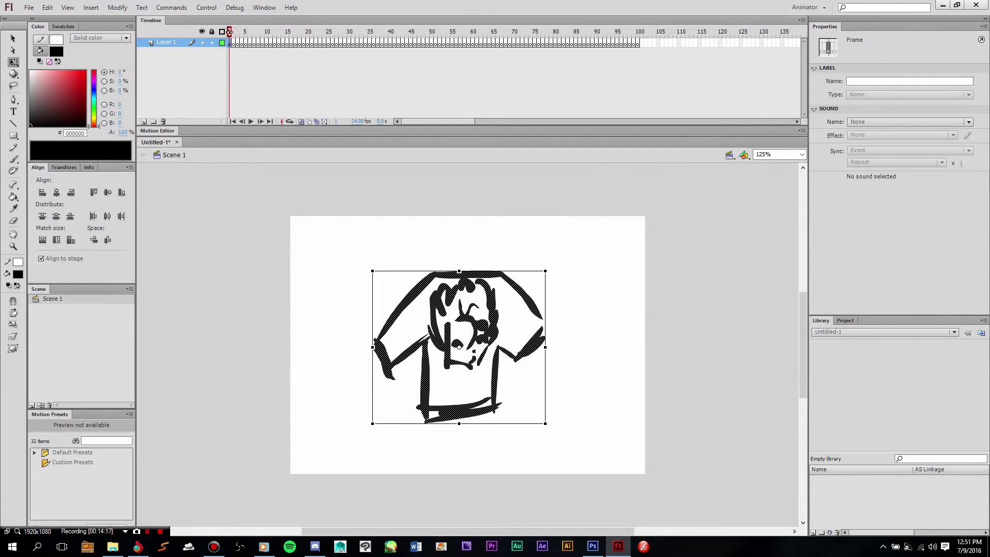
key("Delete")
left_click(29, 7)
left_click(46, 31)
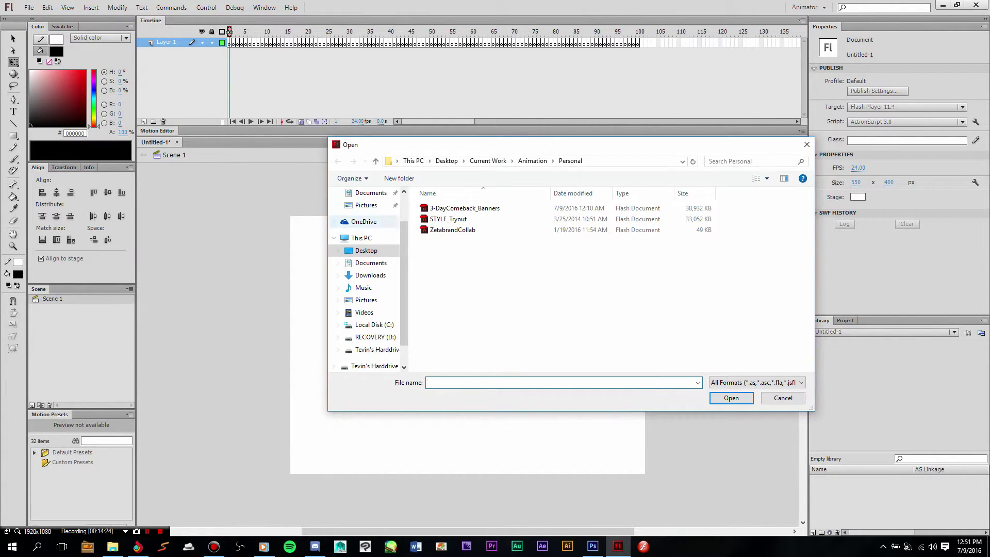
left_click(771, 399)
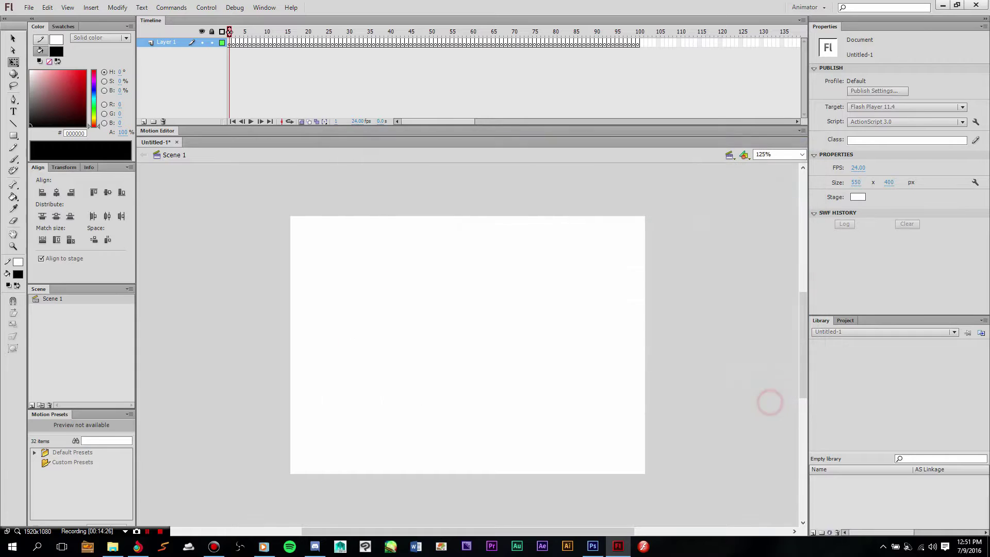
left_click(29, 7)
mouse_move(62, 163)
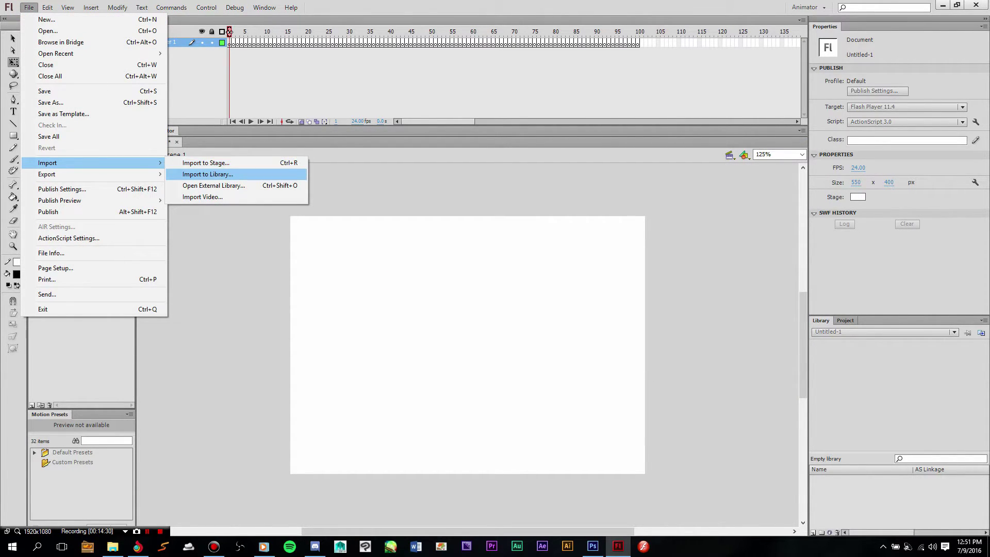
left_click(210, 175)
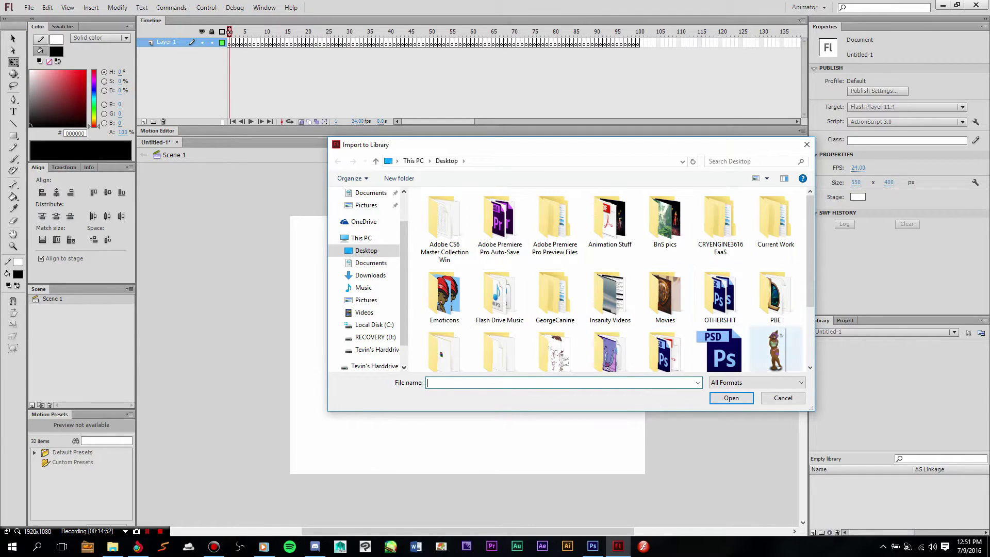
left_click(778, 399)
Choose pikachutest.psd from the Desktop for import to the stage.
left_click(29, 7)
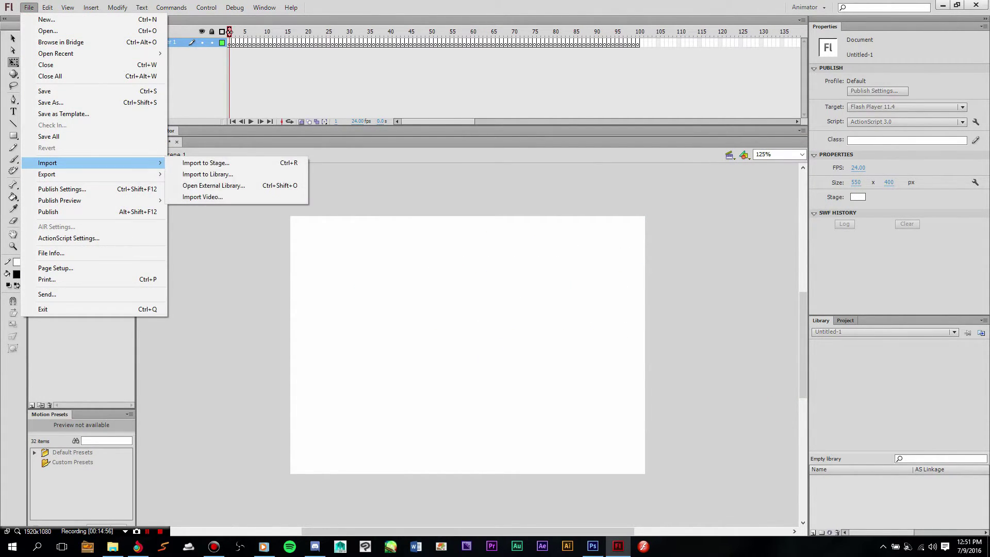
left_click(191, 162)
left_click_drag(809, 246, 809, 303)
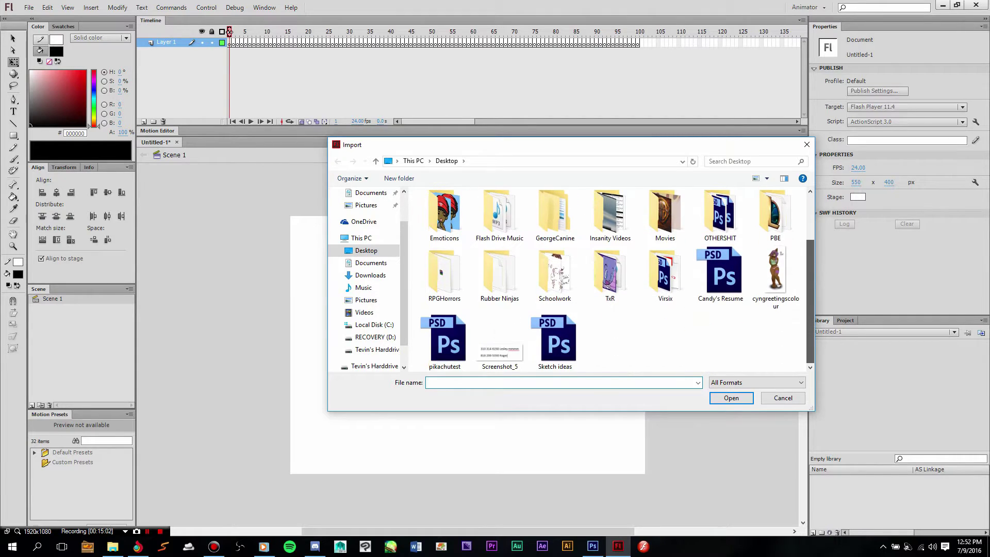
left_click(444, 340)
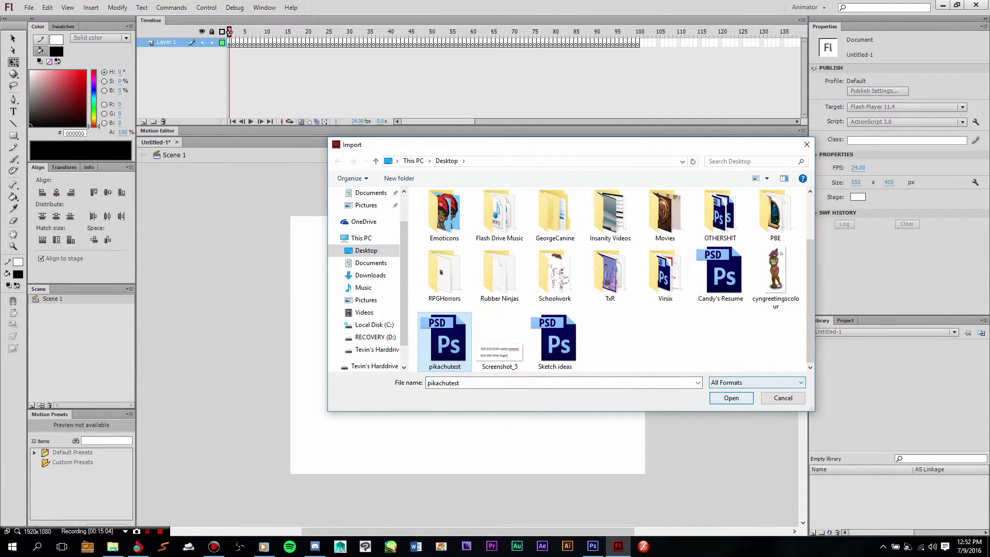
left_click(731, 397)
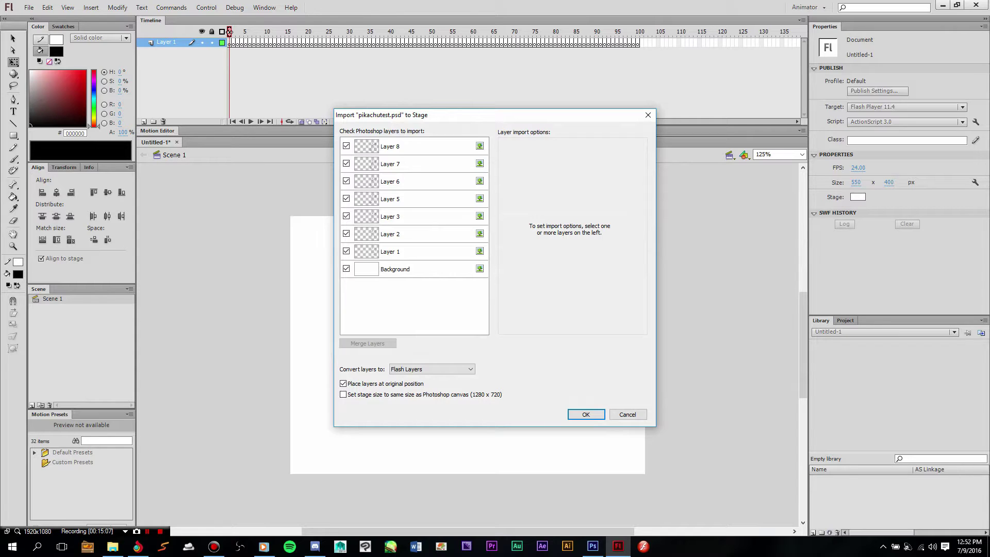
Set all Photoshop layers to bitmap images with editable layer styles, centre registration, and match the stage to the 1280 x 720 canvas.
left_click(406, 251)
left_click(410, 235)
left_click(411, 217)
left_click(395, 268)
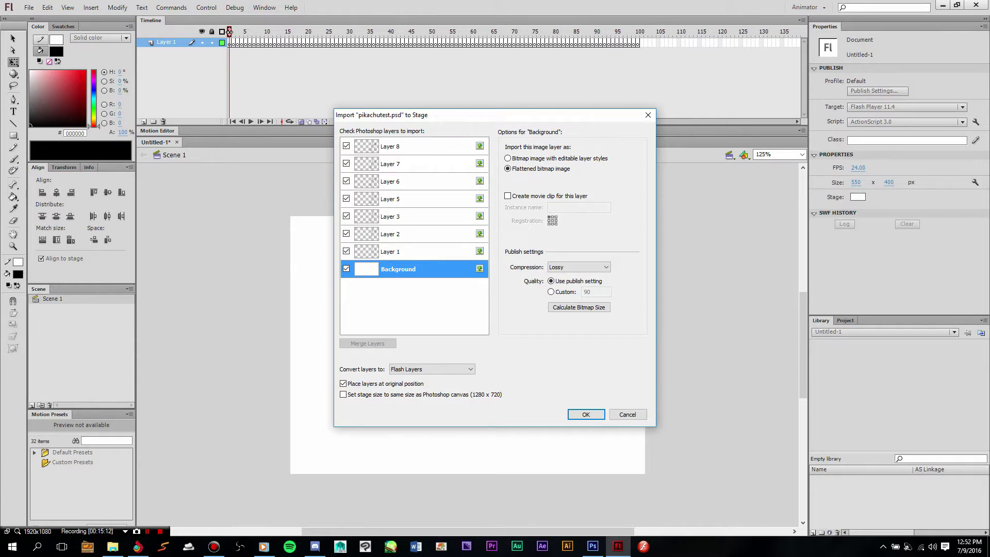
left_click(422, 147, "shift")
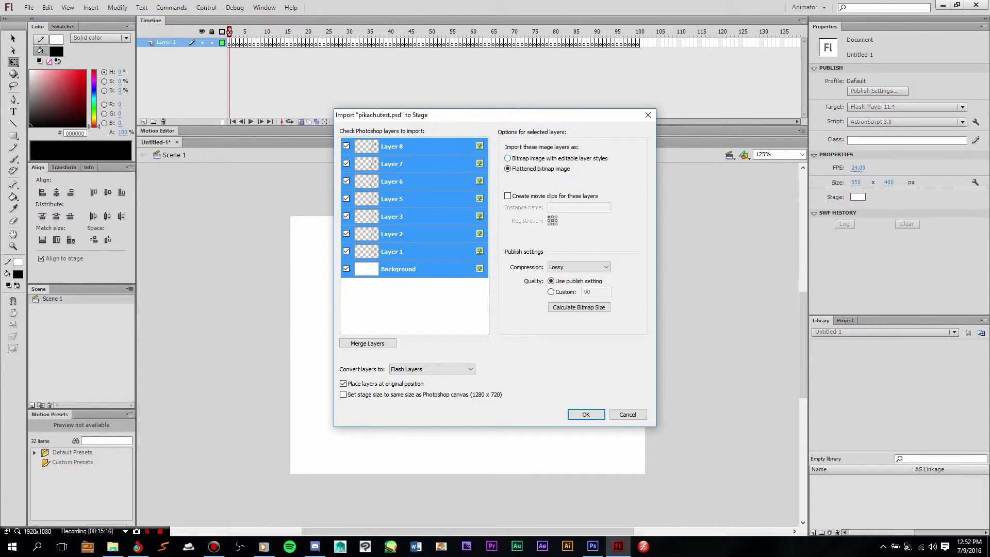
left_click(508, 158)
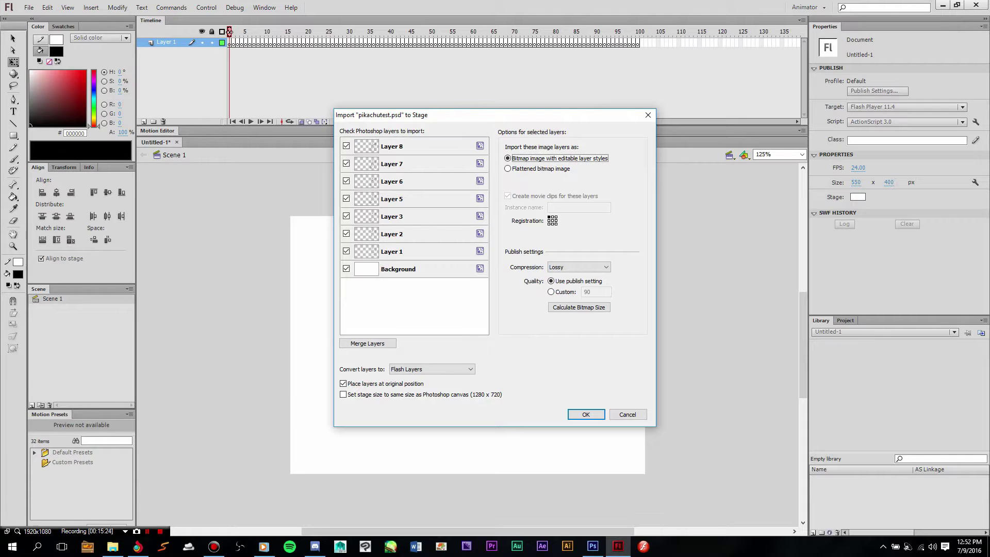
left_click(552, 220)
left_click(344, 394)
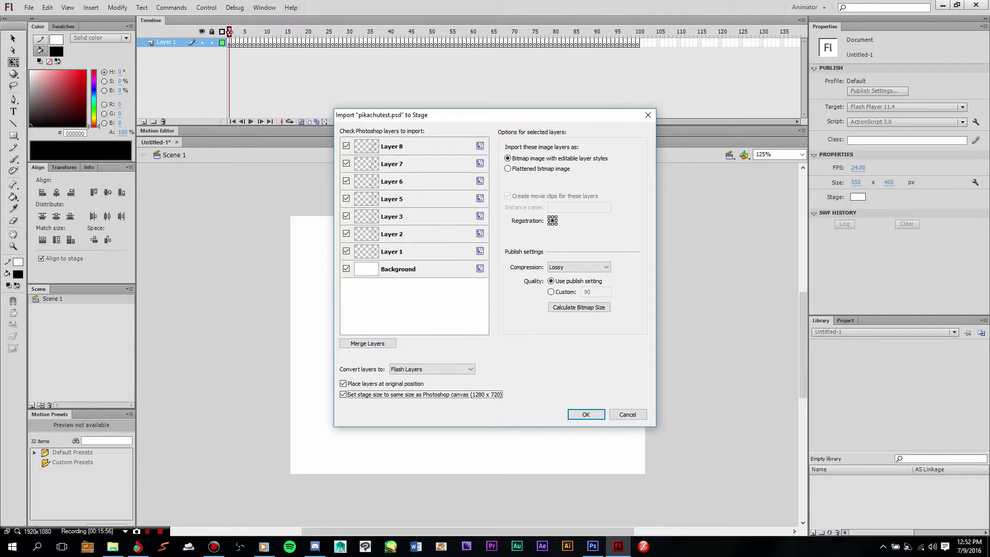
Try importing the Photoshop layers as separate Flash Layers and undo the import.
left_click(585, 414)
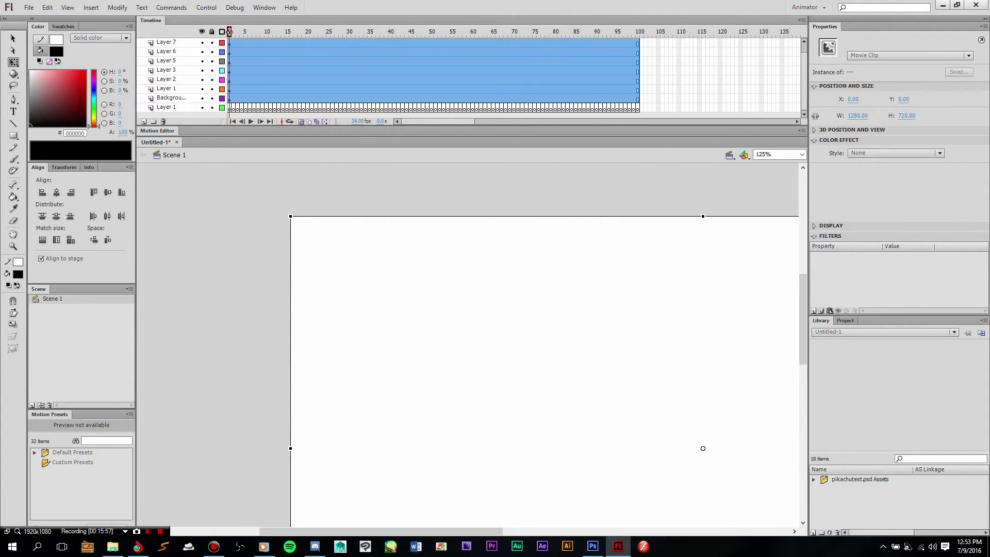
key("ctrl+z")
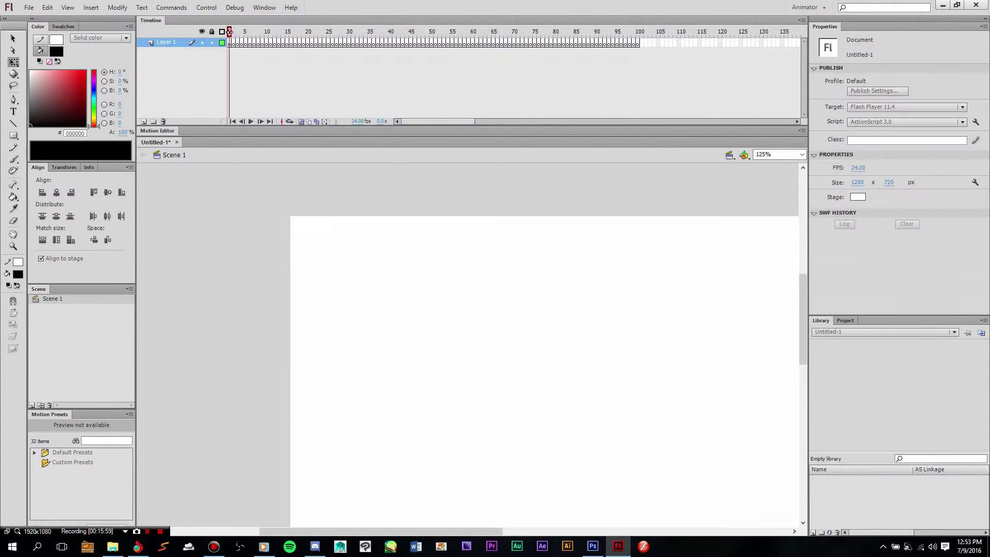
key("ctrl+minus")
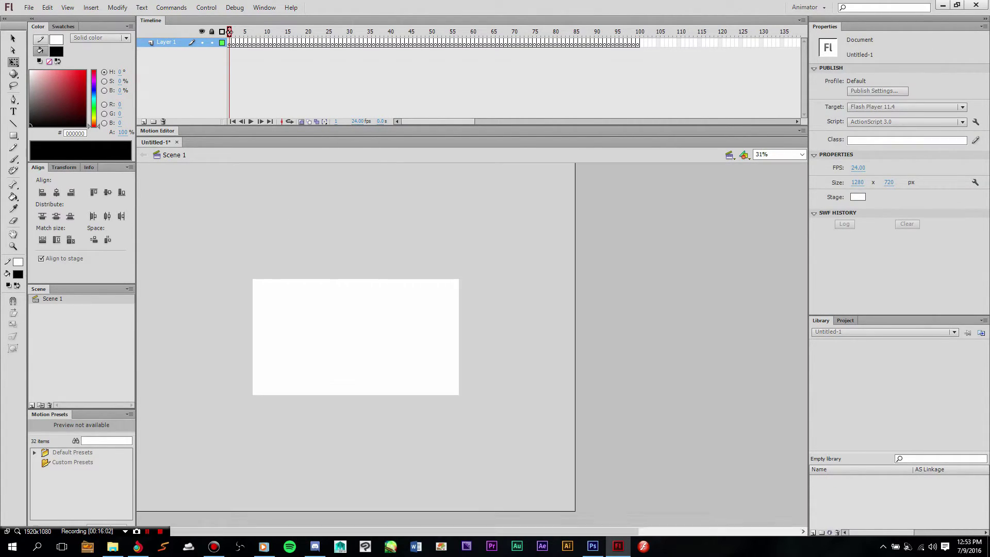
key("ctrl+equal")
Reopen the import to the stage with pikachutest.psd from the Desktop.
left_click(32, 8)
mouse_move(103, 162)
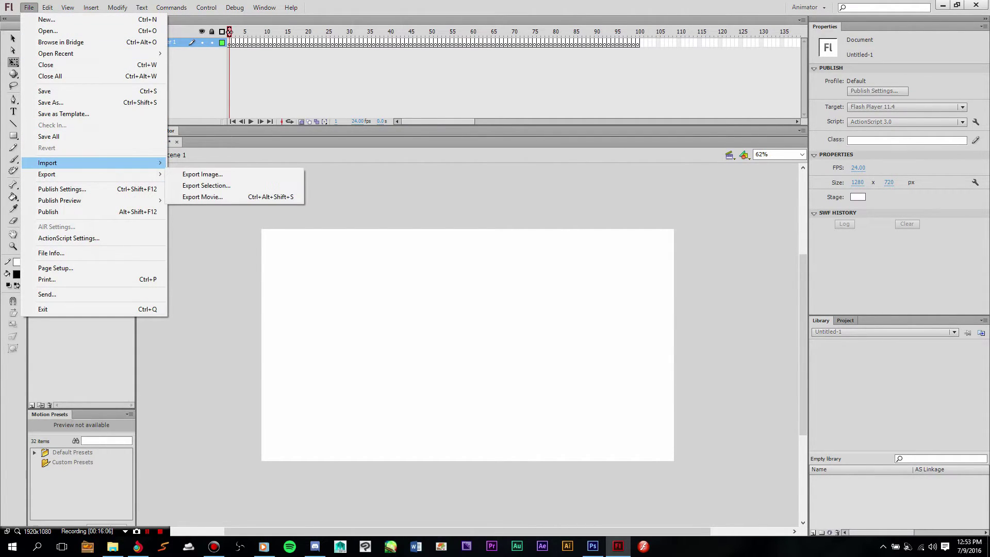
left_click(222, 163)
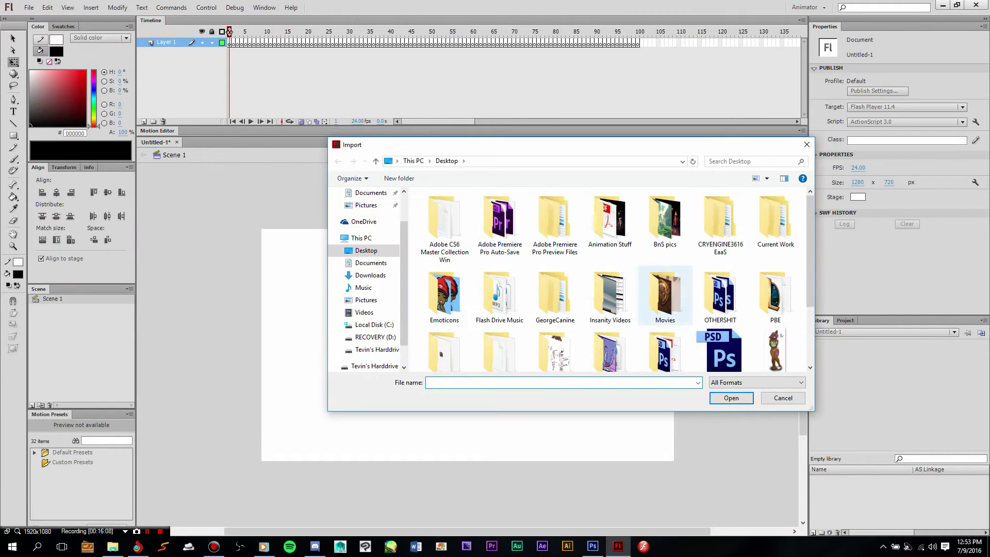
left_click_drag(808, 219, 807, 263)
left_click(444, 341)
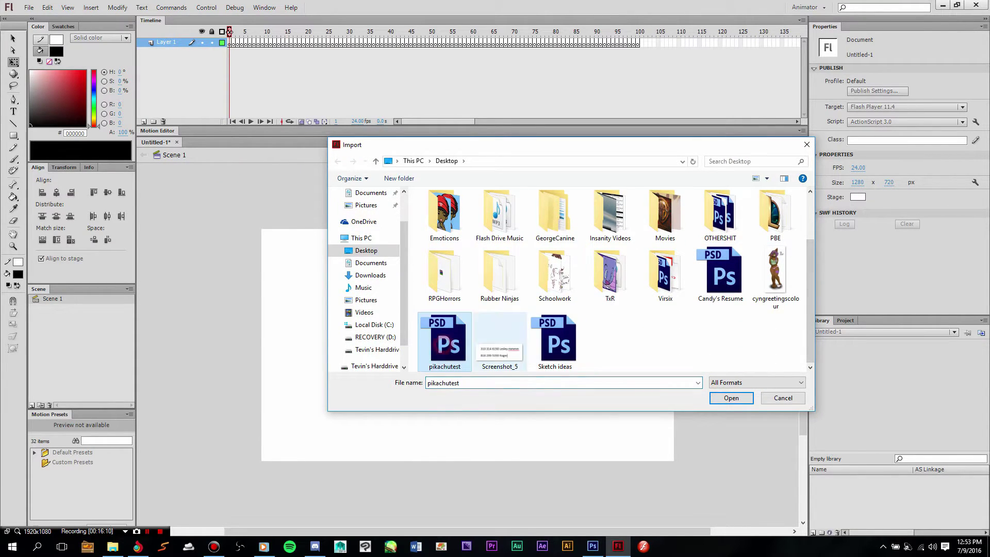
left_click(727, 398)
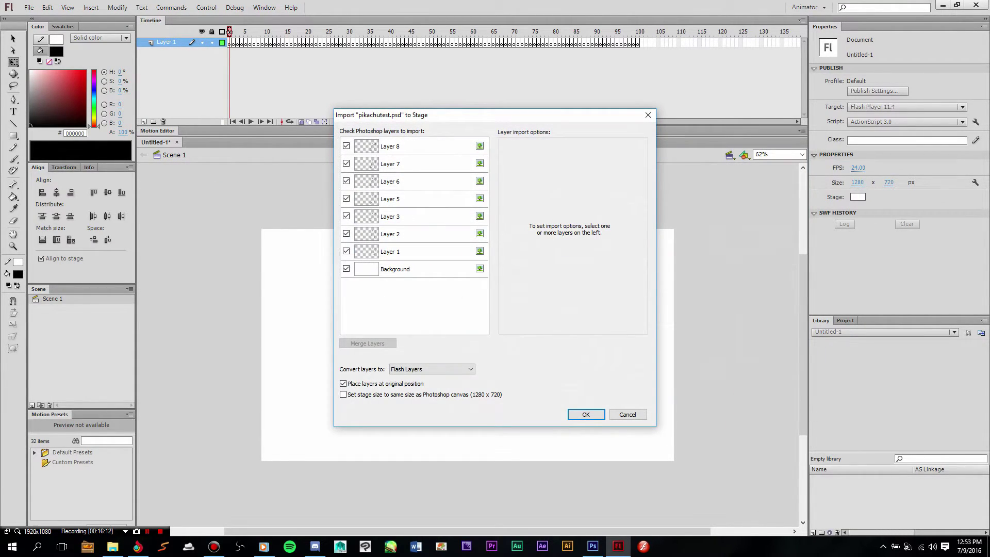
Import all layers as bitmaps with editable layer styles, converted to Keyframes, with the stage size matching the 1280 x 720 Photoshop canvas.
left_click(421, 148)
left_click(424, 268, "shift")
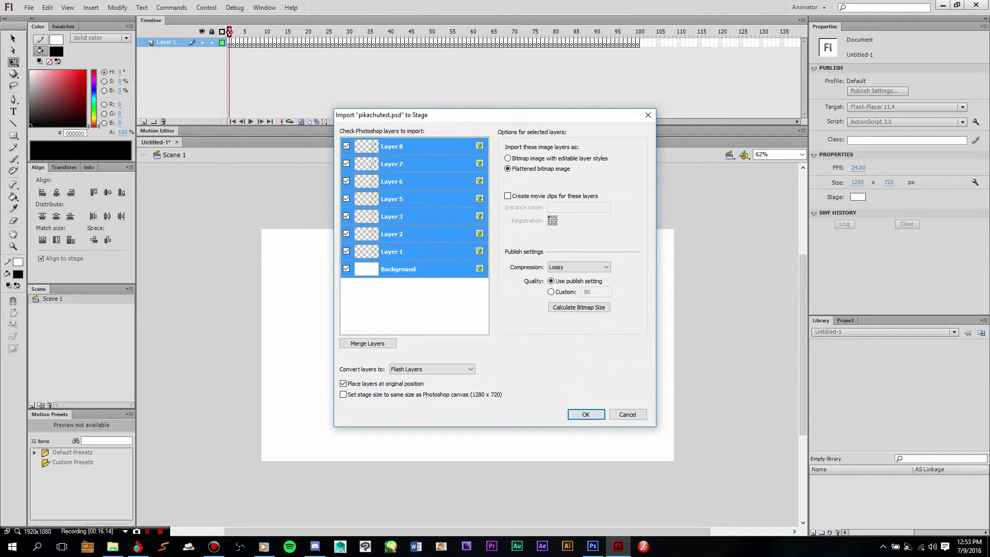
left_click(507, 158)
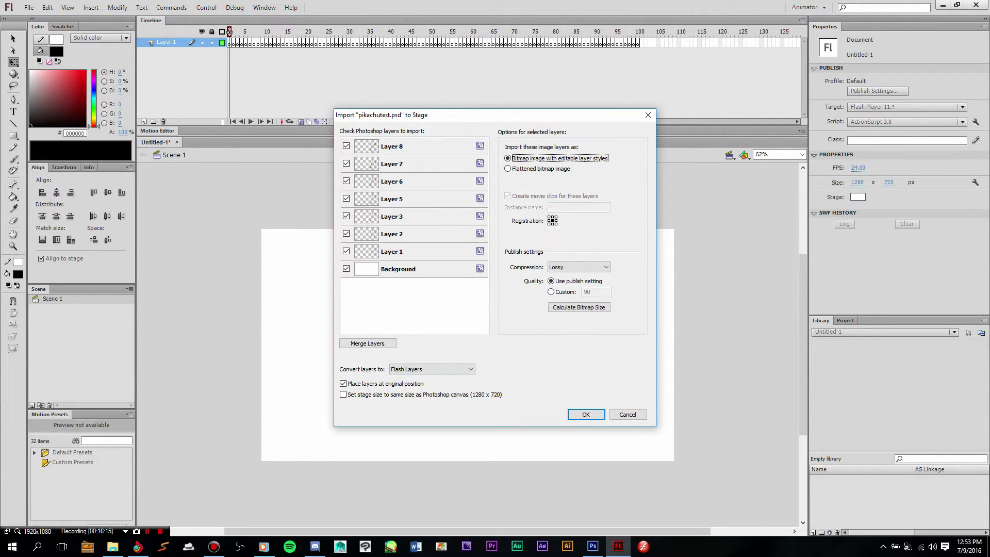
left_click(432, 369)
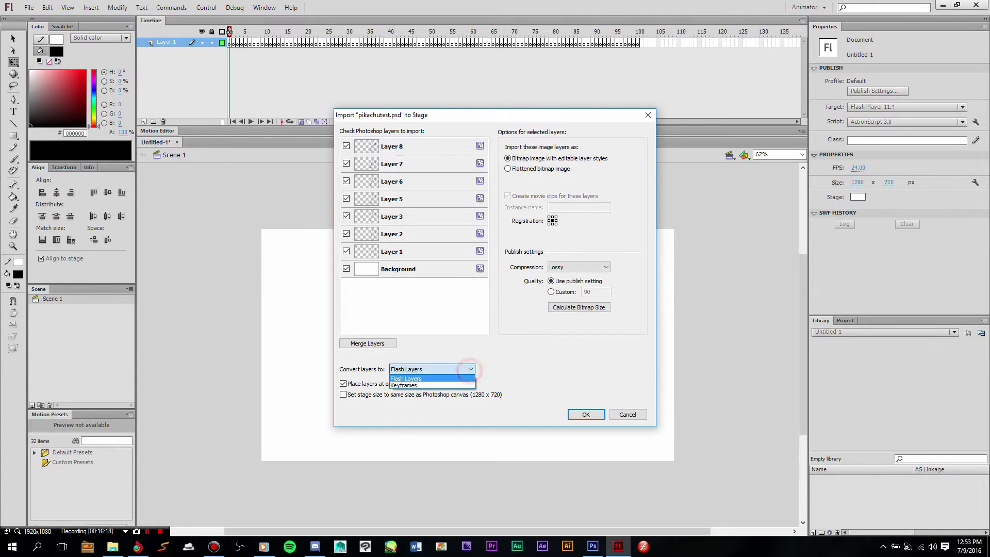
left_click(454, 385)
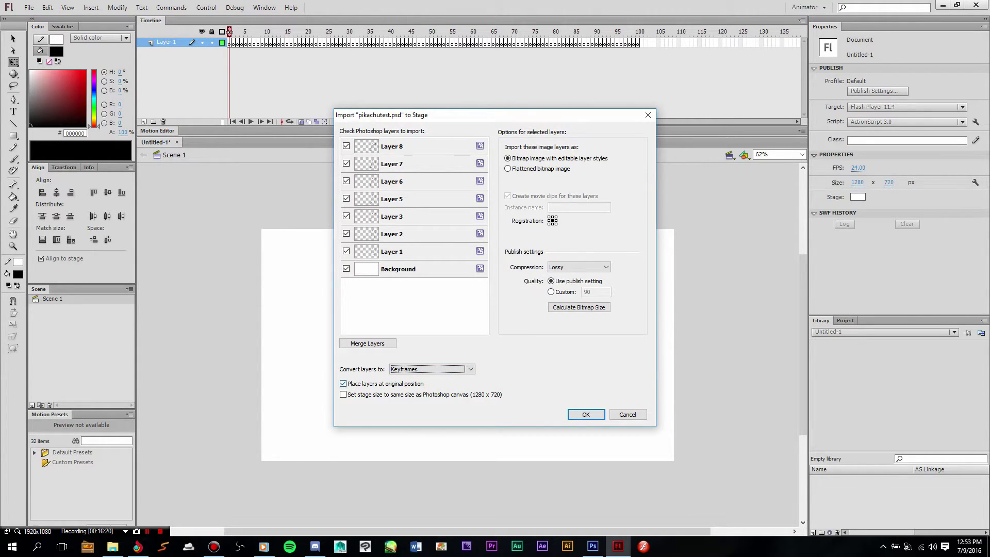
left_click(343, 395)
left_click(586, 415)
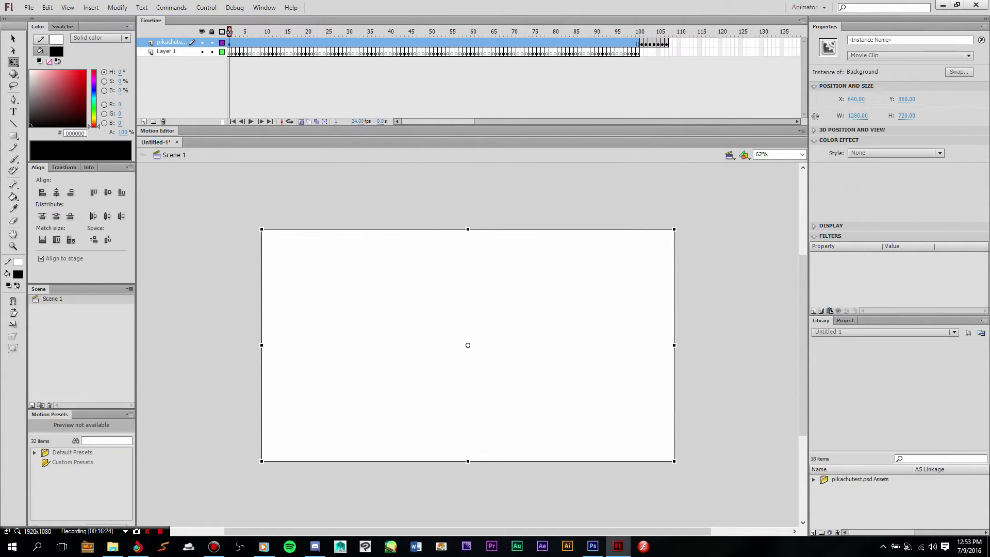
Remove the surplus frames before the sketches from both layers, along with the white background keyframe at frame 1 of the imported layer.
left_click(576, 105)
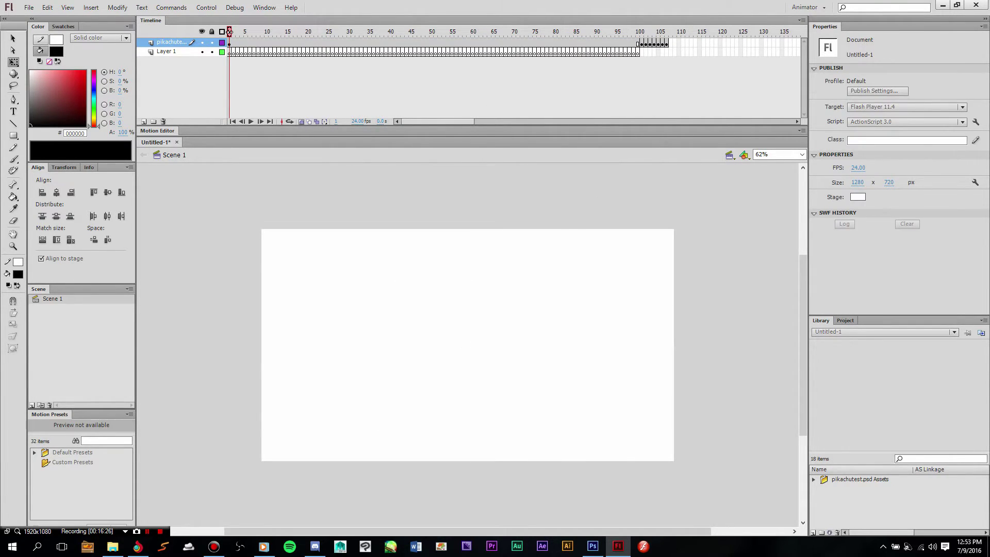
left_click_drag(639, 51, 237, 43)
right_click(238, 44)
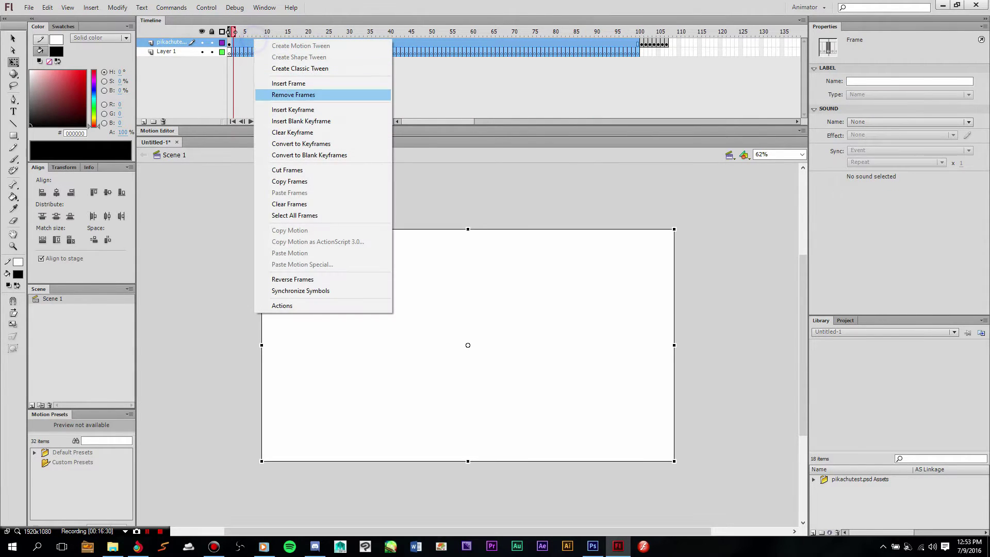
left_click(297, 95)
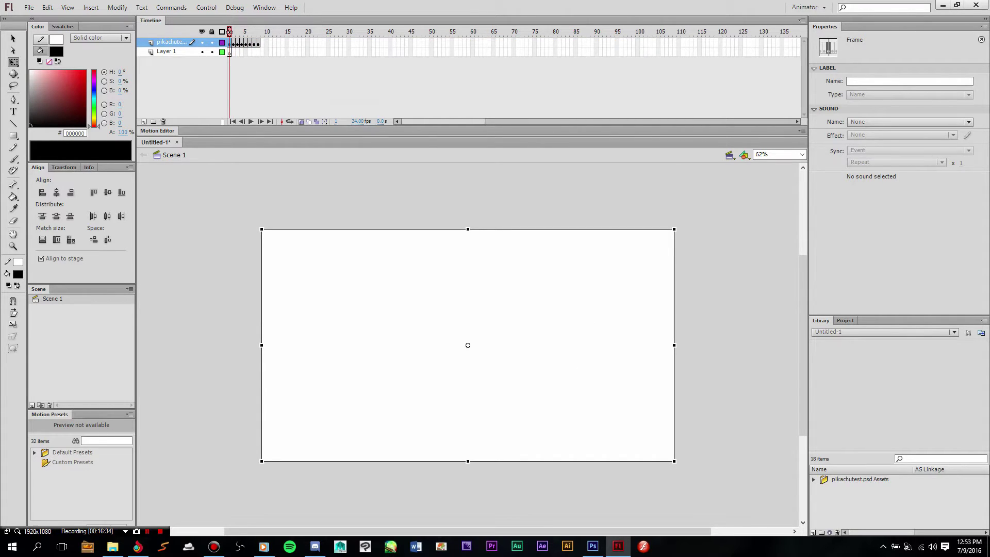
right_click(230, 43)
left_click(257, 98)
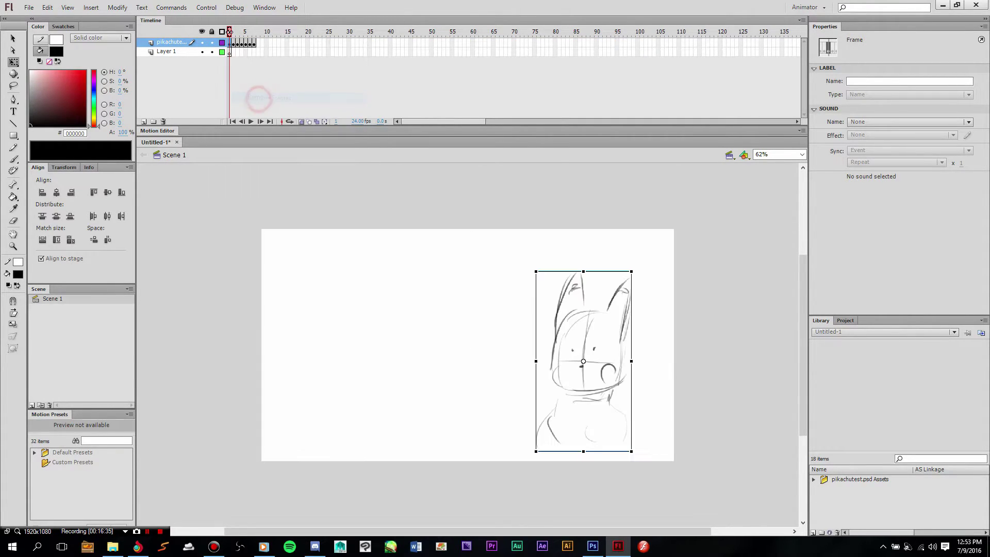
Examine the line quality of the imported bitmap sketch in frame 1 up close and at full-stage size.
left_click(404, 205)
key("ctrl+equal")
key("ctrl+equal")
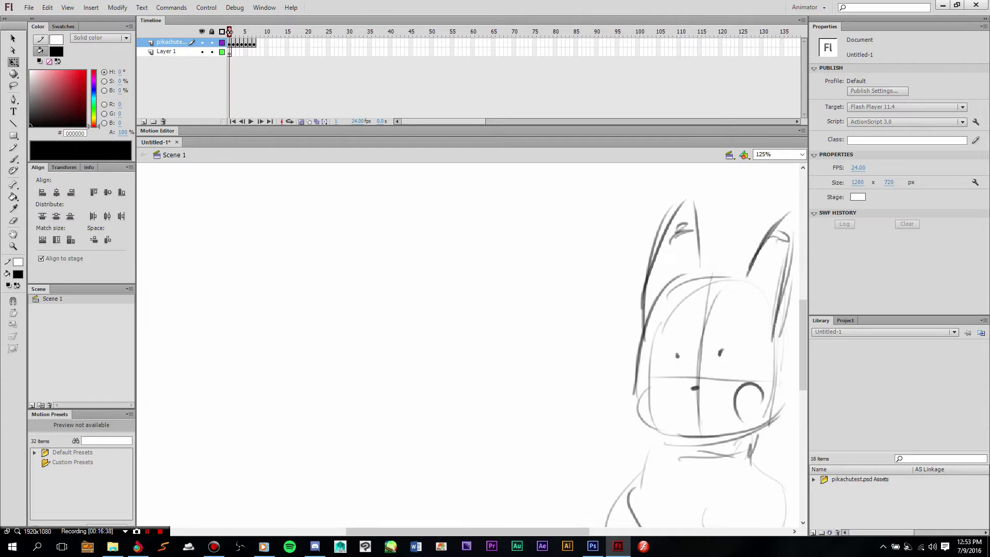
key("ctrl+minus")
mouse_move(716, 327)
left_mouse_down()
mouse_move(492, 332)
mouse_move(477, 305)
left_mouse_up()
key("ctrl+equal")
key("ctrl+equal")
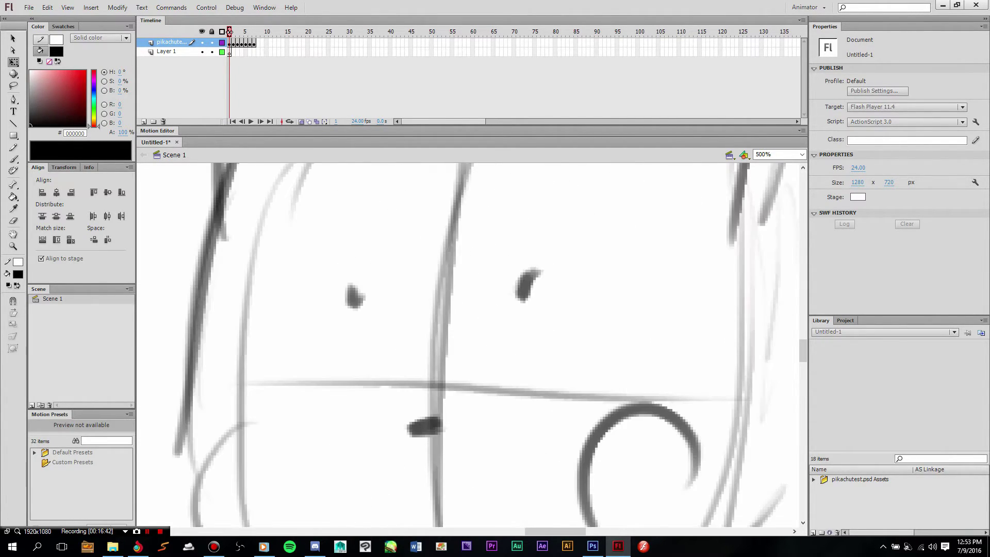
key("ctrl+minus")
key("ctrl+minus")
key("ctrl+minus")
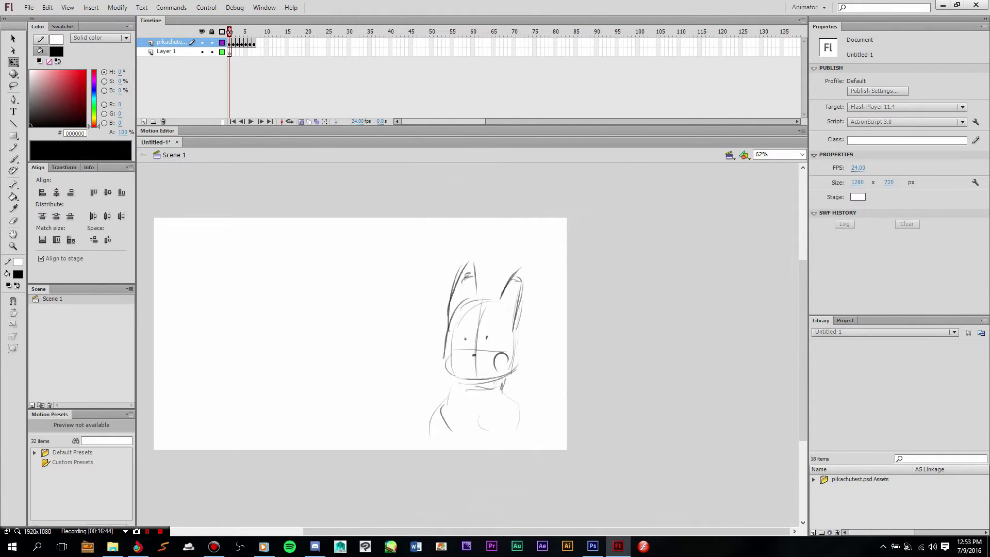
key("ctrl+equal")
key("ctrl+minus")
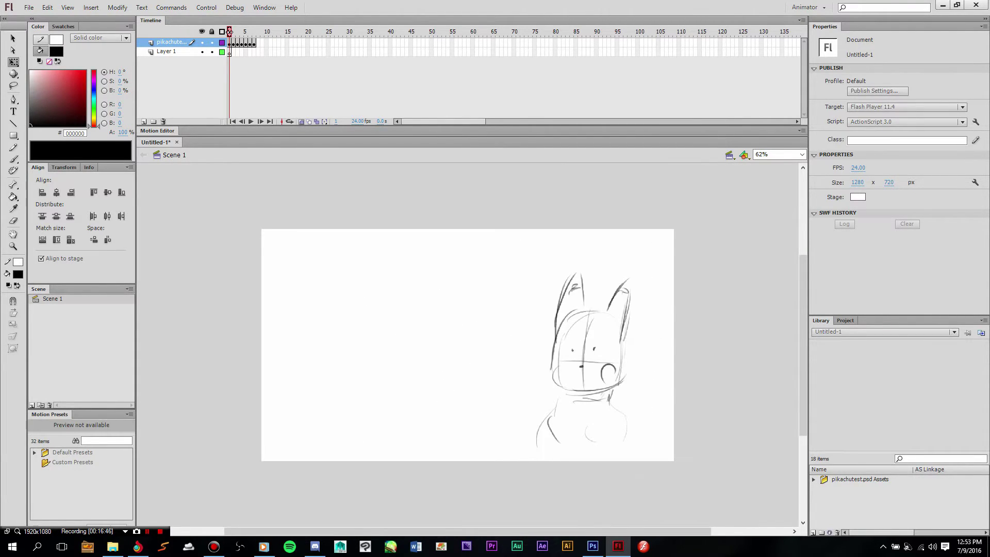
Scale the frame 1 sketch down around its centre to about 34 x 63 px and inspect its lines up close.
left_click(577, 289)
left_click_drag(631, 271, 606, 328)
left_click(606, 328)
left_click(587, 357)
key("ctrl+equal")
key("ctrl+equal")
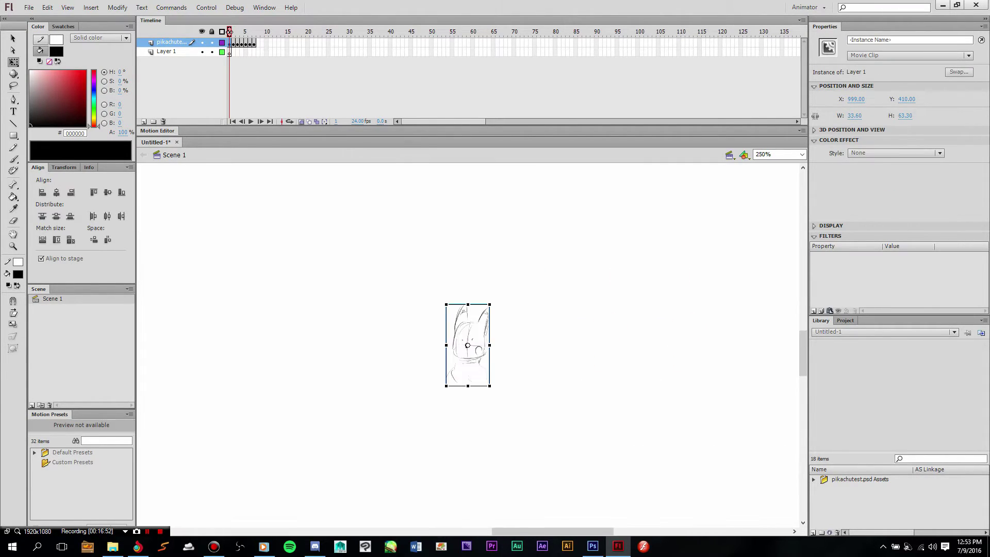
key("ctrl+equal")
key("ctrl+equal")
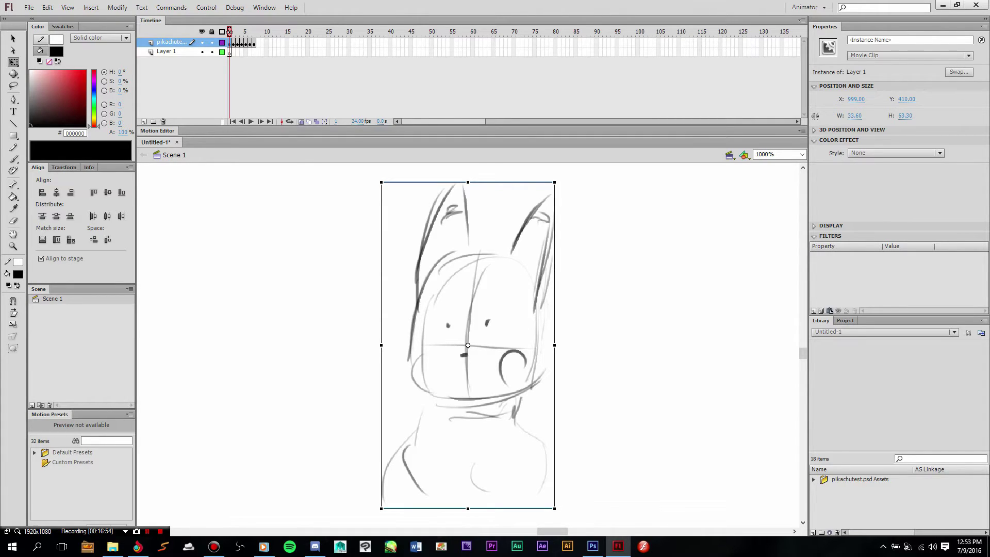
Undo the scaling of the frame 1 sketch.
key("ctrl+minus")
key("ctrl+minus")
key("ctrl+minus")
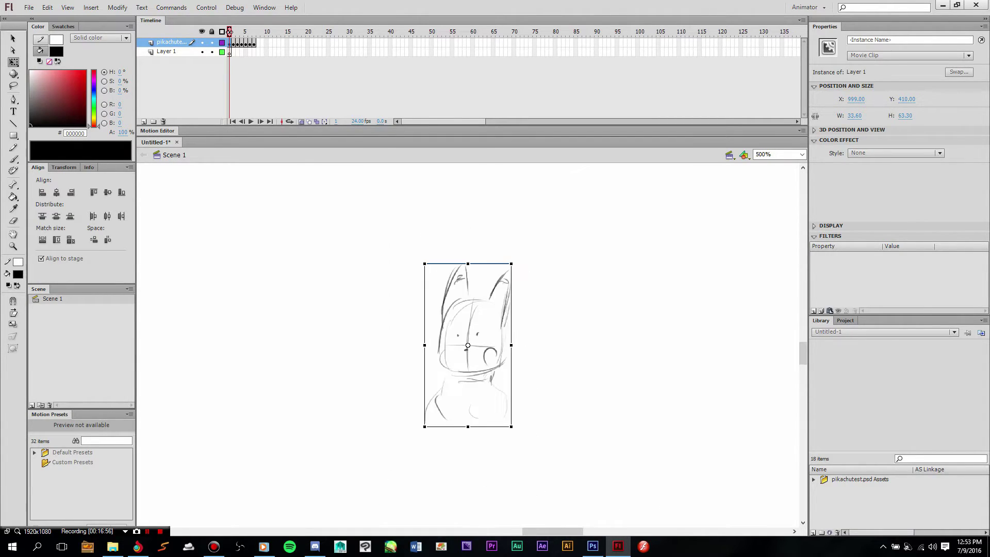
key("ctrl+minus")
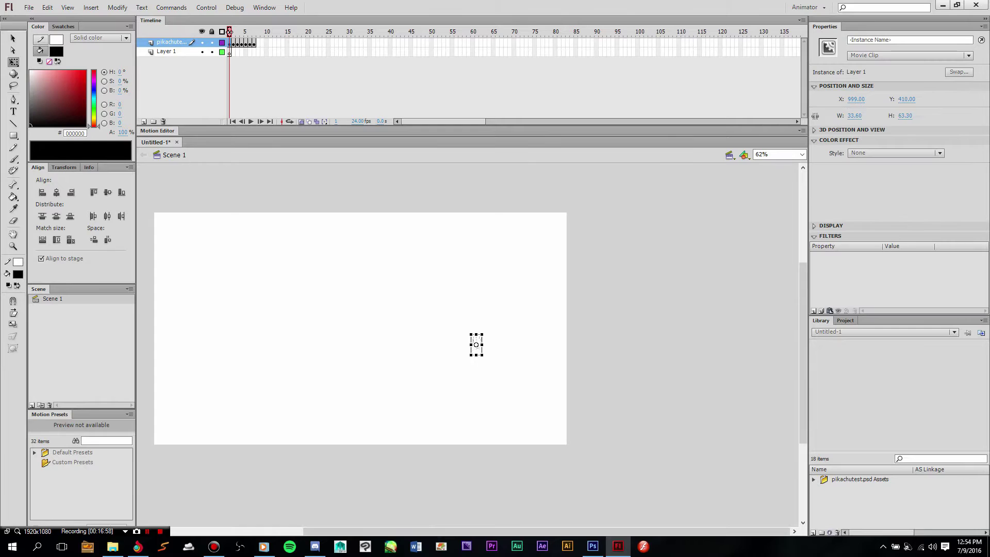
key("ctrl+z")
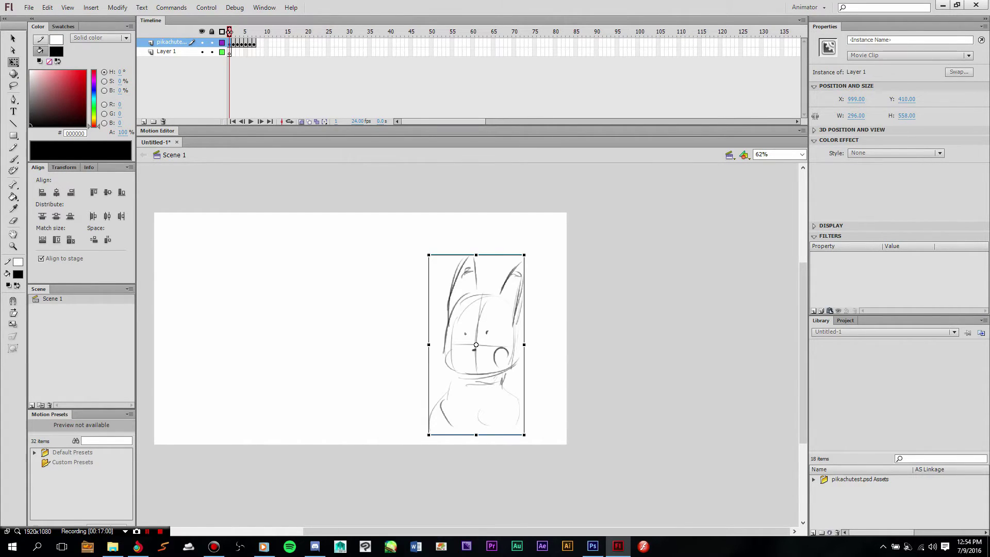
Deselect the sketch and play back the imported keyframes repeatedly to check the waving motion.
left_click(602, 291)
left_click_drag(414, 284, 493, 295)
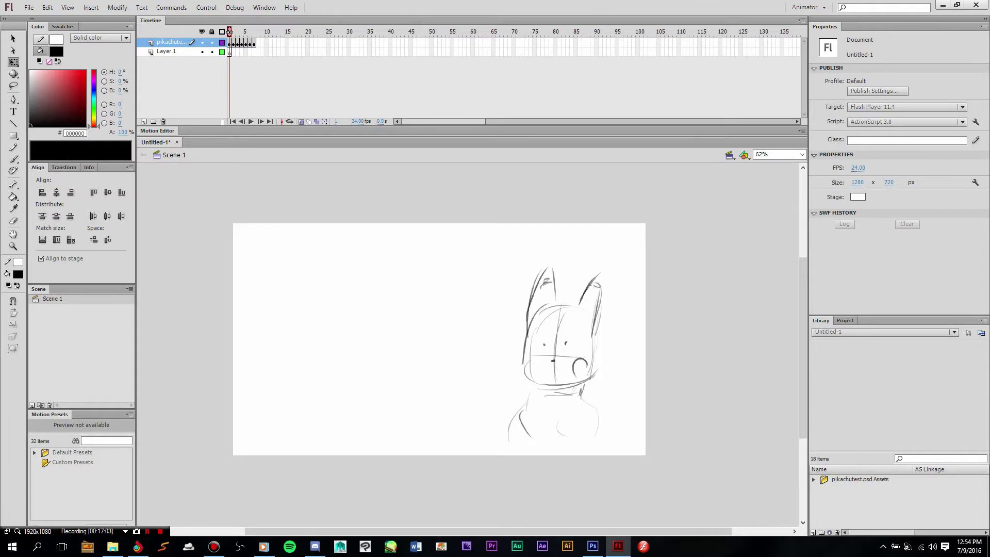
key("Return")
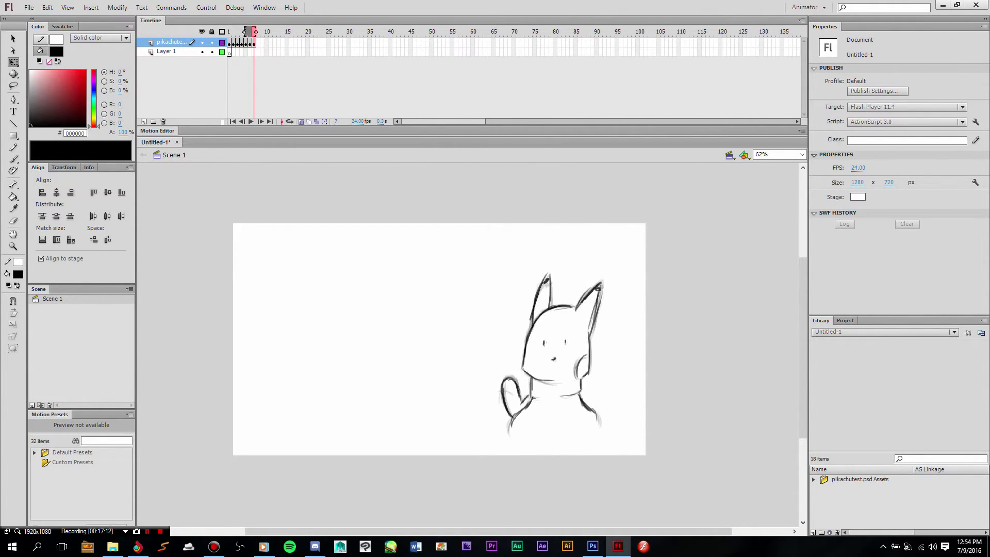
key("Return")
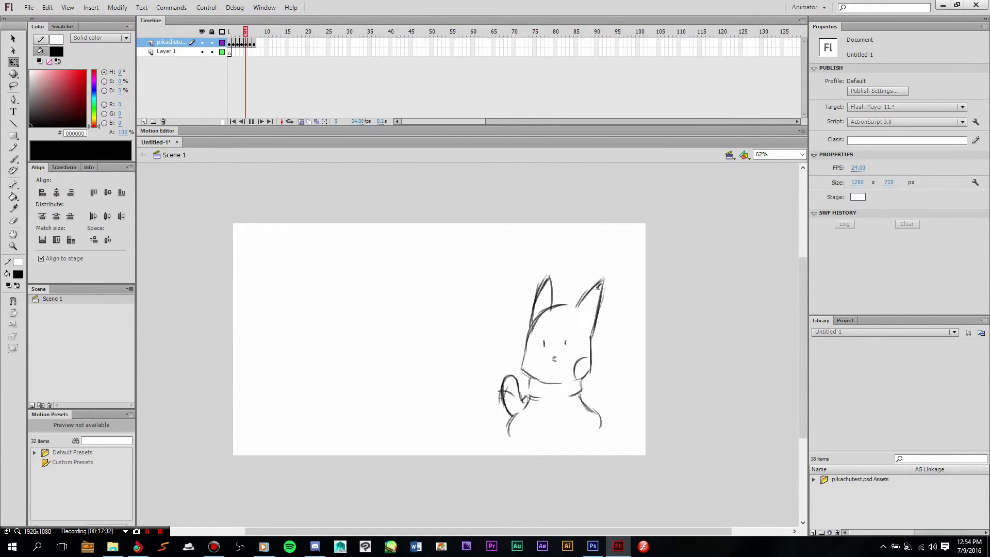
key("Return")
key("Return")
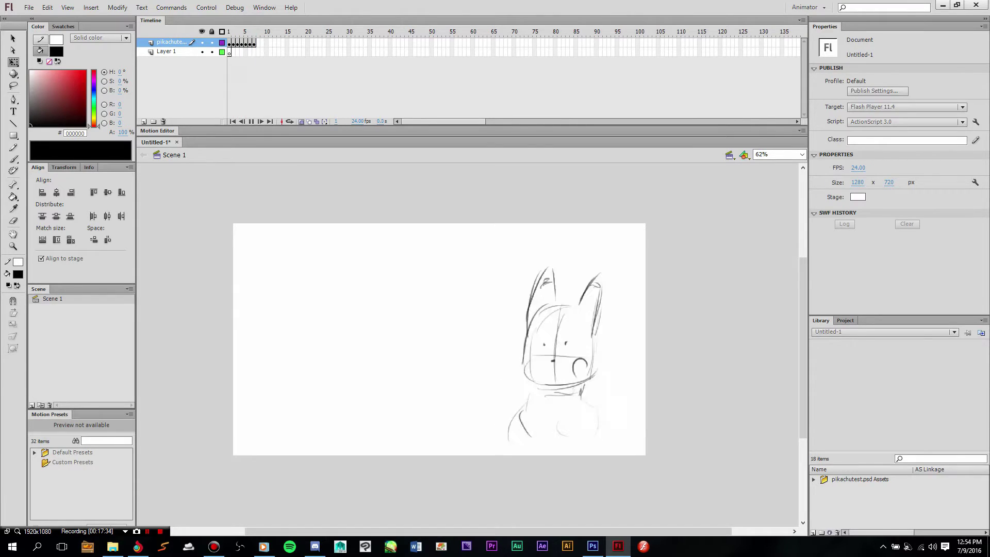
key("Return")
key("Return")
key("Return")
key("Return")
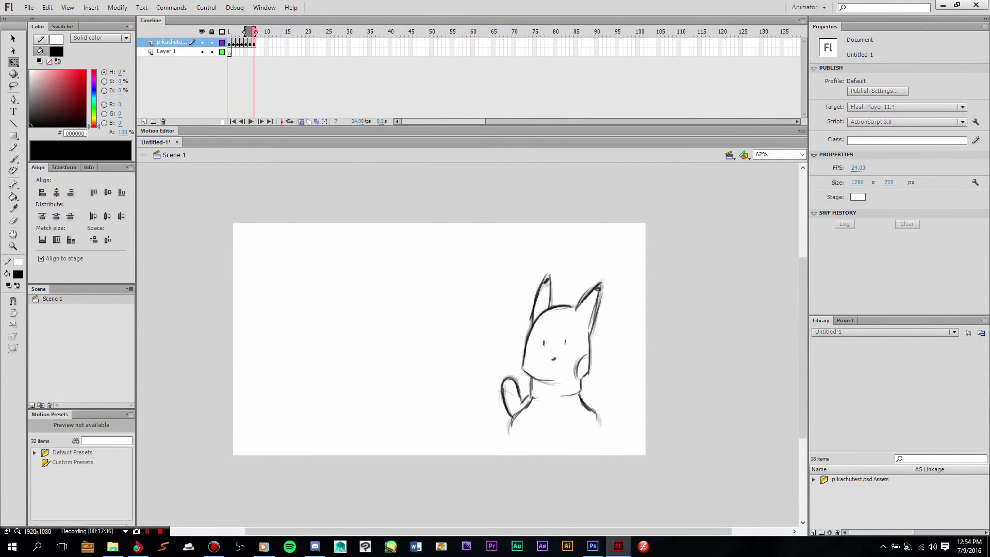
key("Return")
key("Return")
Insert extra frames after selected keyframes on the imported layer to hold those poses longer, extending the animation to frame 13.
left_click(229, 44)
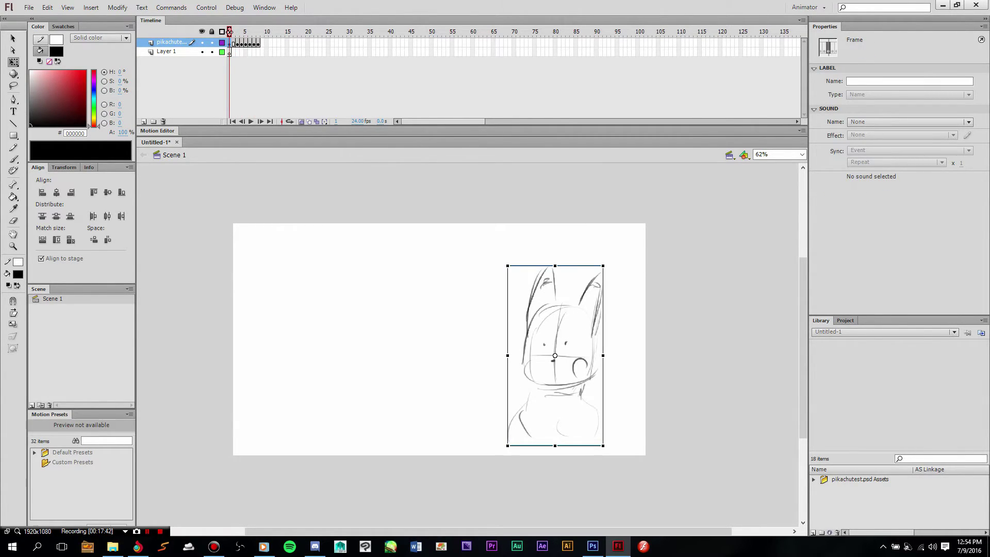
left_click(246, 43)
left_click(254, 44)
left_click(264, 43)
left_click(267, 43)
key("F5")
left_click(275, 43)
key("F5")
key("period")
key("Return")
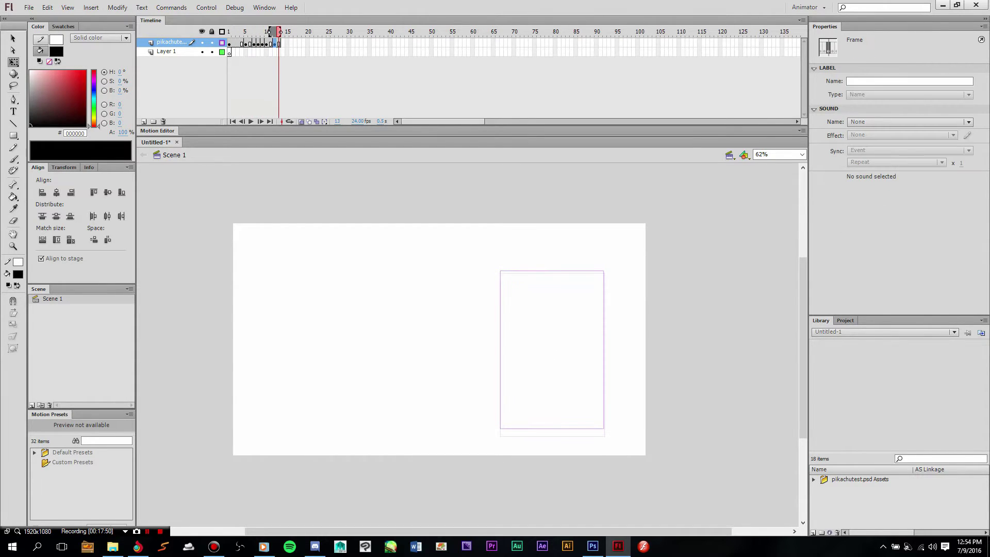
Play back the retimed waving animation several times to check the pose timing.
key("Return")
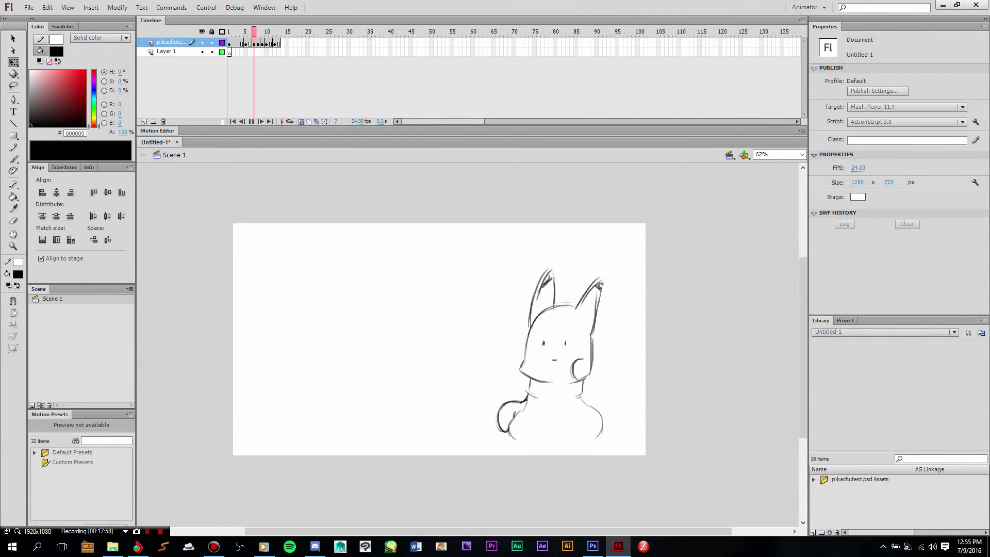
key("Return")
key("Return")
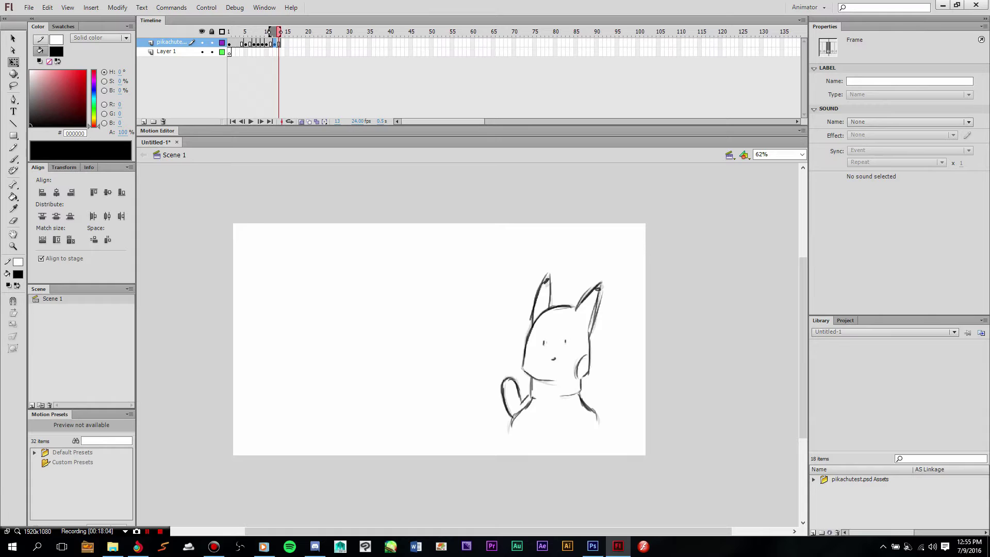
left_click_drag(234, 43, 238, 43)
key("Return")
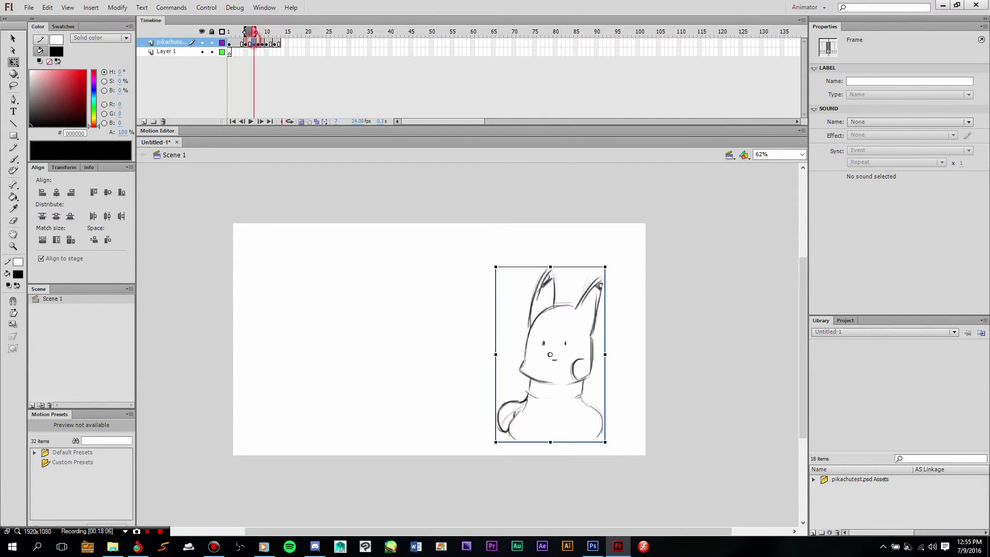
Extend Layer 1 with frames up to frame 13 to match the length of the sketch layer.
left_click(234, 43)
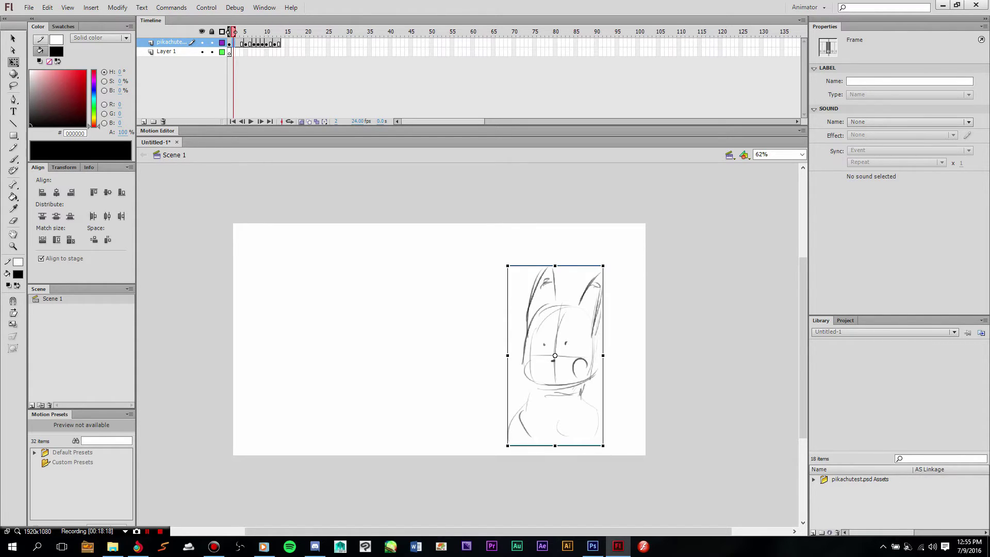
mouse_move(228, 32)
left_mouse_down()
mouse_move(261, 32)
mouse_move(279, 52)
left_mouse_up()
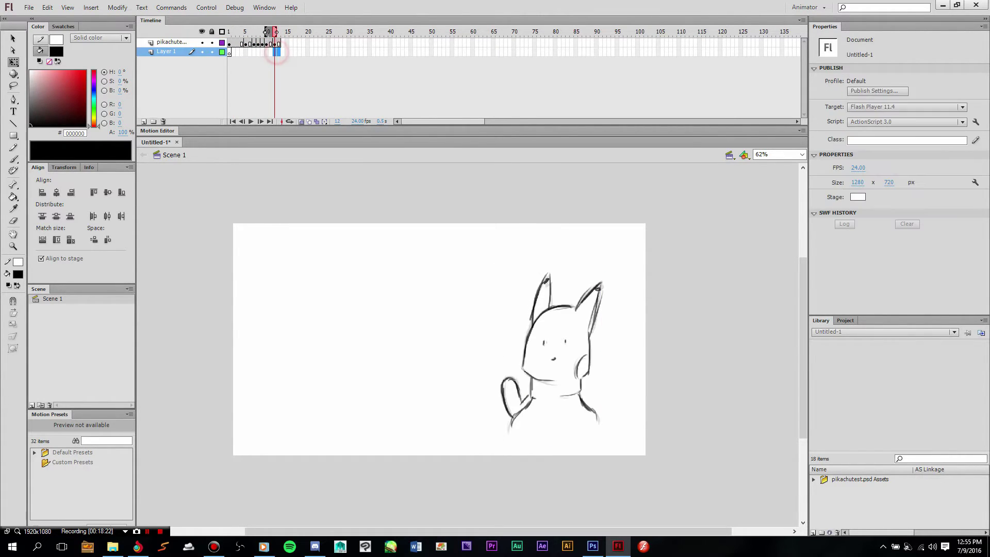
left_click(279, 52)
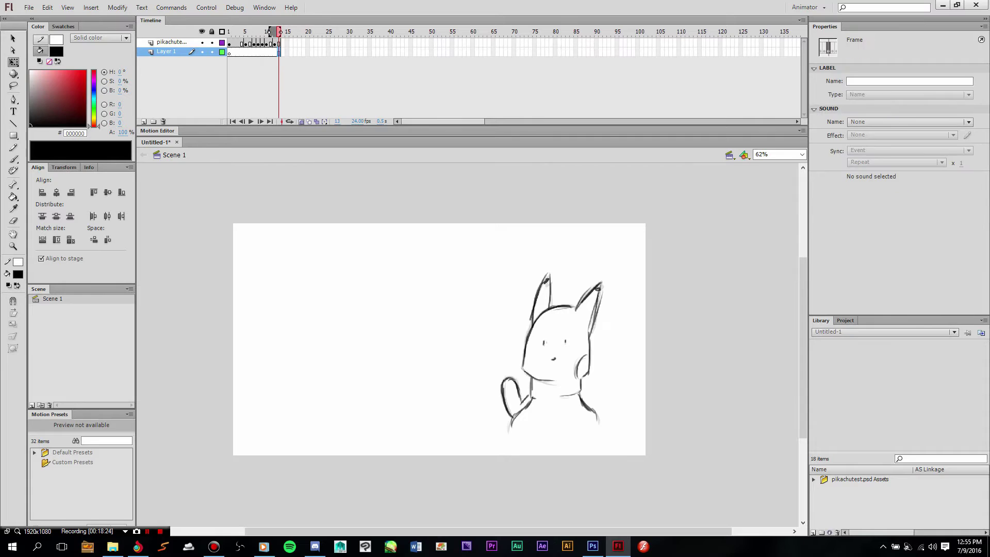
left_click_drag(229, 43, 278, 43)
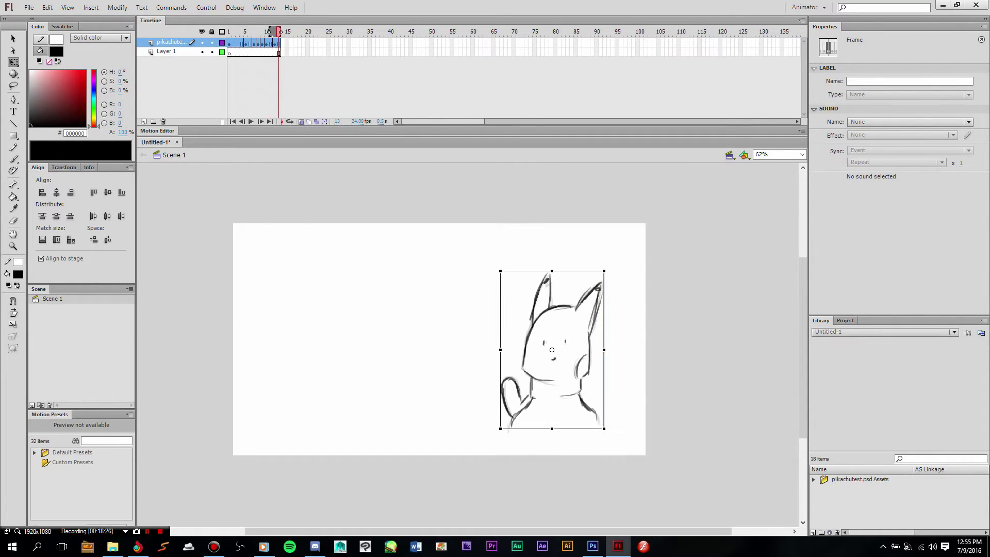
left_click(248, 172)
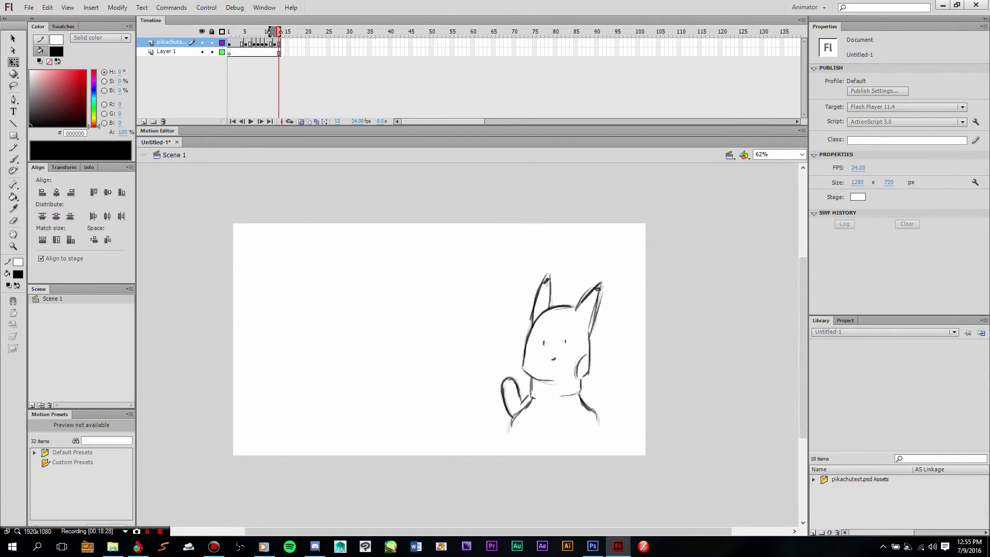
key("Return")
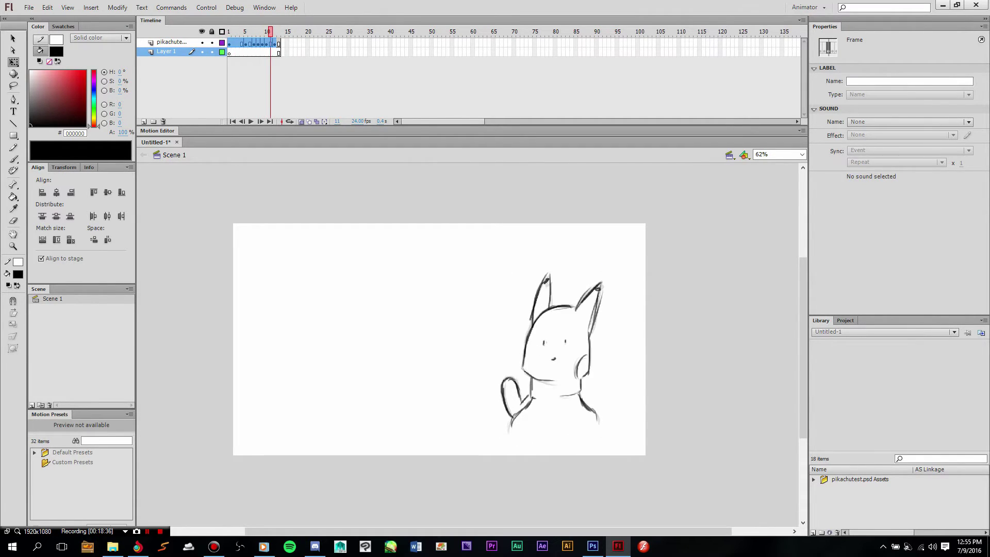
left_click_drag(275, 43, 279, 43)
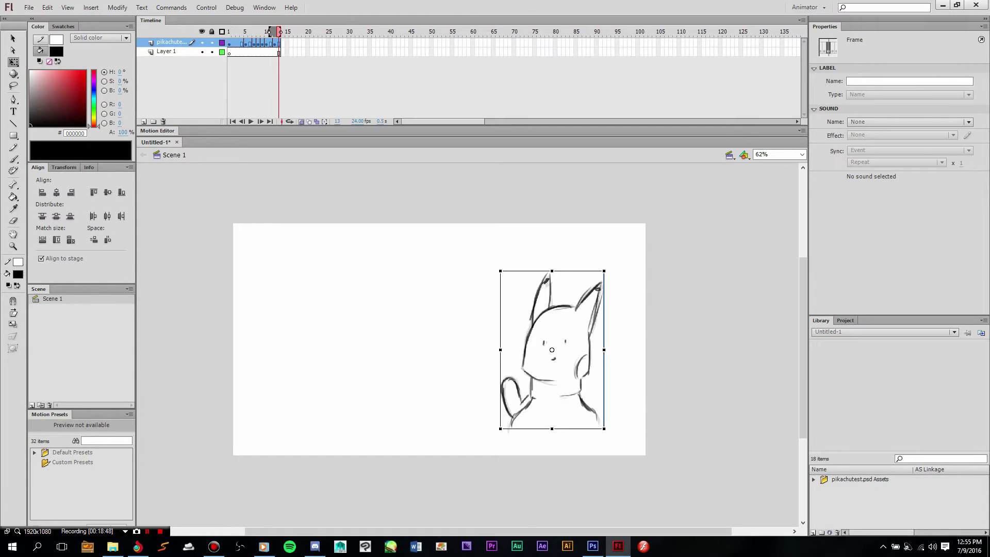
right_click(265, 43)
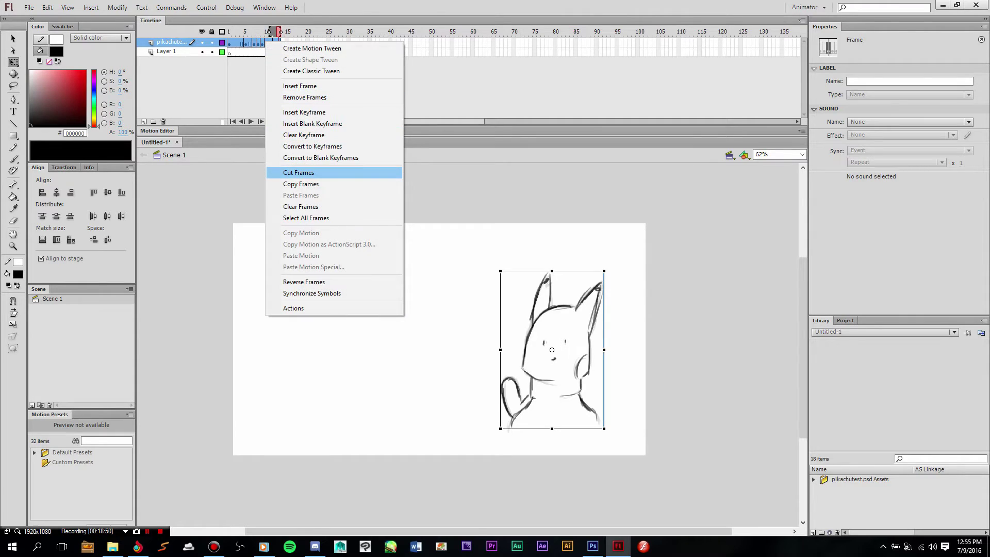
left_click(252, 179)
Review the sketches at different frames of the imported layer, from frame 1 to frame 13.
left_click(245, 54)
left_click(263, 42)
left_click(278, 40)
left_click(266, 41)
left_click(245, 42)
left_click(230, 42)
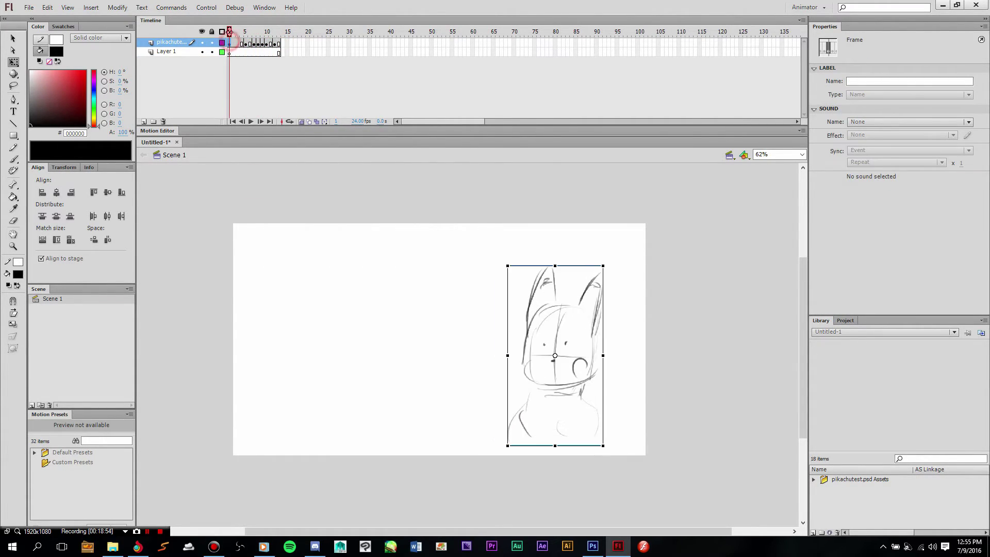
left_click(267, 40)
Select frames 1 to 13 on the imported pikachutest layer and cut them.
left_click_drag(229, 42, 279, 43)
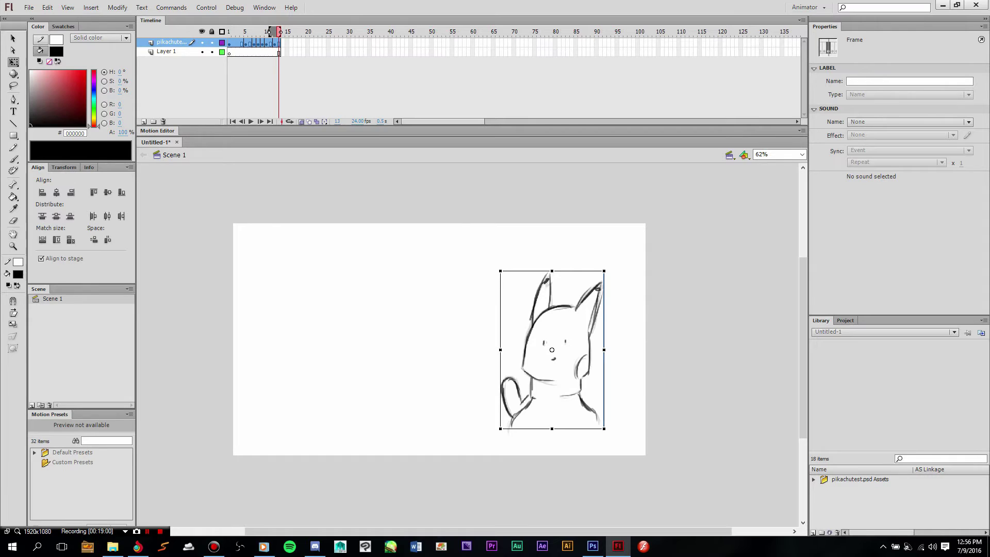
right_click(266, 44)
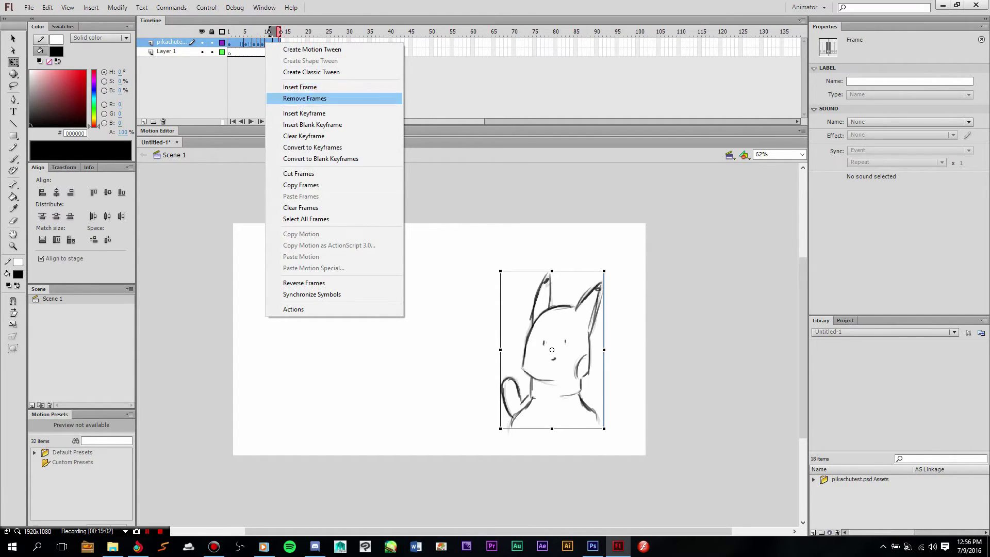
left_click(314, 173)
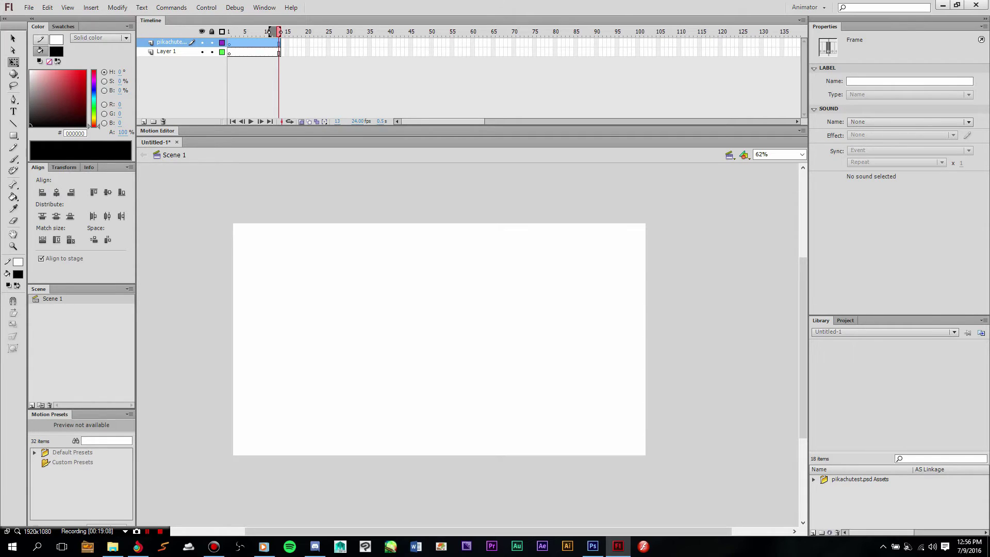
left_click_drag(259, 52, 261, 53)
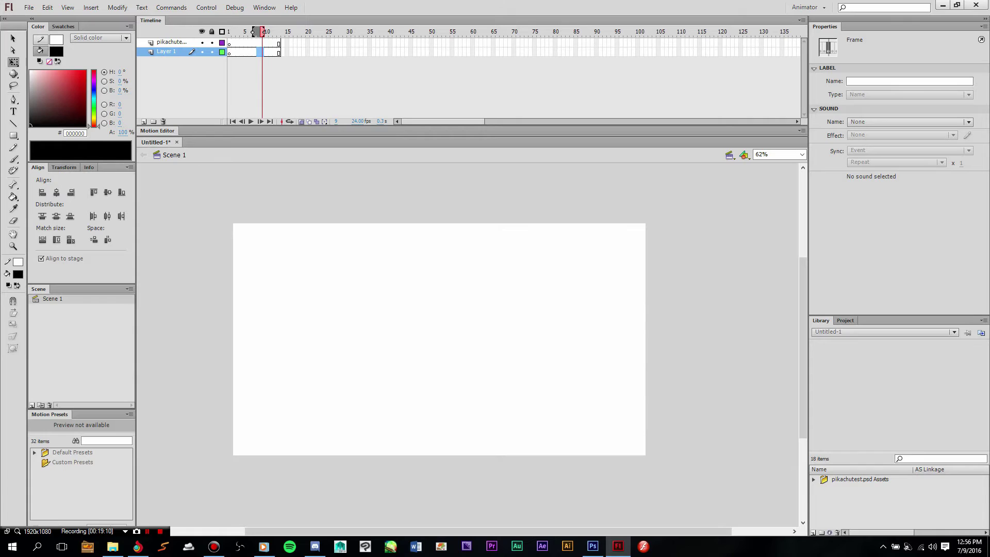
left_click(233, 43)
left_click(274, 43)
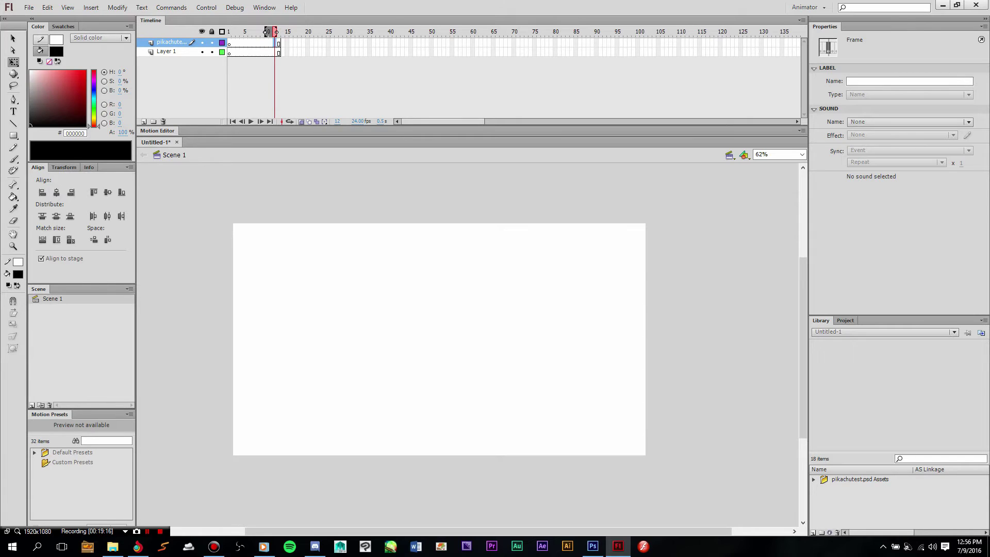
mouse_move(255, 40)
left_mouse_down()
mouse_move(270, 52)
mouse_move(233, 51)
mouse_move(243, 45)
left_mouse_up()
left_click(247, 46)
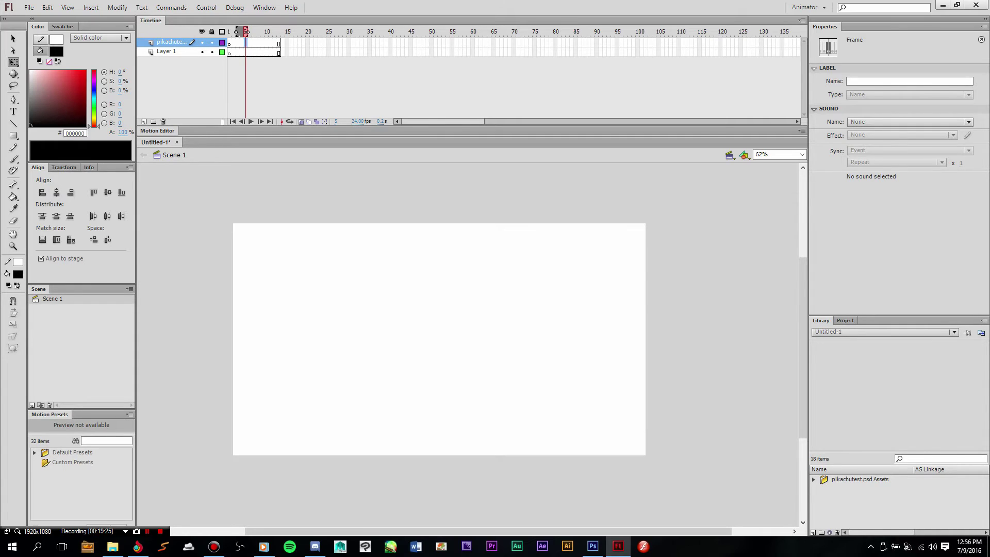
left_click(813, 533)
left_click(556, 129)
left_click(496, 199)
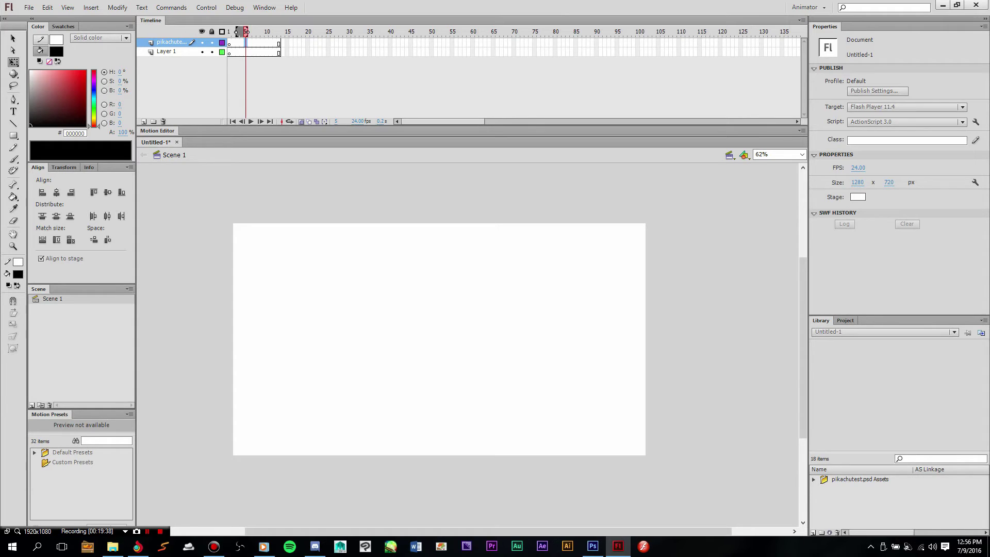
left_click(385, 411)
left_click(206, 7)
left_click(206, 8)
left_click(171, 7)
left_click(172, 8)
left_click(142, 8)
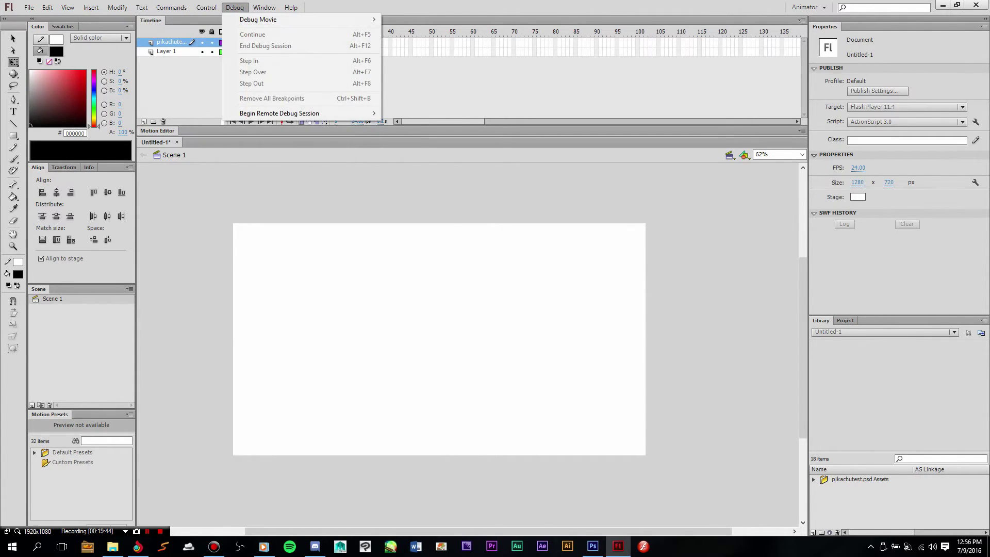
mouse_move(207, 7)
mouse_move(117, 7)
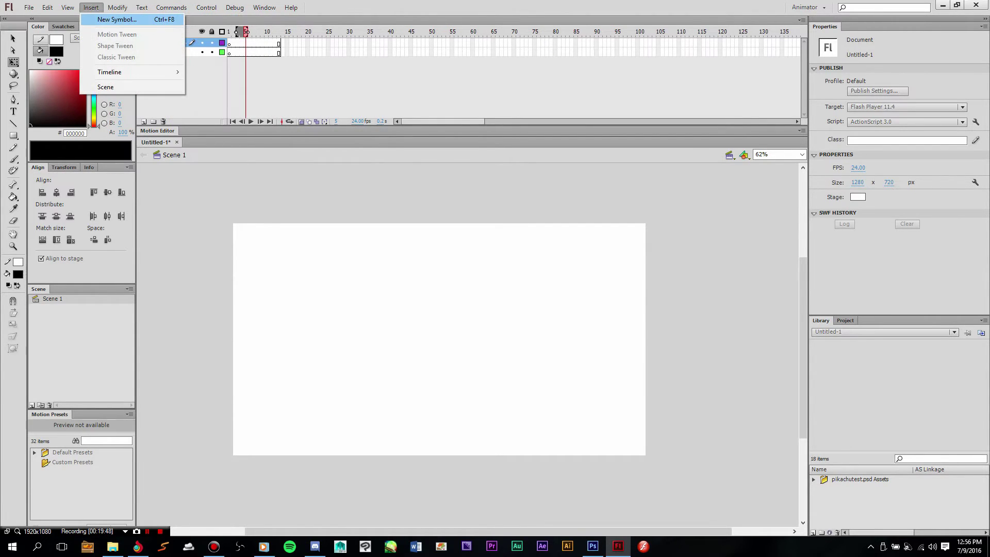
left_click(189, 252)
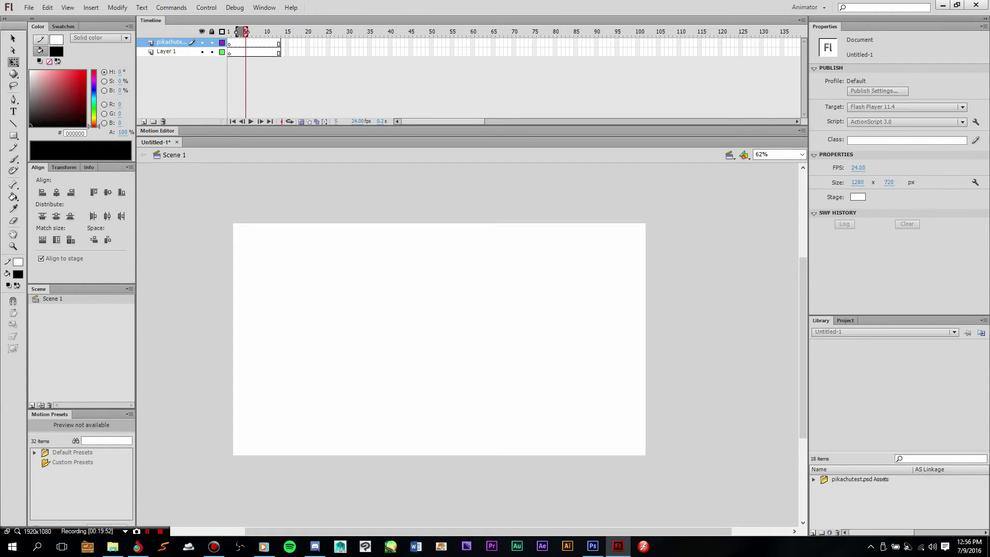
Create a new symbol named Symbol 1 with its type set to Graphic.
key("ctrl+F8")
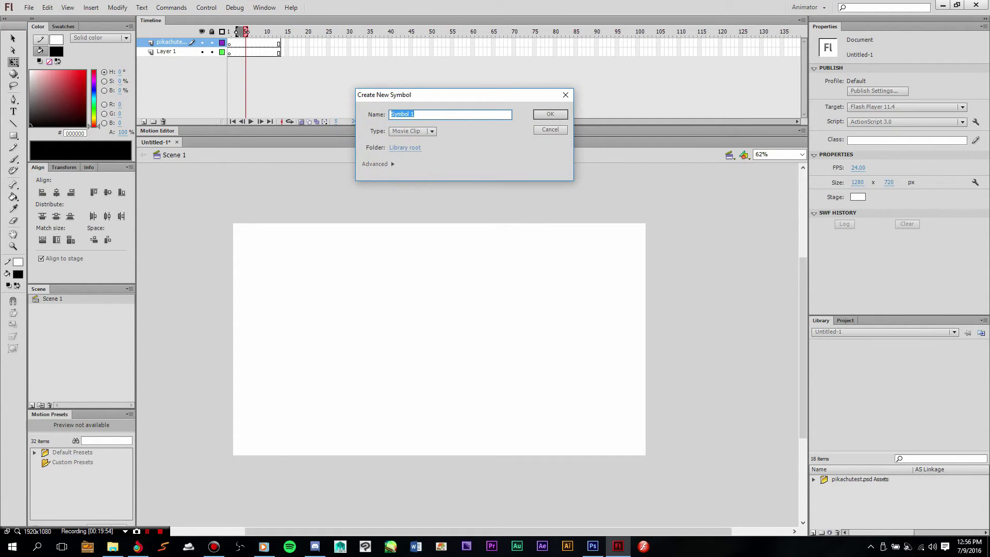
left_click(431, 130)
left_click(409, 160)
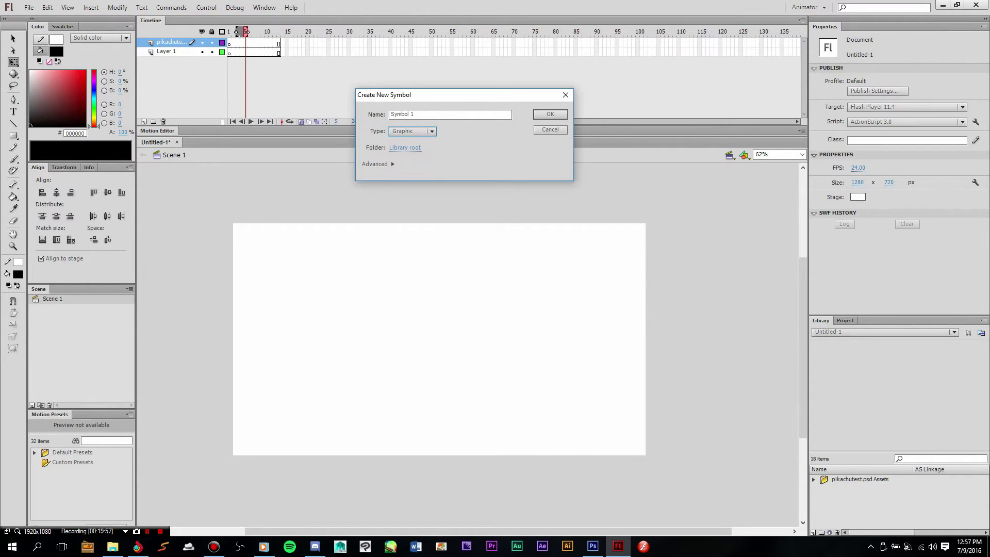
left_click(548, 112)
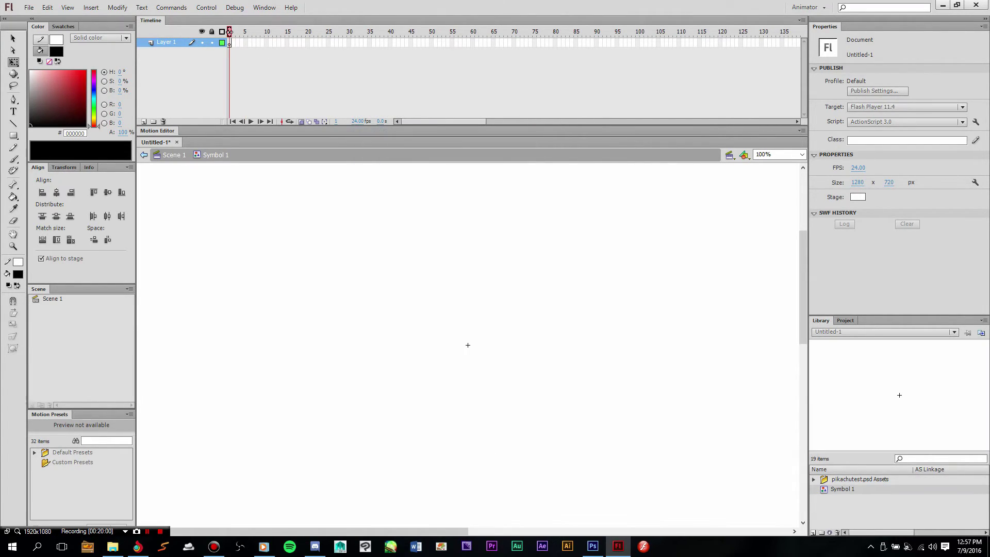
Paste the cut sketch frames into Symbol 1, starting at frame 1 of its layer.
right_click(230, 44)
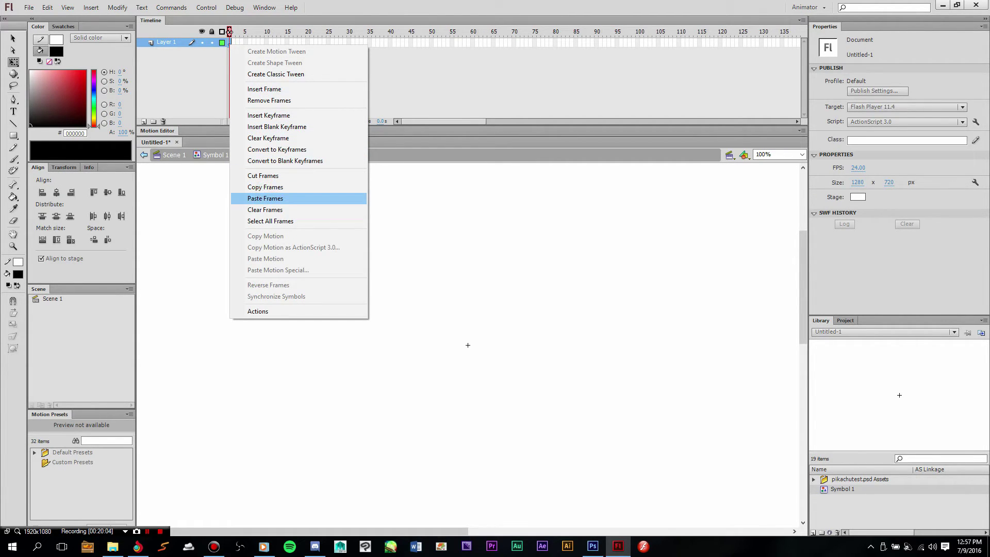
left_click(265, 198)
key("Return")
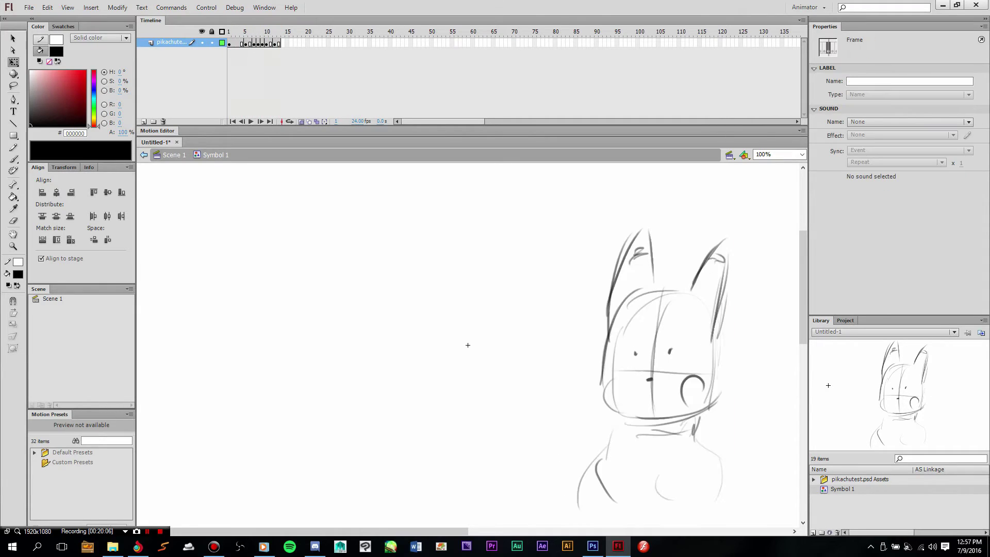
Return to Scene 1 and place Symbol 1 on the right half of the stage in frame 1 of Layer 1.
left_click(173, 154)
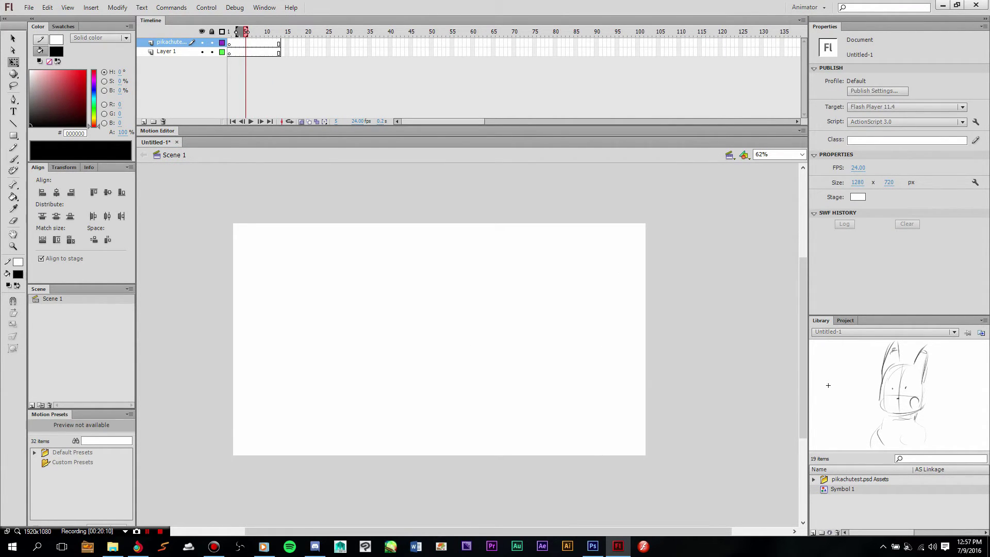
left_click(229, 52)
mouse_move(845, 489)
left_mouse_down()
mouse_move(436, 353)
mouse_move(452, 339)
mouse_move(566, 345)
left_mouse_up()
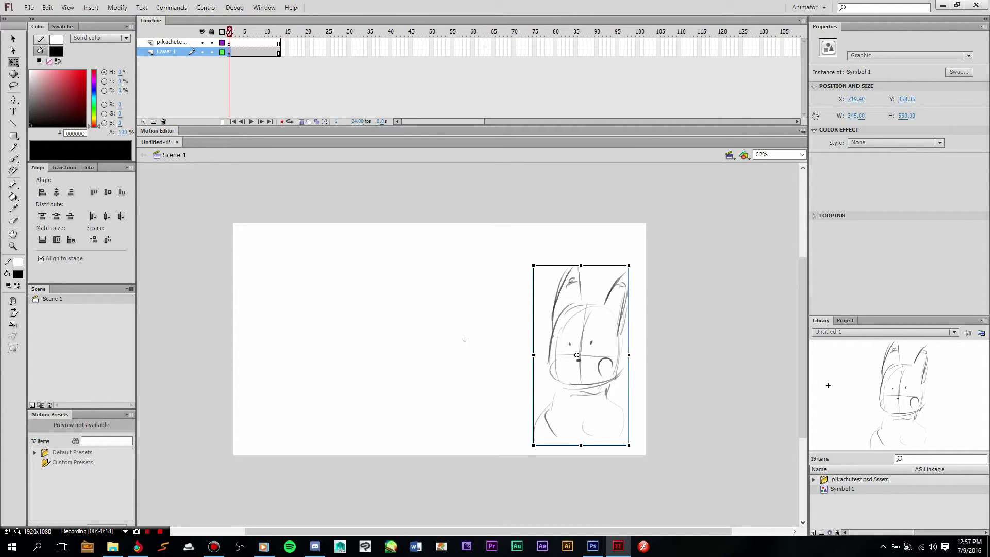
left_click(814, 216)
left_click(814, 216)
left_click(895, 142)
left_click(866, 151)
Duplicate Symbol 1 in the library as Symbol 1 copy and place the copy on the left half of the stage.
right_click(842, 489)
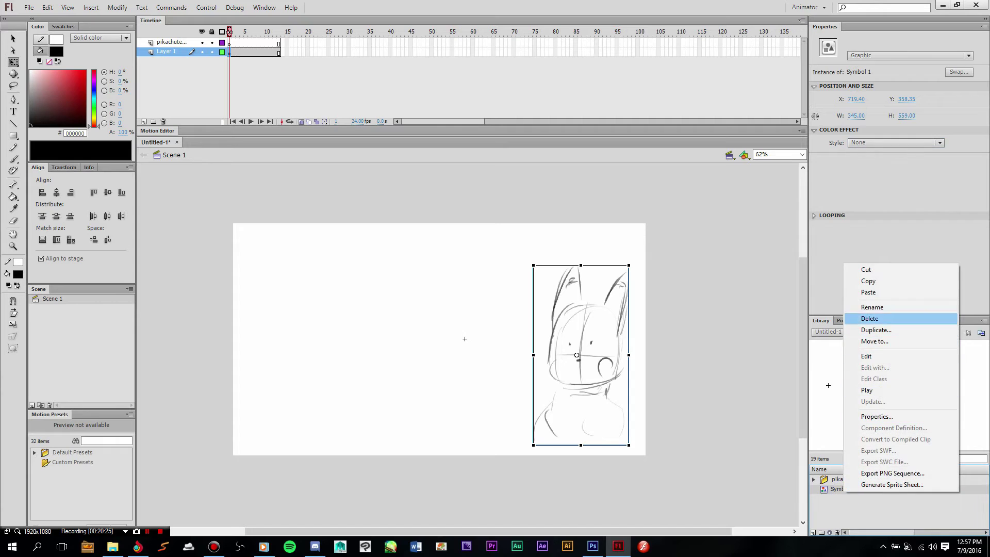
left_click(875, 328)
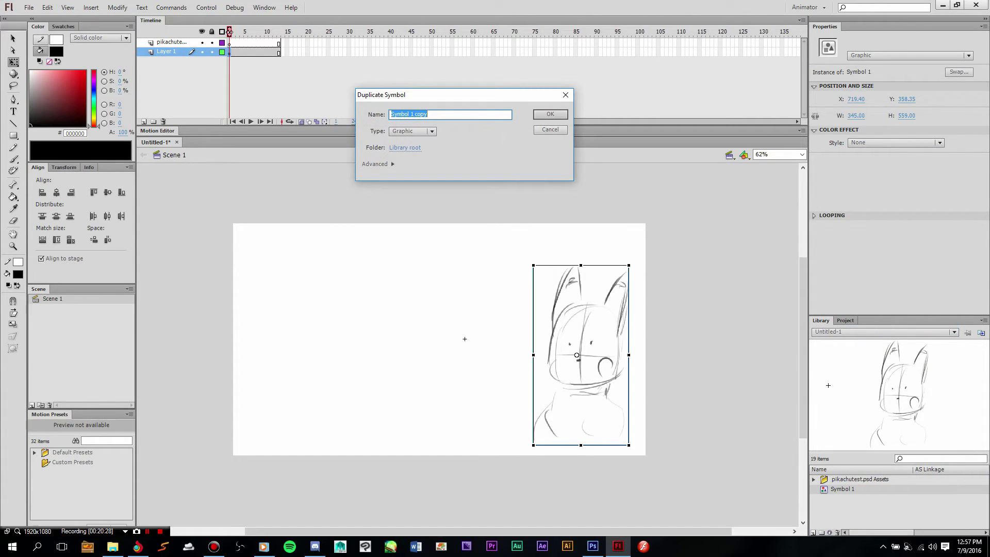
left_click(550, 114)
left_click_drag(849, 488, 324, 338)
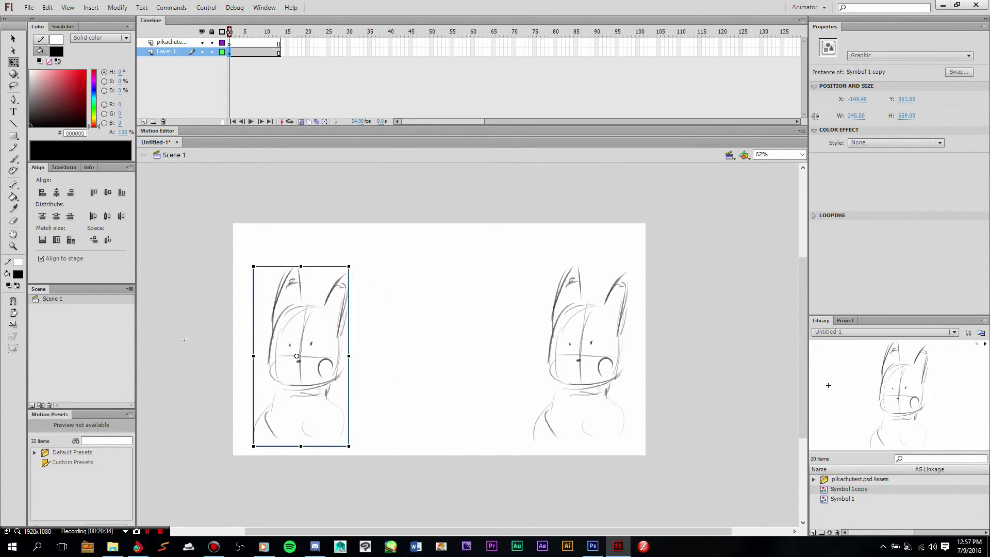
Change the behavior of the Symbol 1 copy instance from Graphic to Movie Clip.
left_click(337, 338)
left_click(930, 55)
left_click(905, 66)
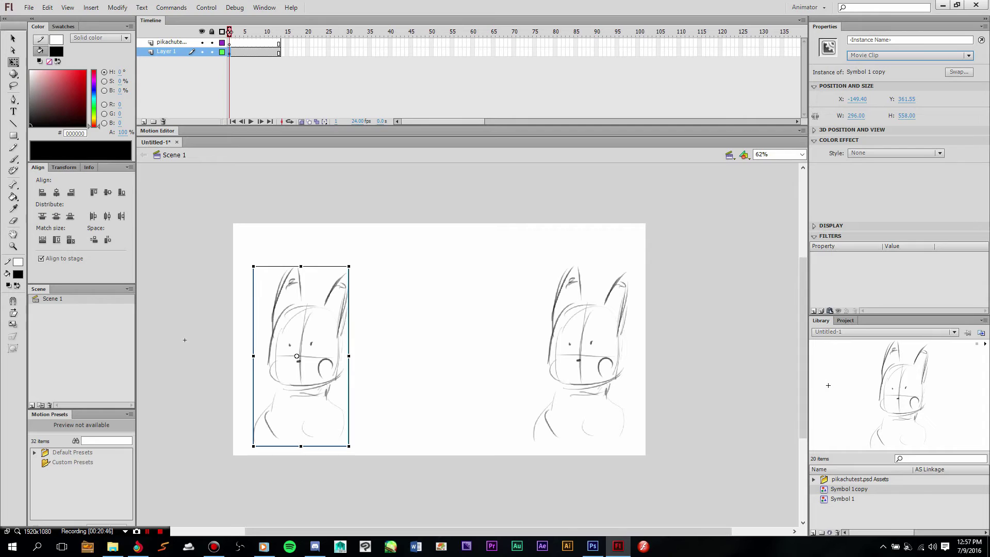
Compare the properties of the graphic and movie clip instances, including looping options and the available filters.
left_click(553, 328)
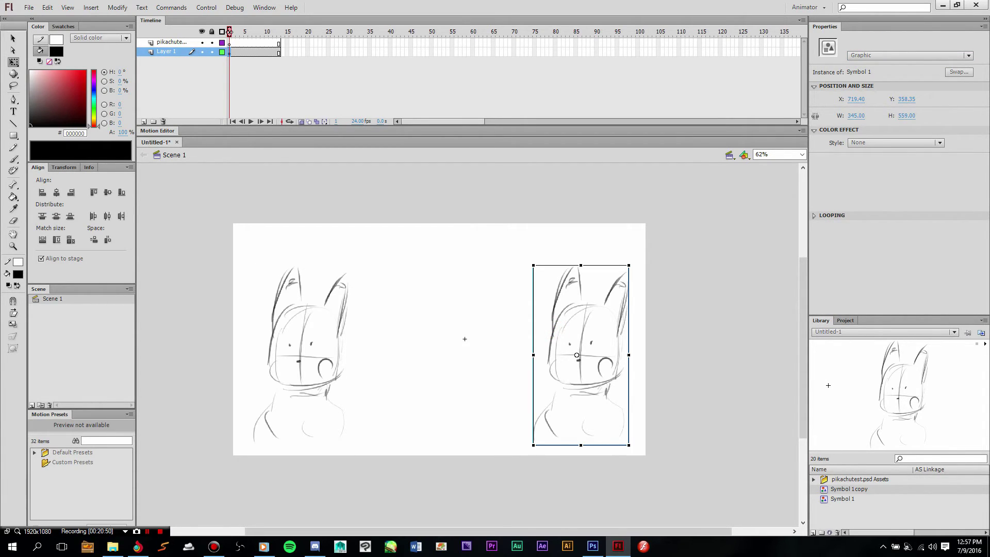
left_click(815, 215)
left_click(814, 216)
left_click(302, 339)
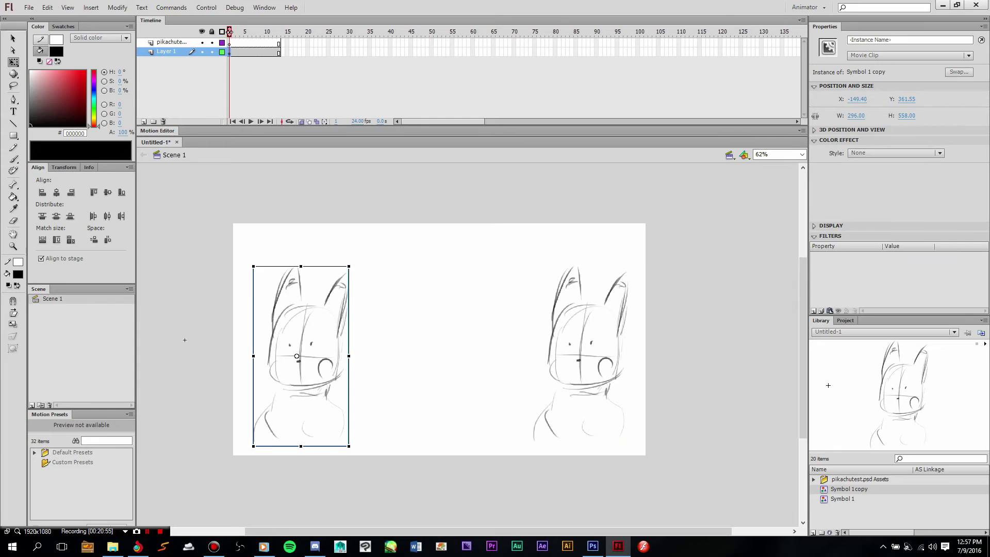
left_click(813, 311)
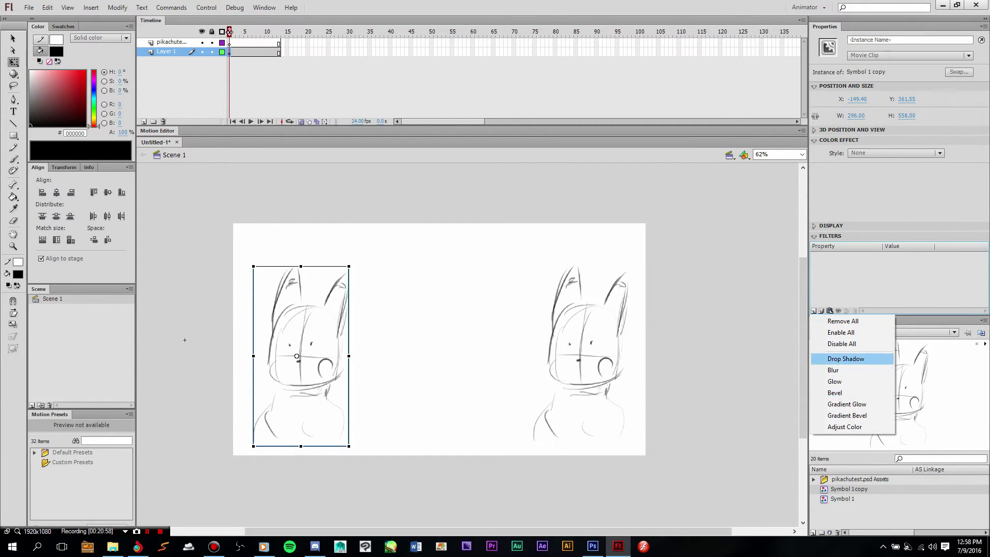
left_click(744, 303)
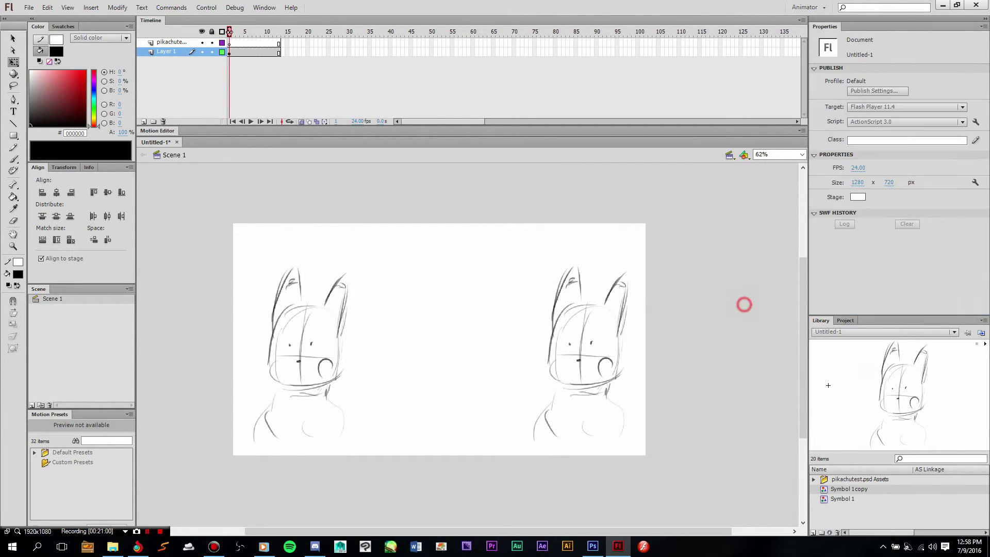
Play the timeline and run a movie test to compare how the graphic and movie clip instances animate.
key("Return")
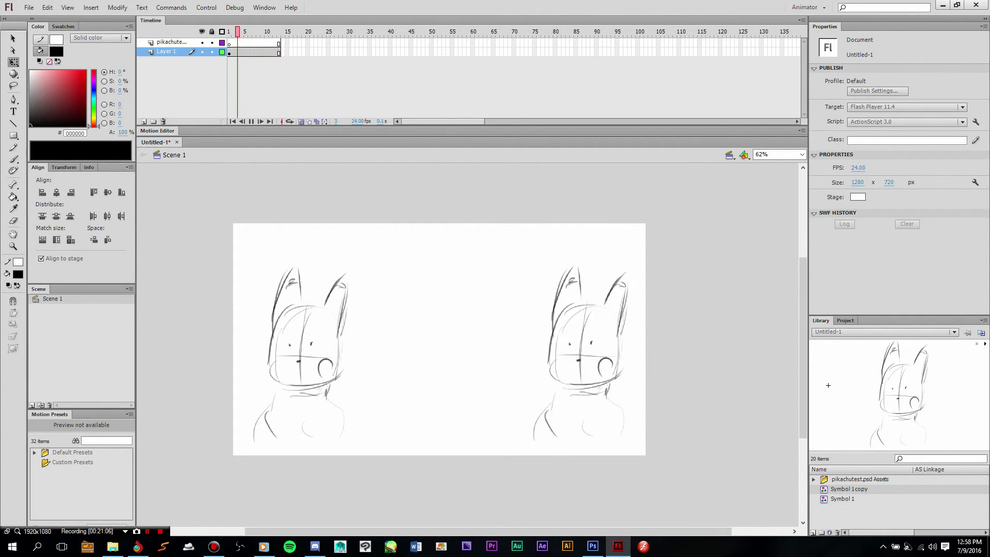
key("Return")
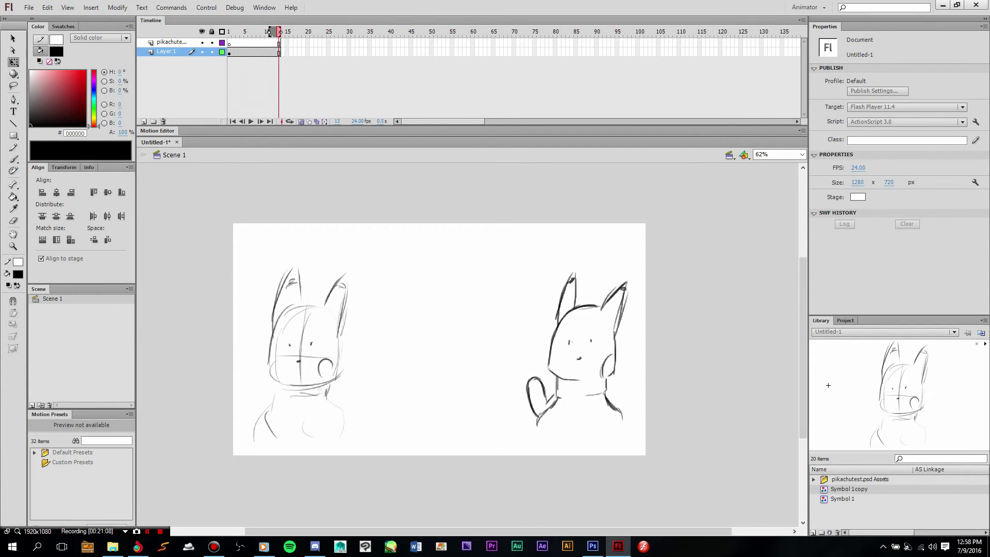
key("ctrl+Return")
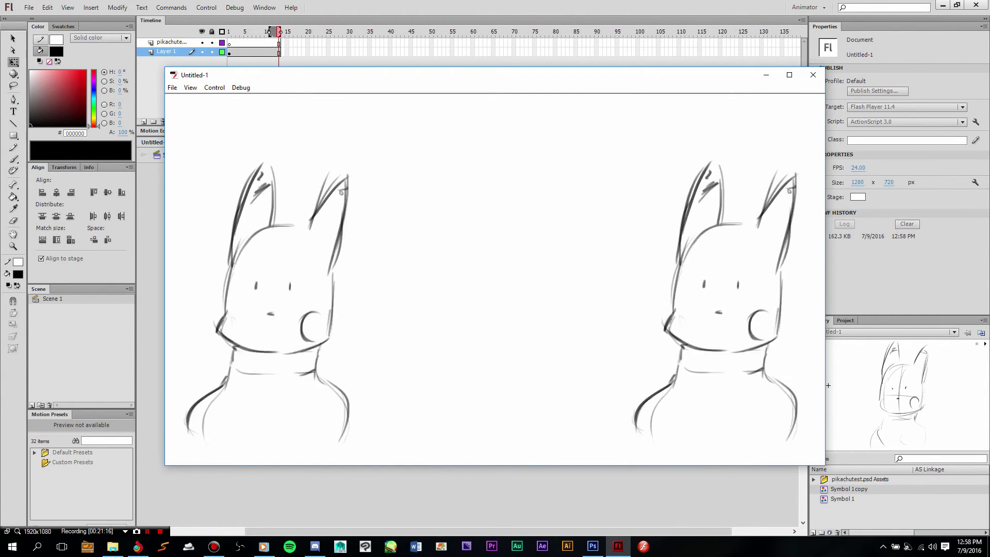
left_click(813, 75)
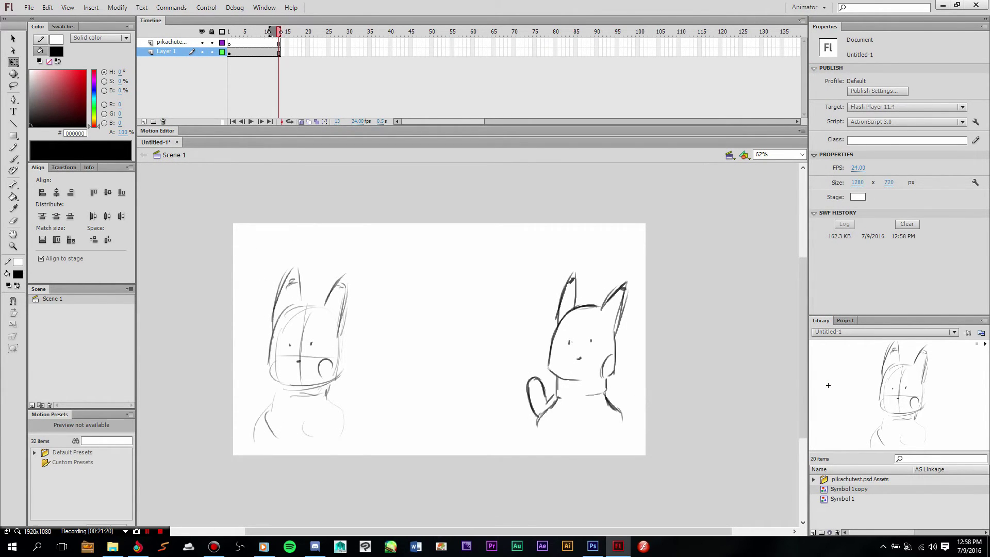
Delete the Symbol 1 copy instance and move the Symbol 1 instance to the middle of the stage, at about X 255, Y 342.
left_click_drag(336, 339, 336, 336)
key("Delete")
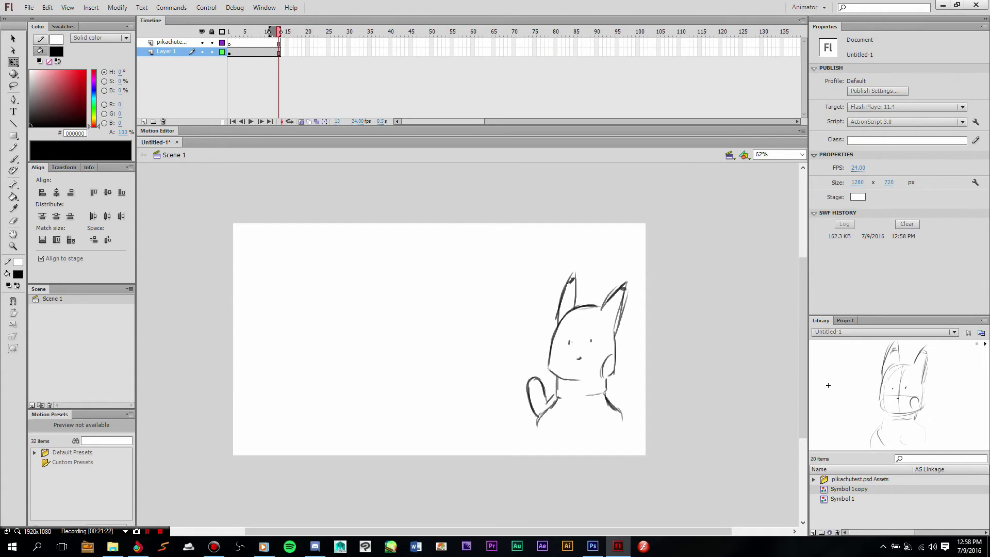
left_click(241, 52)
mouse_move(615, 315)
left_mouse_down()
mouse_move(461, 318)
mouse_move(466, 310)
left_mouse_up()
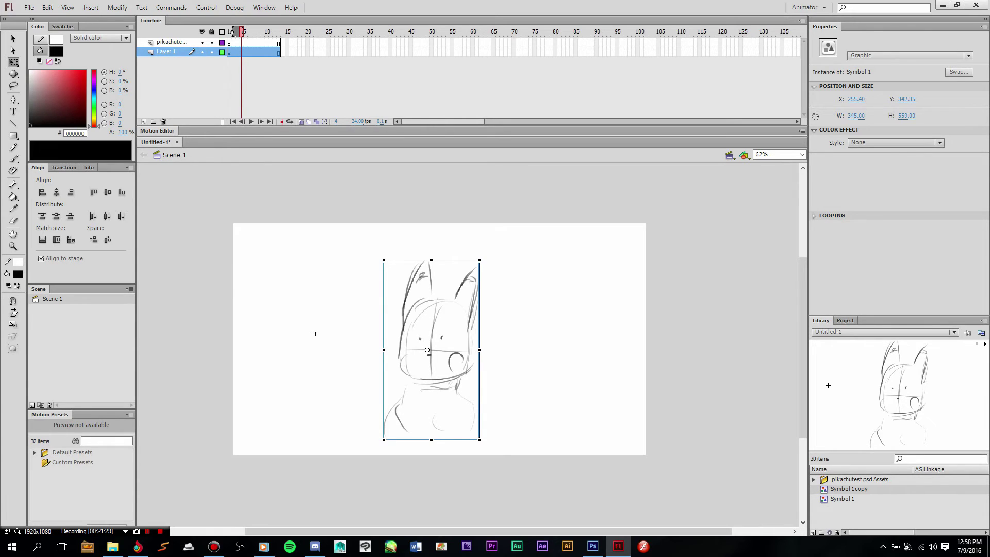
Apply an Alpha color effect to the Symbol 1 instance and set it to 21%.
left_click(939, 143)
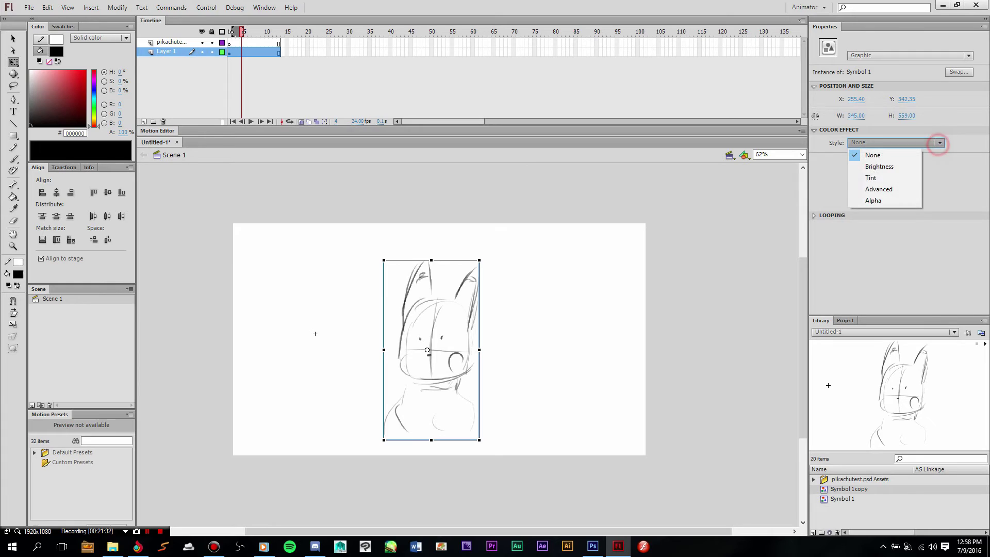
left_click(882, 200)
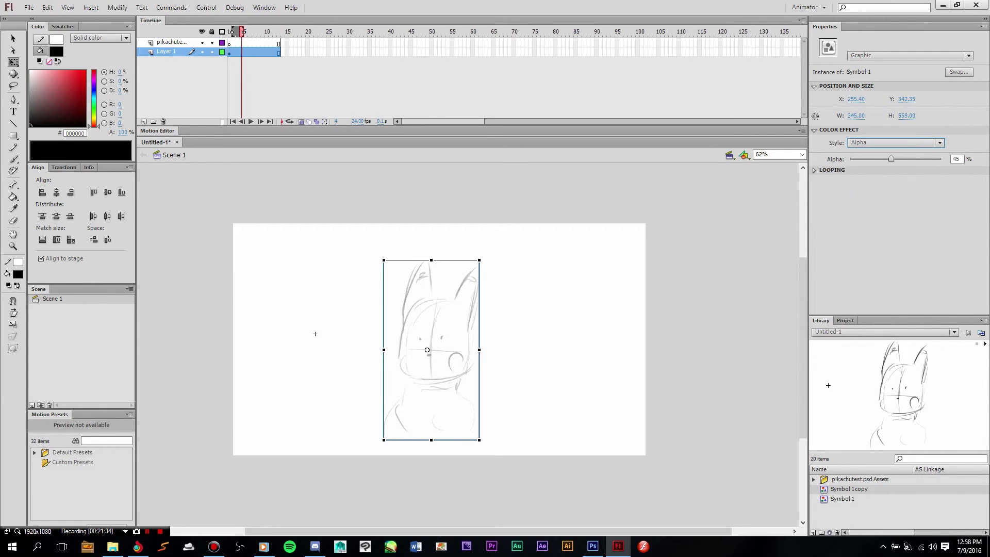
left_click_drag(891, 159, 907, 159)
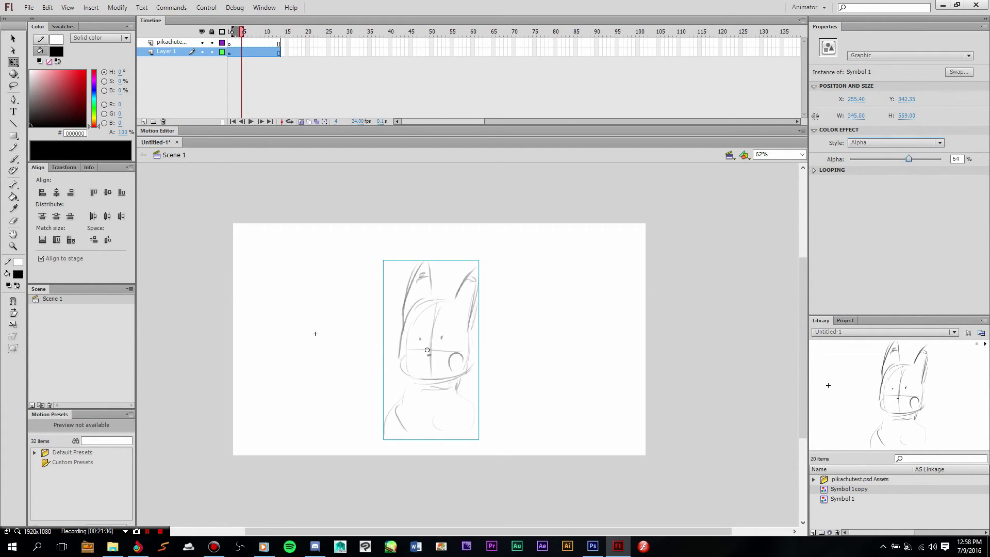
left_click_drag(908, 159, 869, 158)
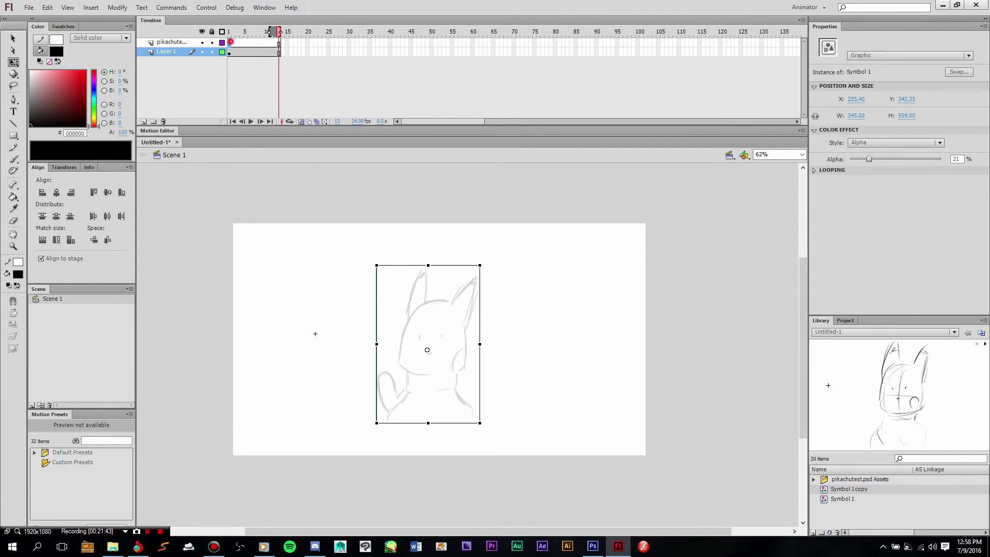
Zoom in to 125% on the faded sketch and check it at different frames of the pikachutest layer and Layer 1.
left_click(229, 42)
key("ctrl+=")
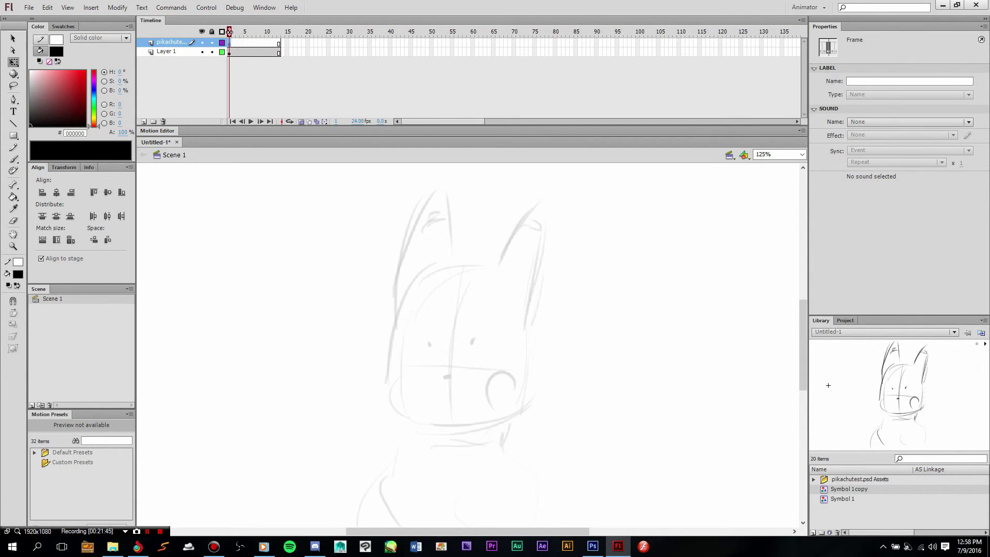
left_click_drag(468, 371, 462, 323)
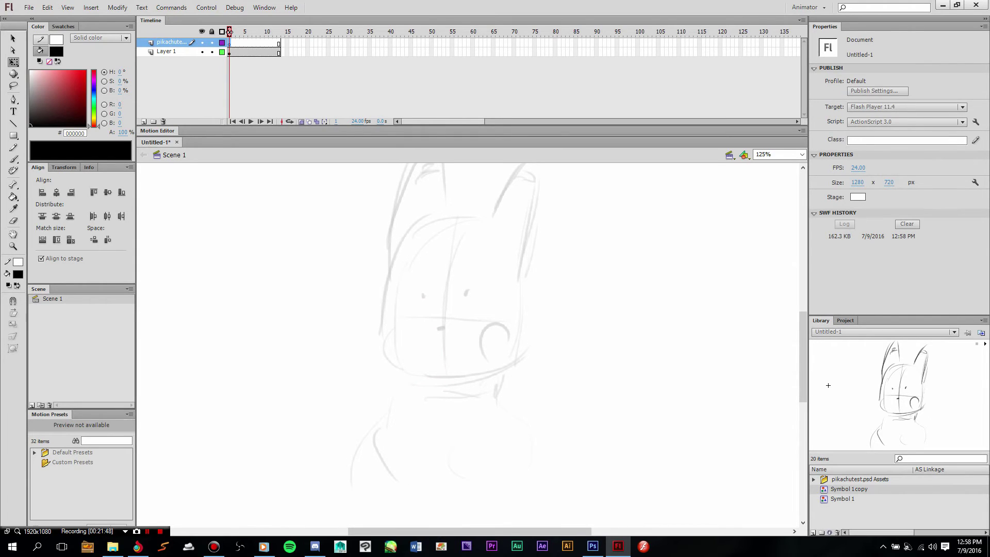
left_click(267, 43)
left_click(241, 51)
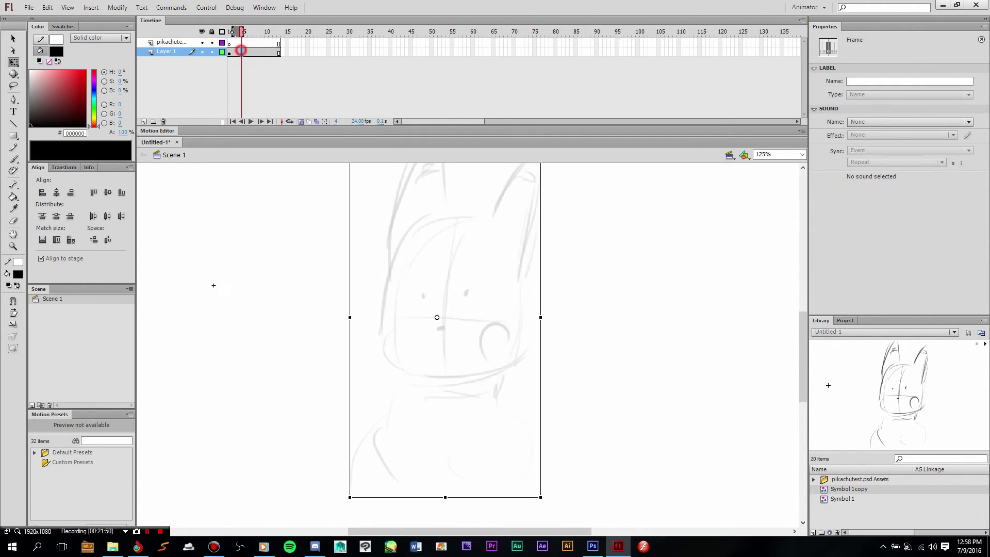
Open the faded Symbol 1 instance to inspect its sketch frames, return to Scene 1, and check the pikachutest layer's frames against Layer 1.
left_click(525, 254)
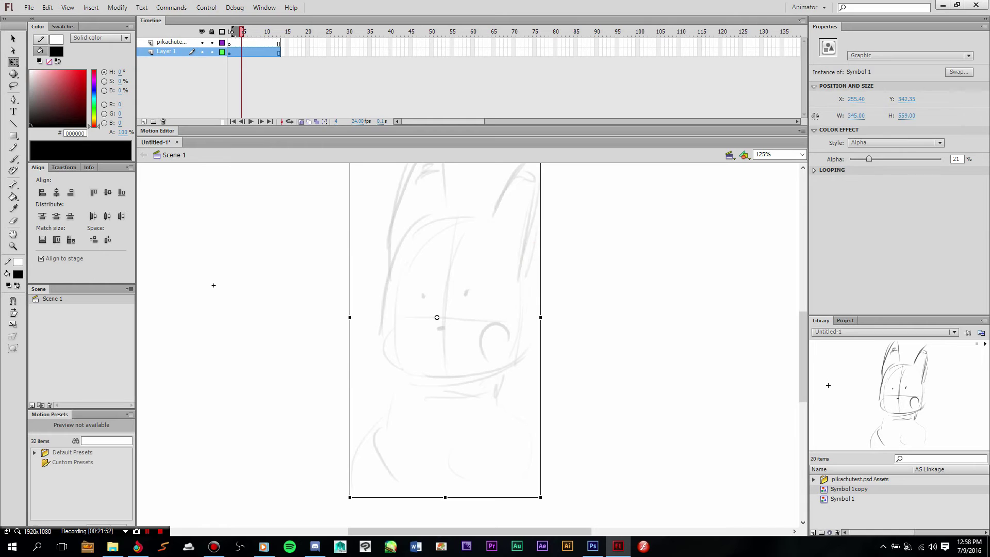
double_click(521, 243)
left_click(230, 43)
left_click(260, 43)
left_click(278, 43)
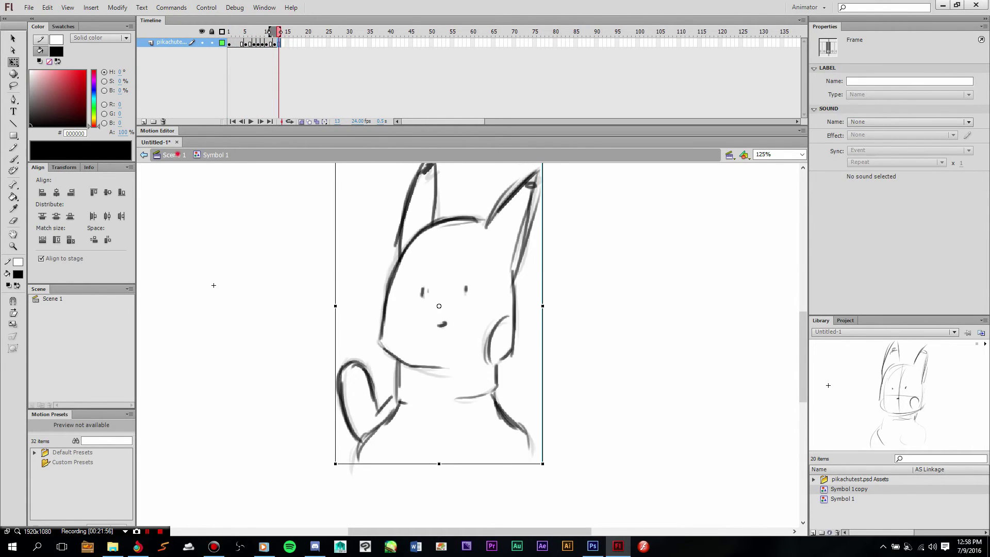
double_click(213, 285)
left_click(254, 42)
left_click(257, 53)
mouse_move(267, 43)
left_mouse_down()
mouse_move(233, 42)
mouse_move(245, 43)
left_mouse_up()
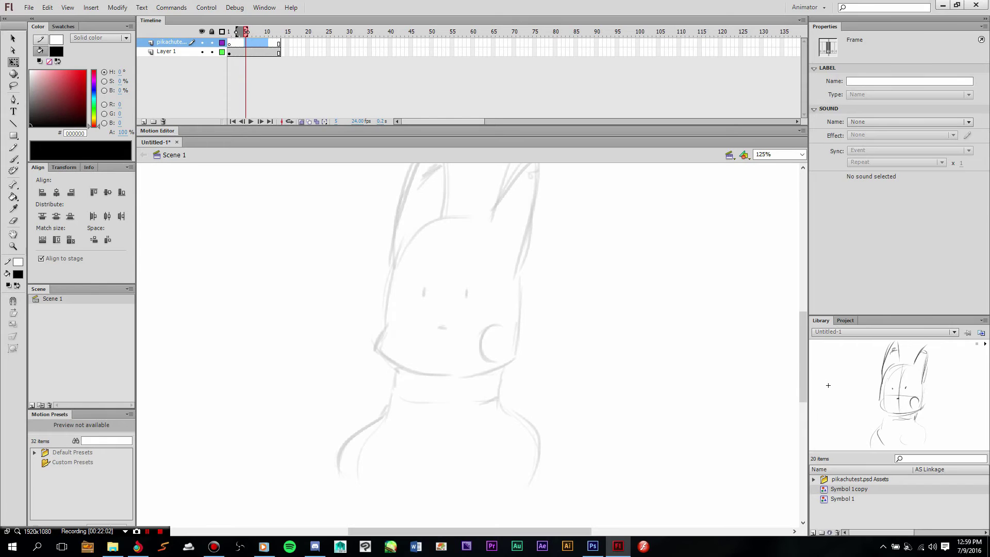
Open Symbol 1 at frame 8, cut its frames 1 to 13, paste them back, play the symbol, and return to Scene 1.
left_click(259, 52)
left_click(528, 240)
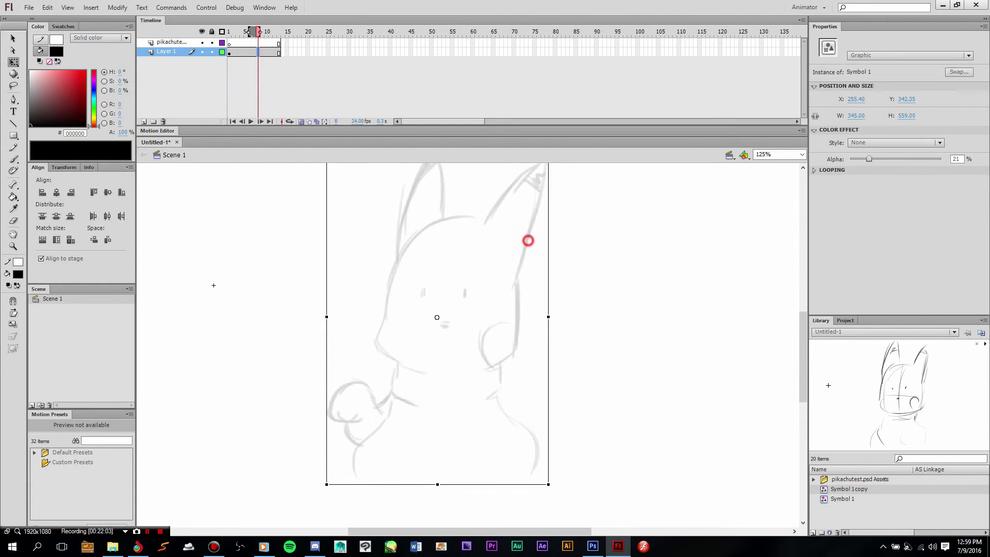
double_click(536, 183)
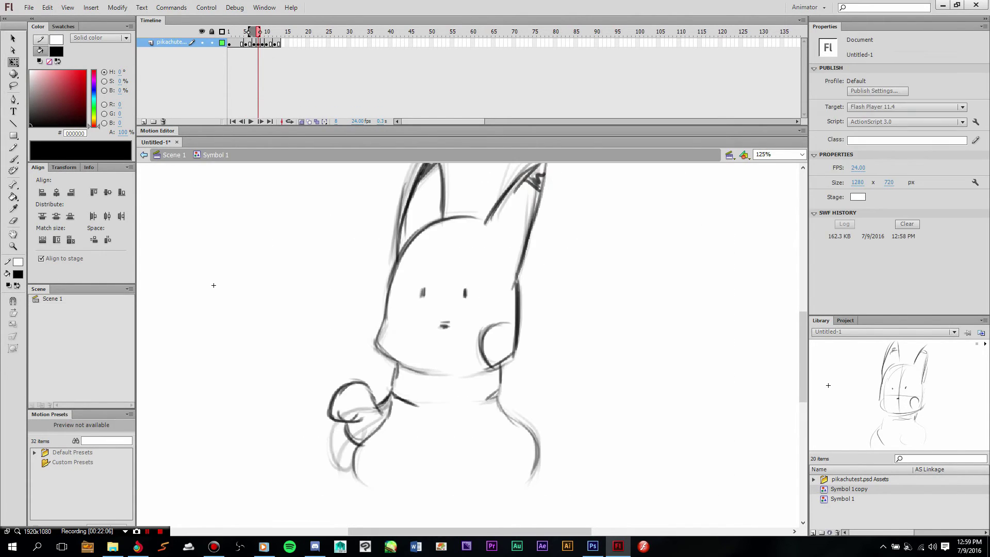
left_click_drag(229, 44, 279, 44)
right_click(268, 42)
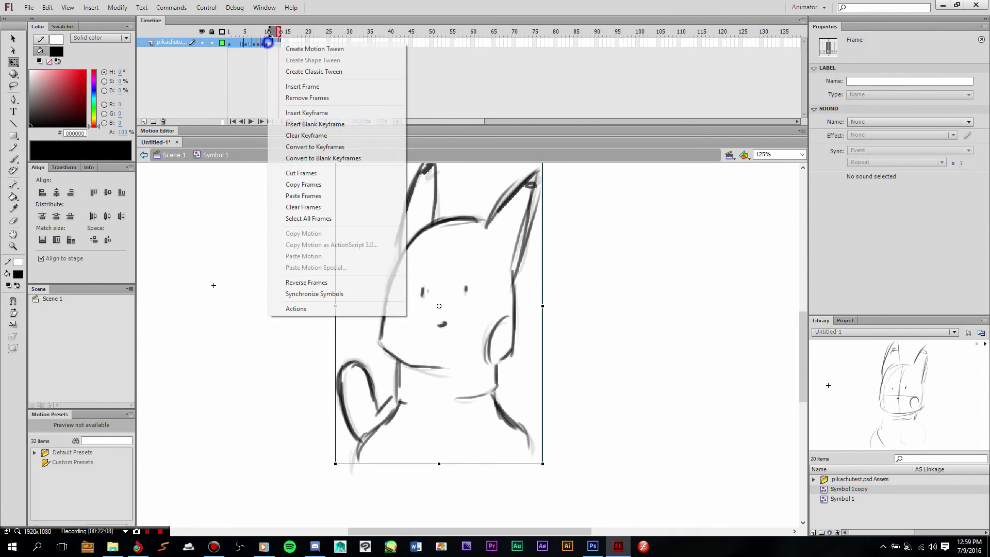
left_click(301, 172)
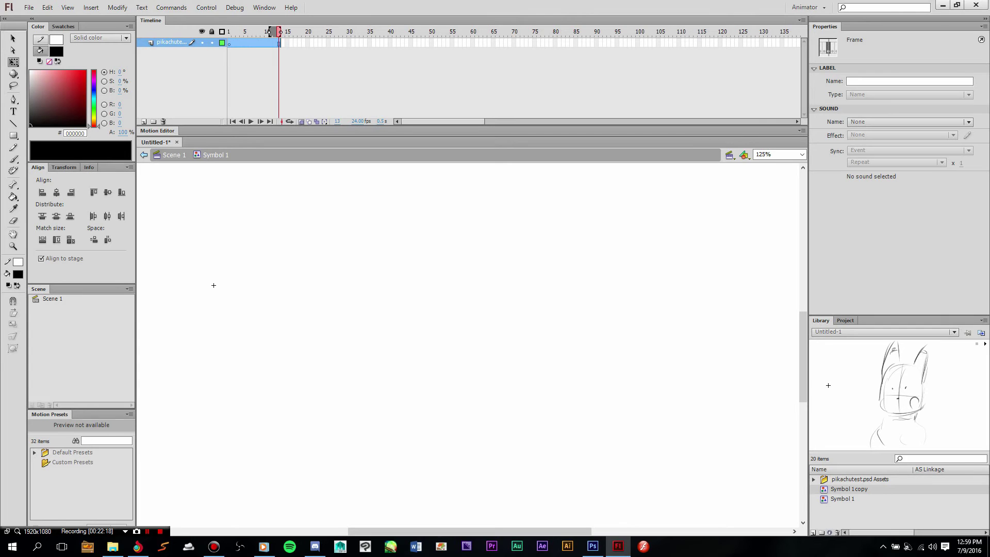
key("ctrl+alt+v")
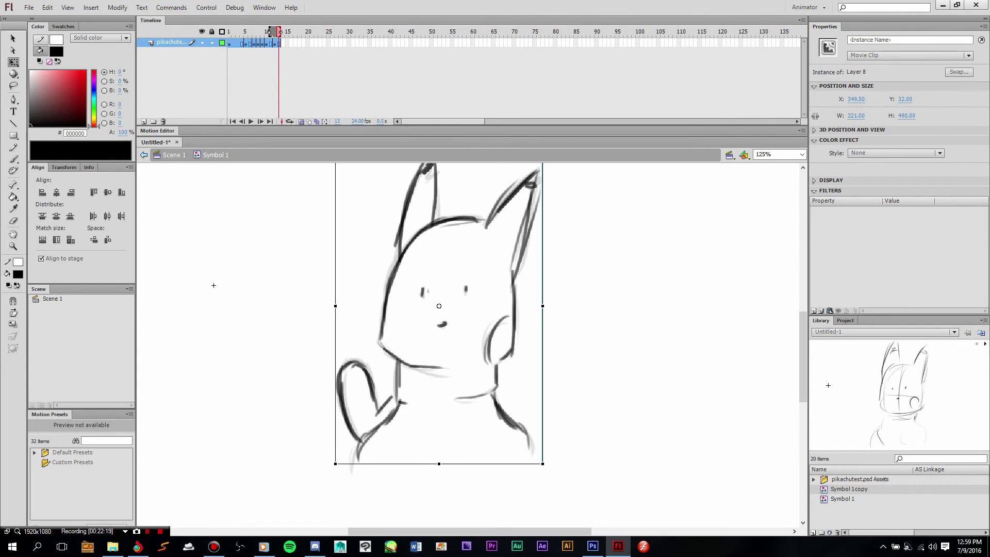
key("Return")
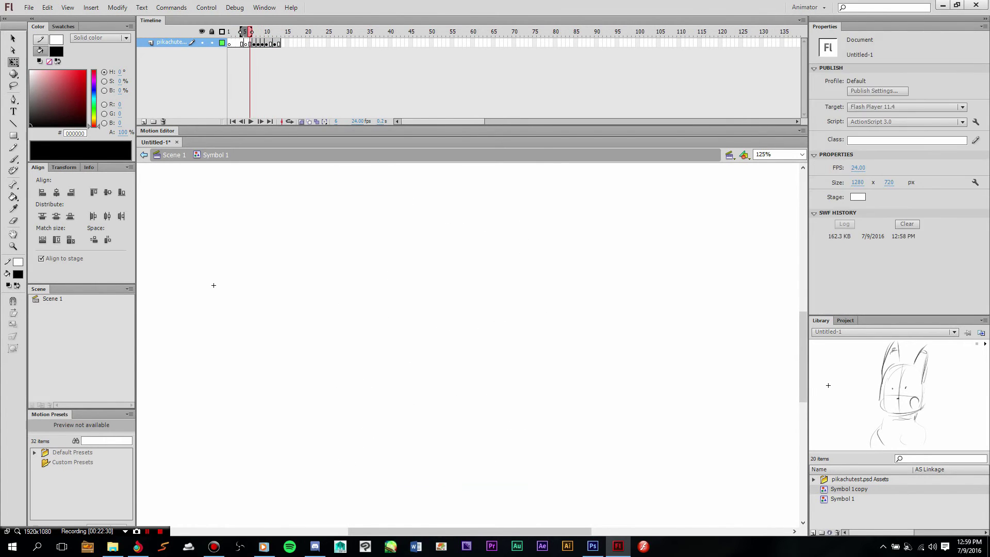
left_click(174, 154)
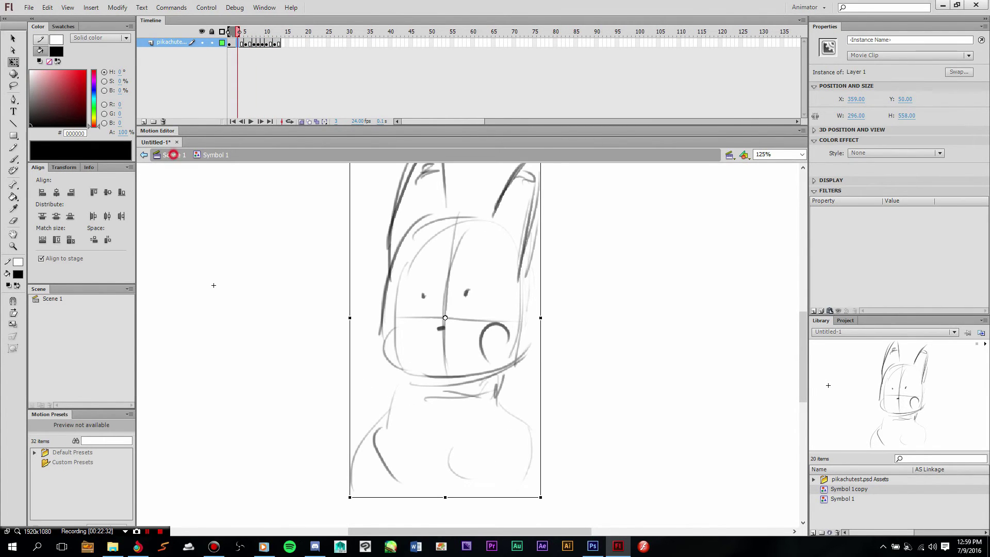
Insert a blank keyframe at frame 5 of the pikachutest layer, where the guide sketch changes.
left_click_drag(229, 32, 245, 31)
left_click(249, 43)
left_click(245, 43)
key("F7")
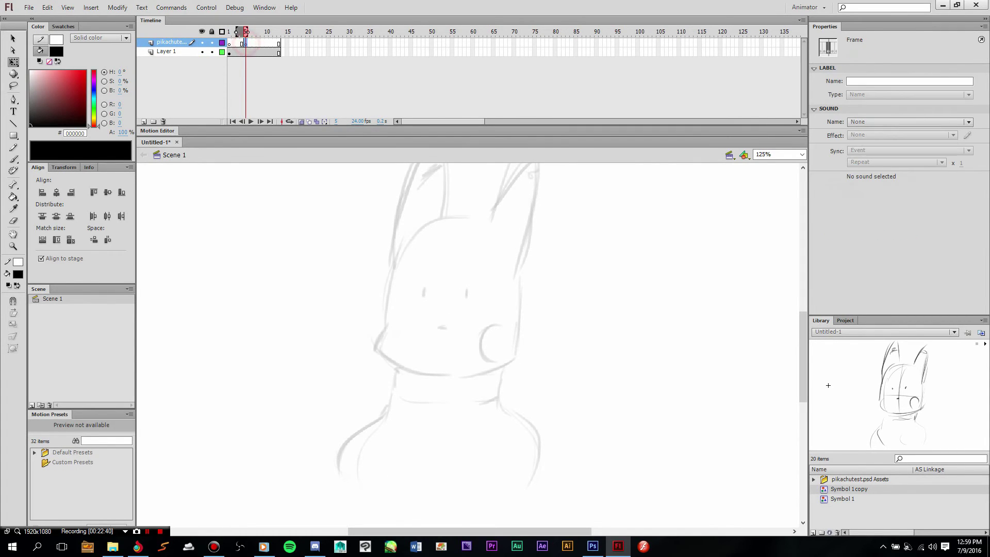
Step through the guide sketch and add blank keyframes at frames 7 and 8 of the pikachutest layer.
key("F7")
key("period")
key("period")
key("comma")
key("comma")
key("period")
key("comma")
key("comma")
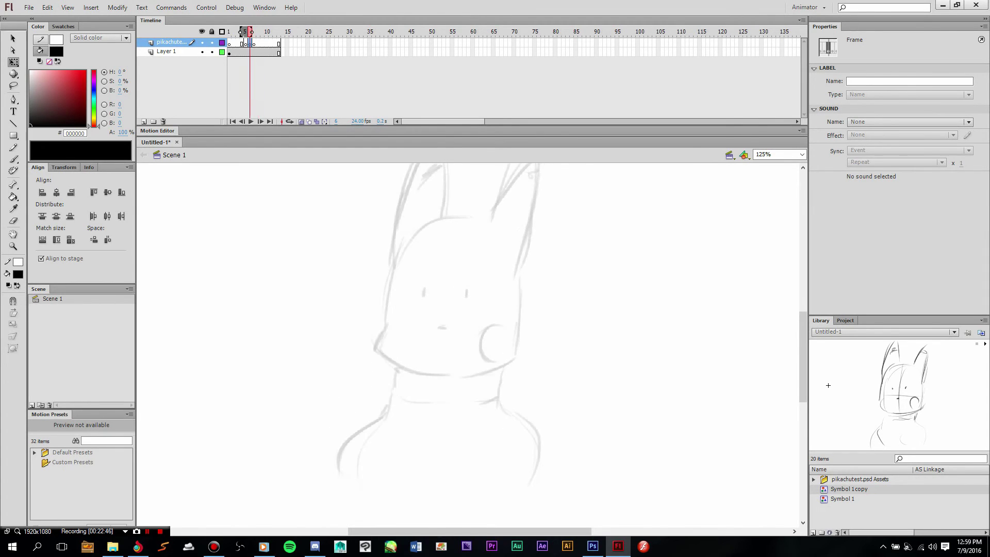
key("period")
key("period")
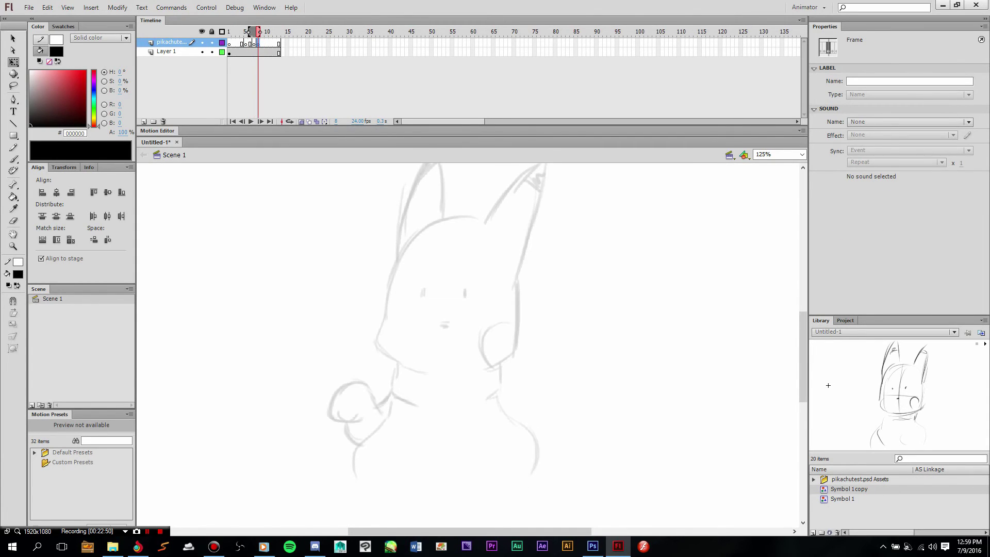
Add blank keyframes at frames 9, 10 and 12 of the pikachutest layer to match the remaining sketch changes.
key("period")
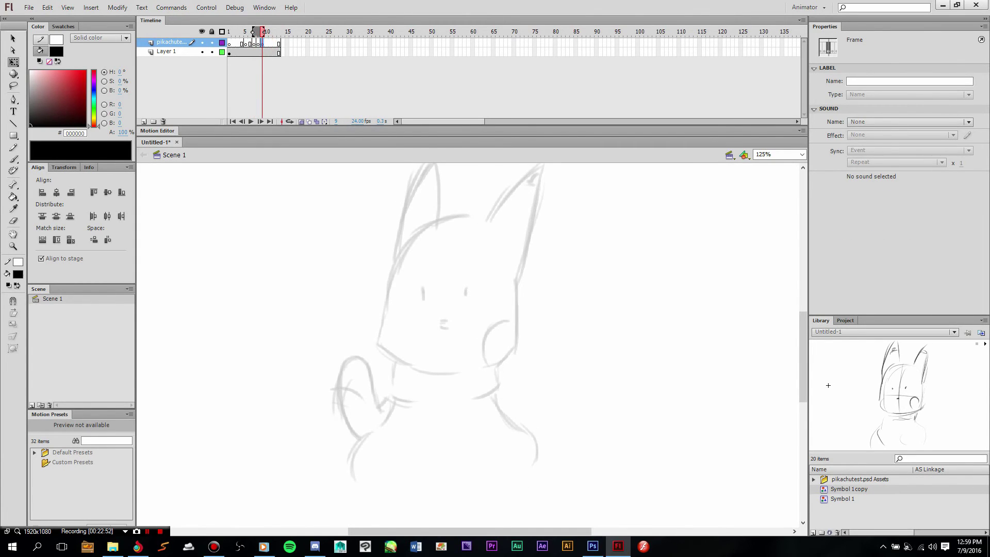
key("period")
key("F7")
key("comma")
key("period")
key("period")
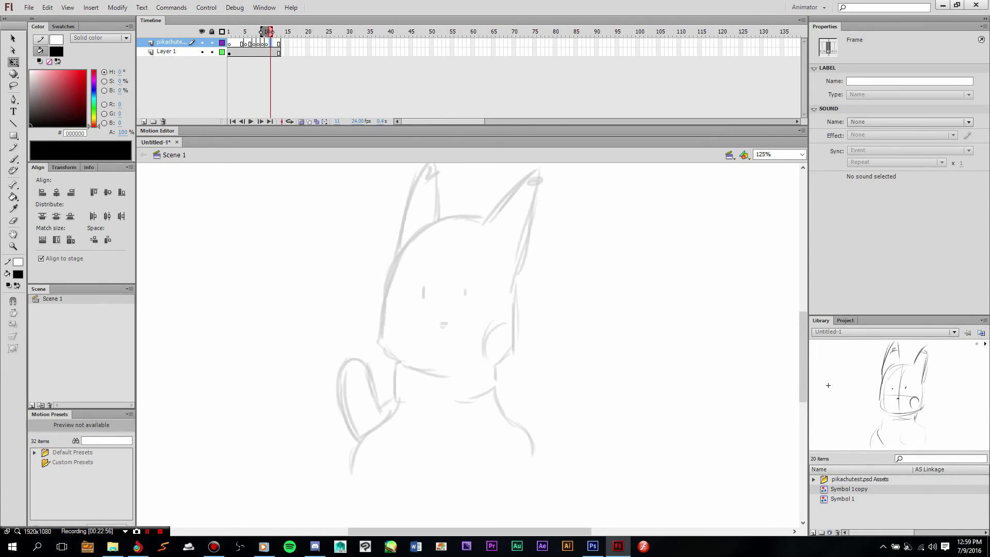
key("period")
left_click(498, 253)
key("period")
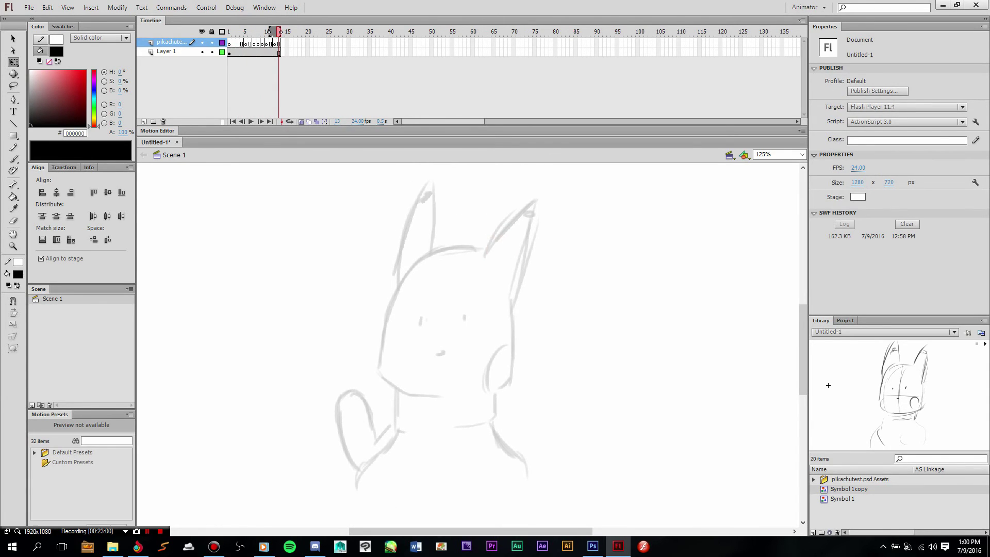
Return to frame 1 of the pikachutest layer and set up the Pencil tool with a black stroke.
key("shift+comma")
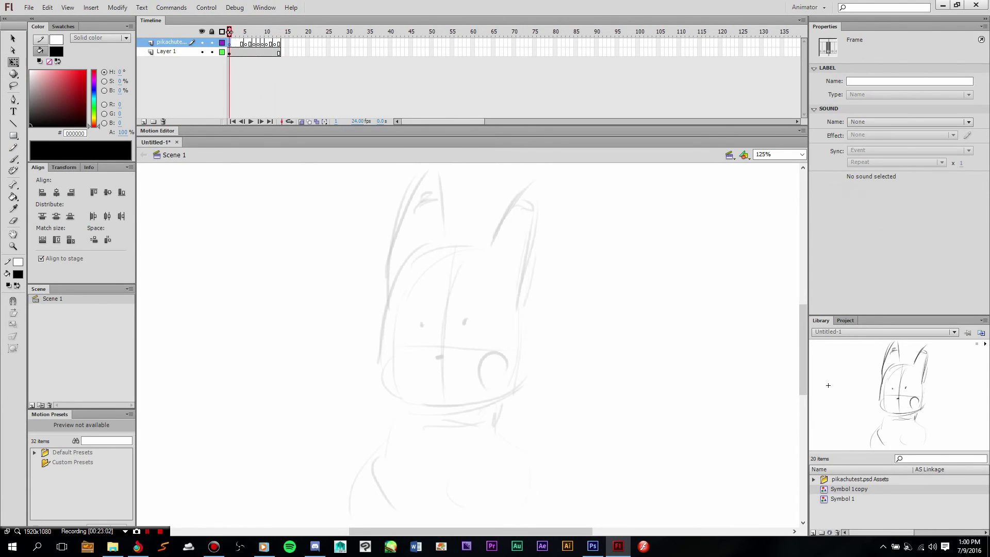
key("y")
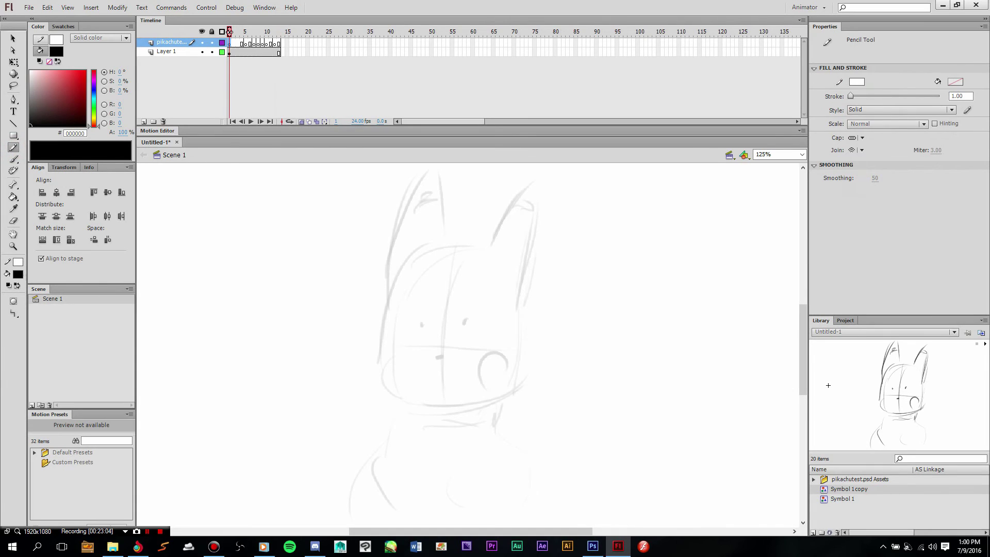
left_click(16, 286)
key("b")
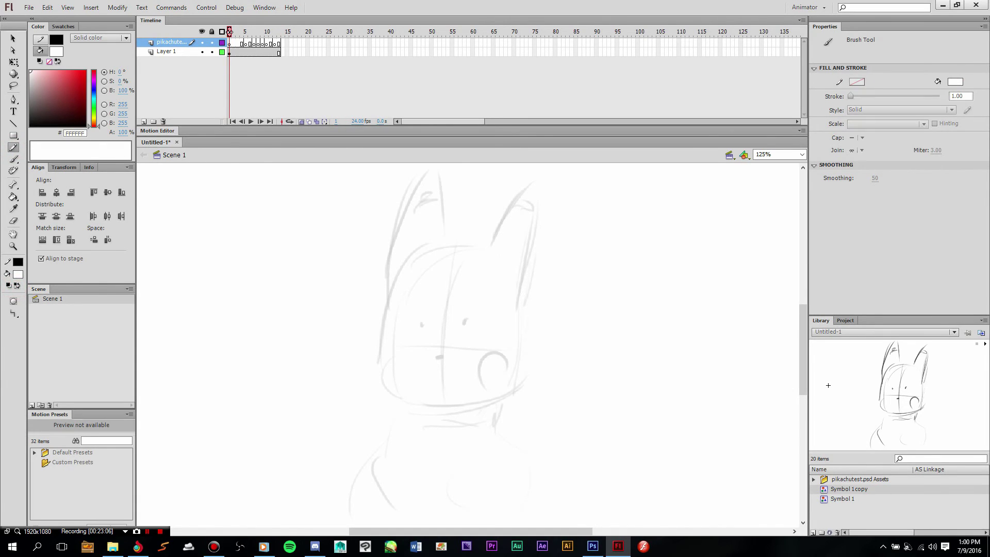
left_click(462, 271)
left_click(14, 147)
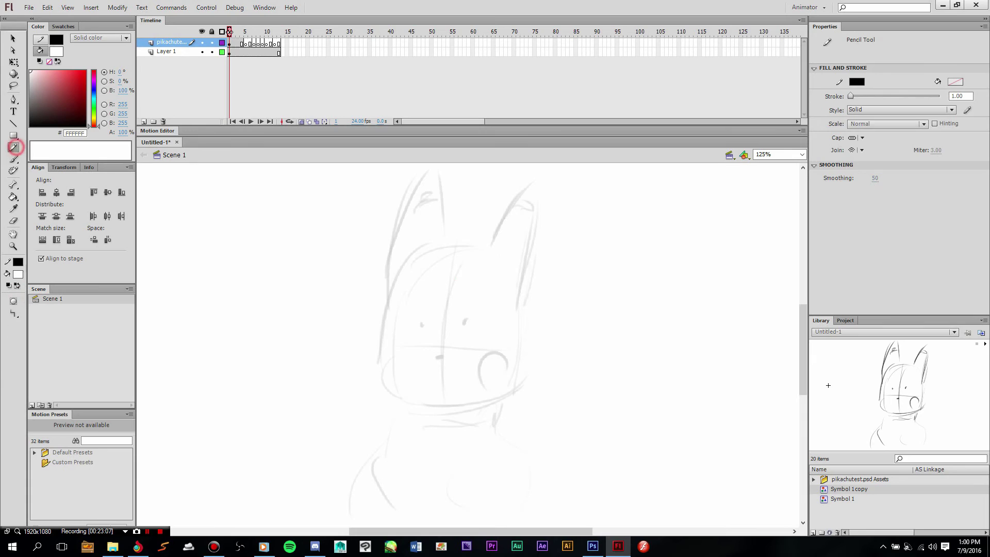
left_click(17, 285)
left_click(230, 43)
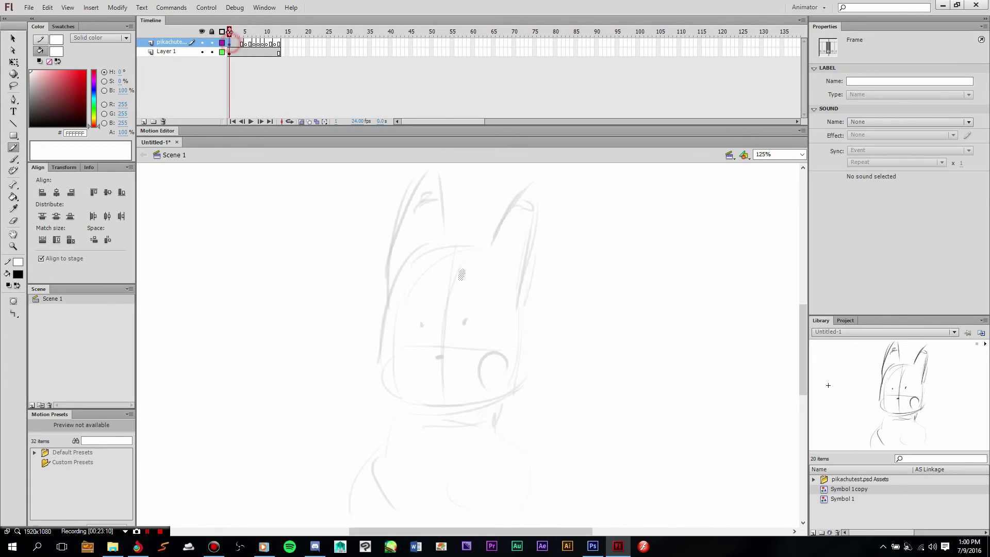
left_click(462, 275)
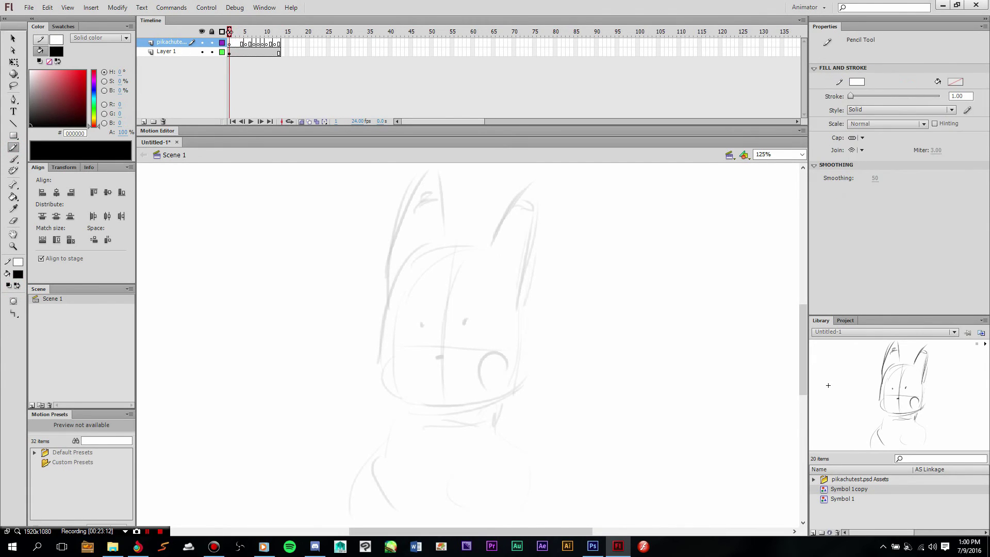
left_click(469, 245)
left_click(17, 285)
Trace the head outline, jaw, both ears and cheek circle over the faded sketch on frame 1 of the pikachutest layer.
mouse_move(467, 241)
left_mouse_down()
mouse_move(405, 258)
mouse_move(375, 368)
mouse_move(409, 398)
left_mouse_up()
mouse_move(461, 405)
left_mouse_down()
mouse_move(508, 397)
mouse_move(523, 367)
left_mouse_up()
mouse_move(494, 242)
left_mouse_down()
mouse_move(530, 183)
mouse_move(525, 285)
left_mouse_up()
mouse_move(446, 234)
left_mouse_down()
mouse_move(427, 173)
mouse_move(403, 267)
left_mouse_up()
left_click_drag(514, 368, 490, 394)
Go to frame 5 and trace the head outline, cheek circle and the ear above the cheek over the faded sketch.
key("period")
key("period")
key("period")
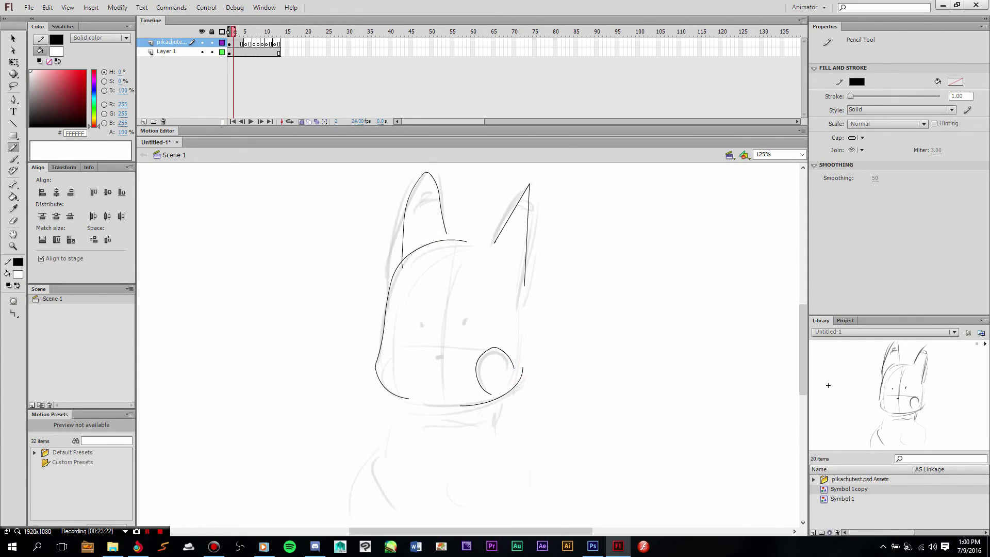
key("period")
mouse_move(447, 239)
left_mouse_down()
mouse_move(384, 361)
mouse_move(402, 386)
left_mouse_up()
mouse_move(521, 357)
left_mouse_down()
mouse_move(497, 401)
mouse_move(470, 383)
mouse_move(499, 401)
left_mouse_up()
mouse_move(496, 244)
left_mouse_down()
mouse_move(527, 235)
mouse_move(514, 283)
left_mouse_up()
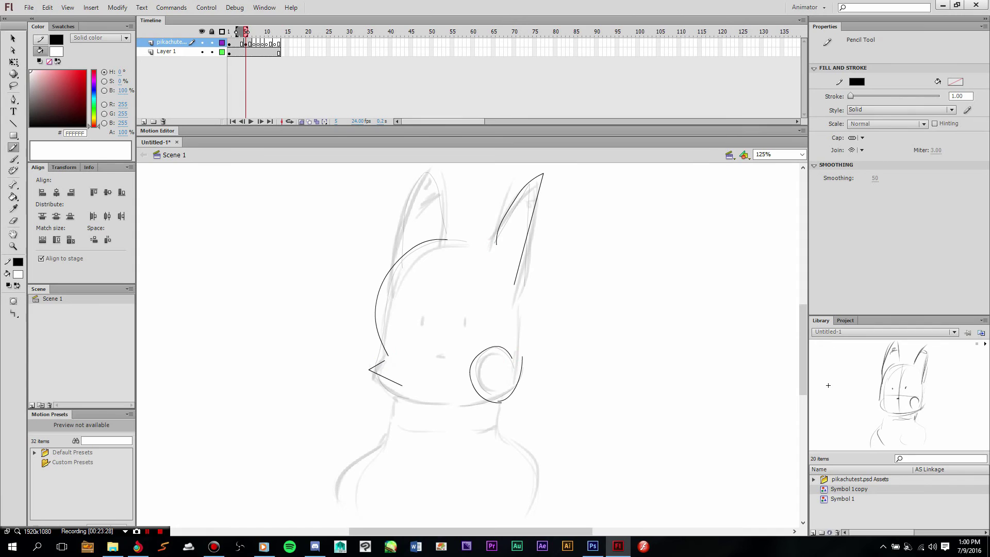
Switch to pikachutest.psd in Photoshop, hide Layers 8 through 2, and select Layer 1.
left_click(592, 546)
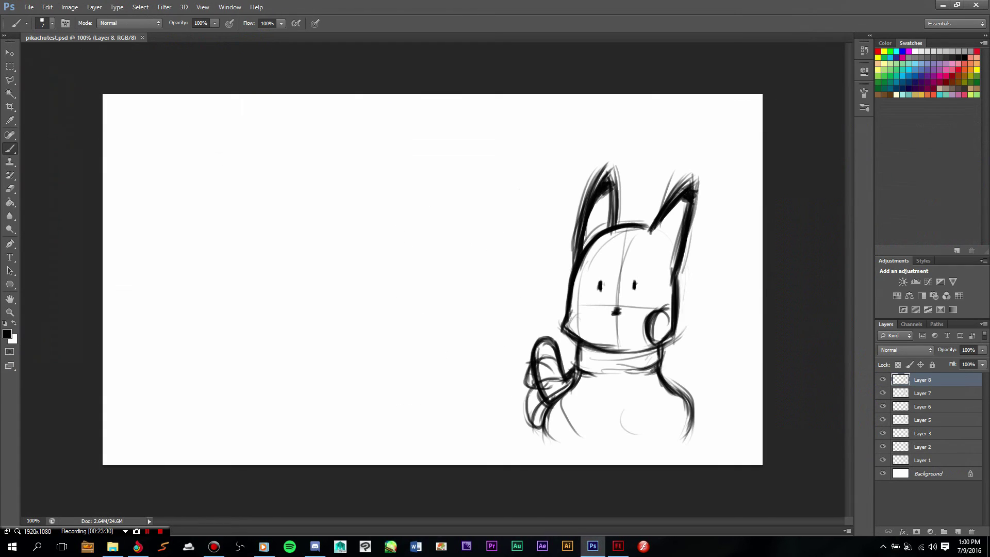
left_click_drag(883, 380, 881, 448)
left_click(928, 460)
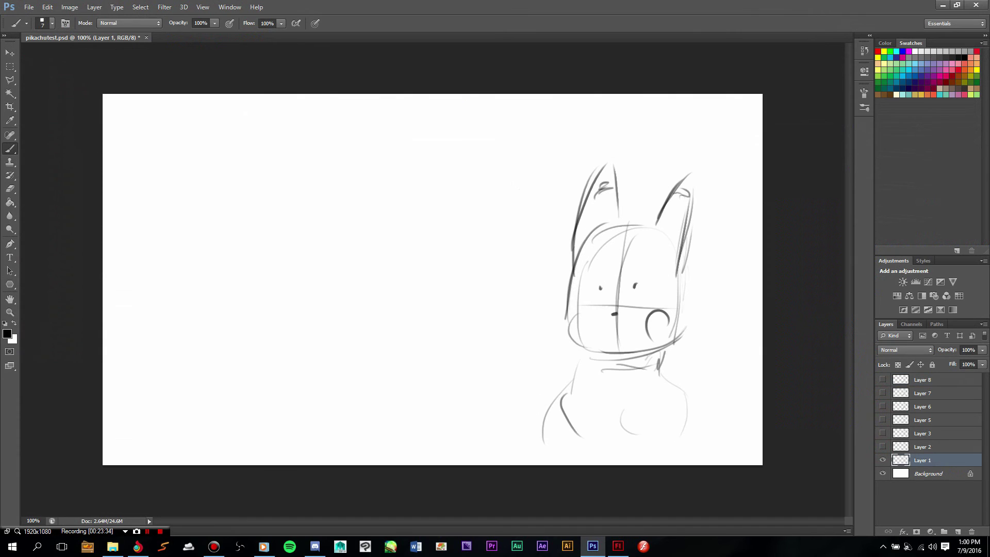
Brush darker strokes over the side of the head and the jawline of the Layer 1 sketch.
mouse_move(598, 227)
left_mouse_down()
mouse_move(574, 274)
mouse_move(567, 334)
left_mouse_up()
mouse_move(588, 257)
left_mouse_down()
mouse_move(565, 332)
mouse_move(573, 342)
left_mouse_up()
left_click_drag(690, 326, 650, 350)
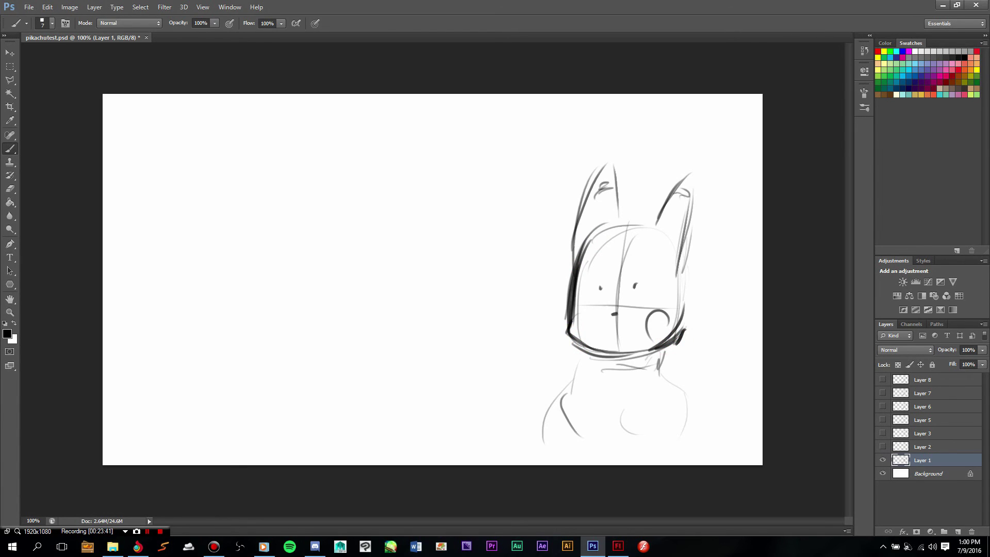